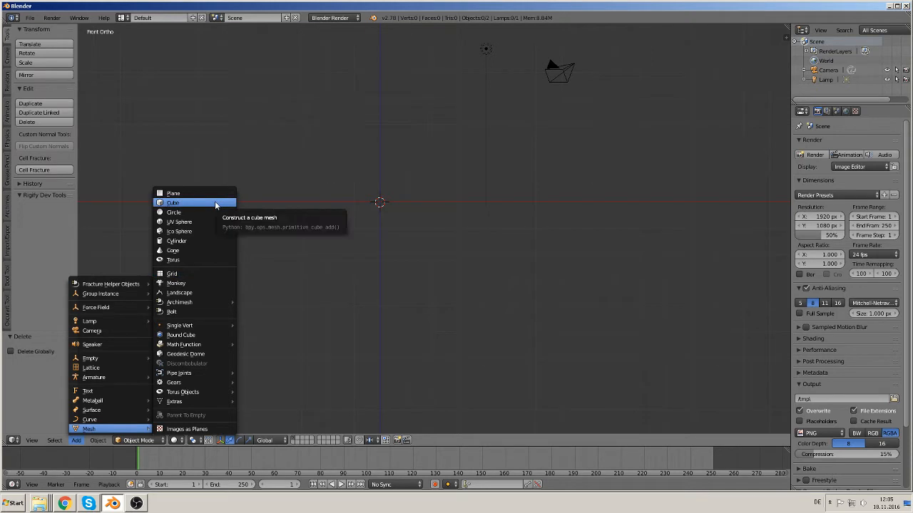
Step: Add a cube and scale it down uniformly to about 0.84
left_click(215, 203)
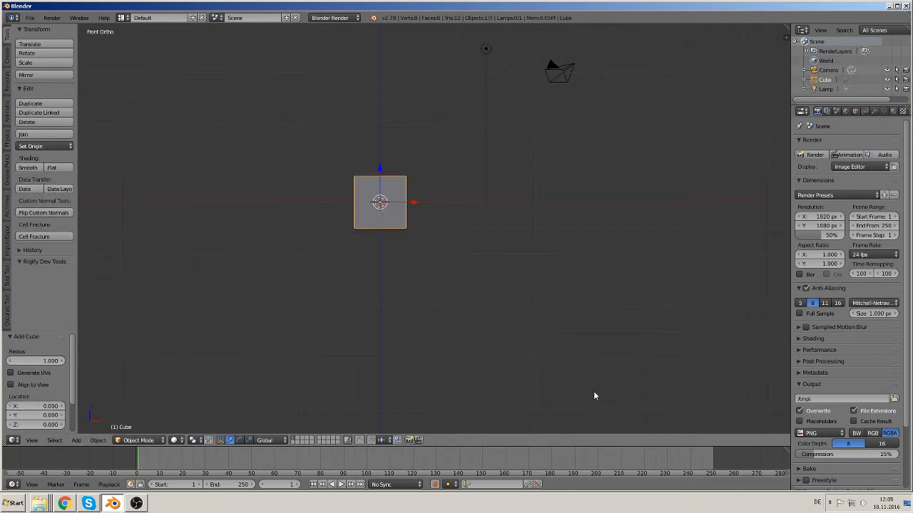
key("s")
left_click(583, 374)
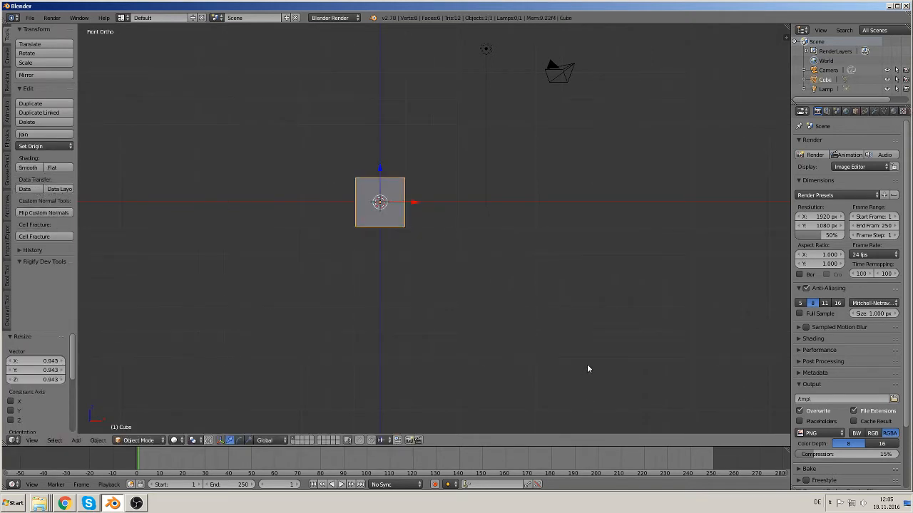
Step: Start the Screencast Keys display from the viewport sidebar
key("n")
scroll(731, 315, "up", 5)
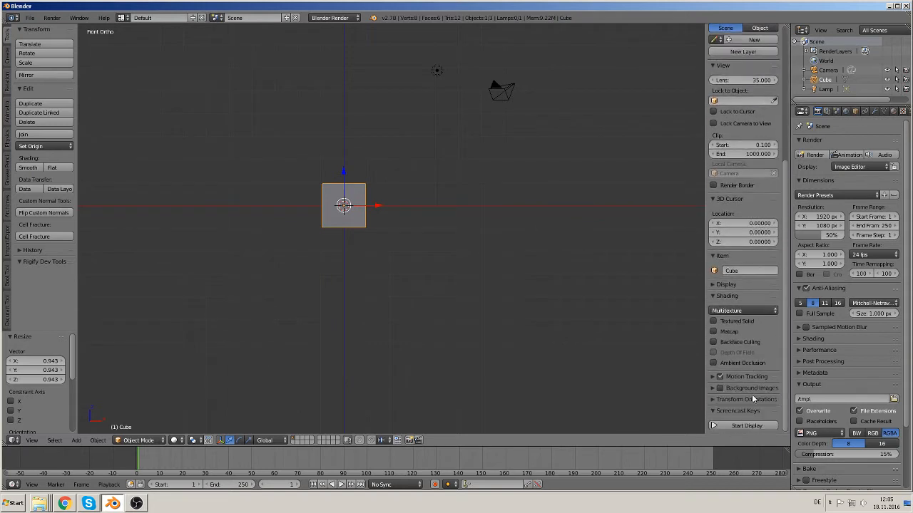
left_click(744, 425)
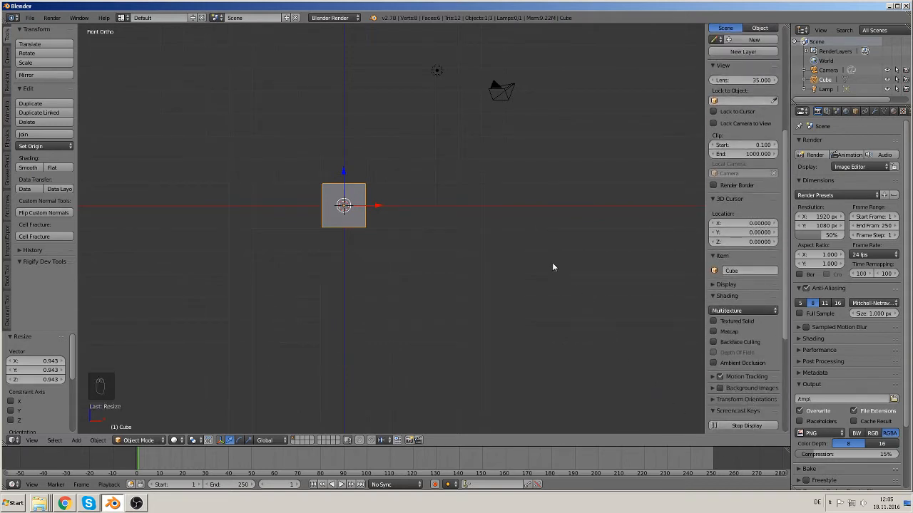
key("n")
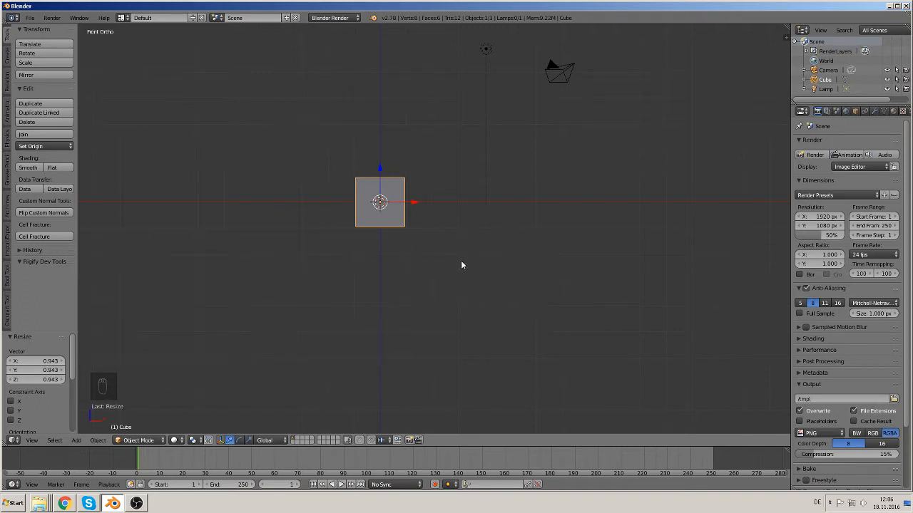
Step: Stretch the cube along X by about 7.6 to form a long bar
key("s")
key("x")
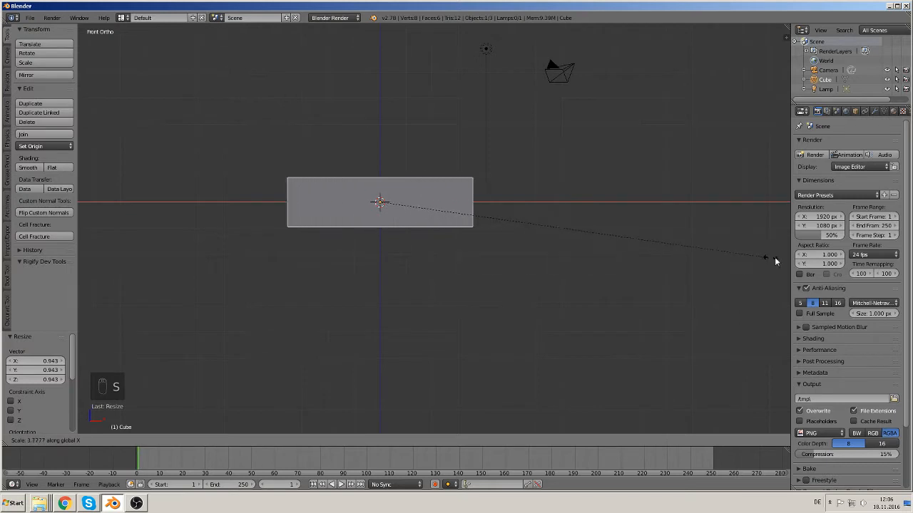
left_click(456, 246)
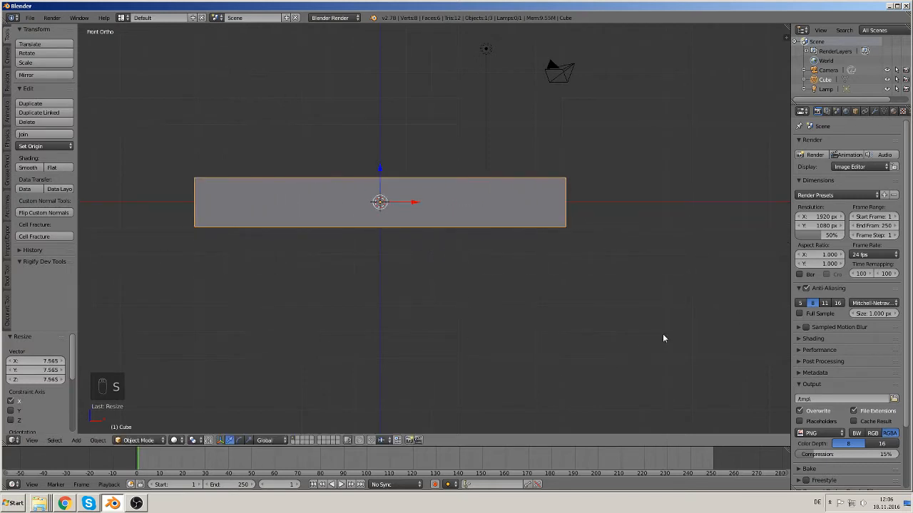
Step: Flatten the bar along Z to about 0.34 of its height
key("s")
key("z")
left_click(478, 237)
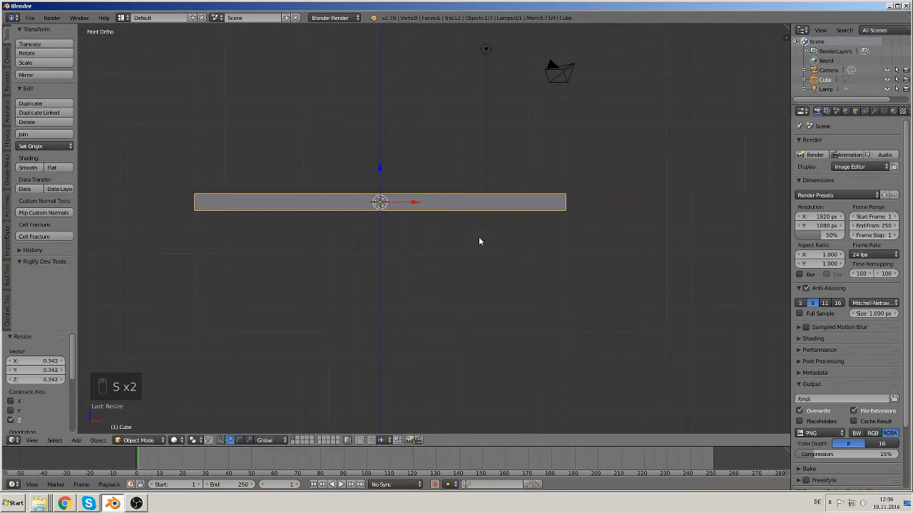
Step: Add a Subdivision Surface modifier to the bar and set its viewport subdivisions to 2
middle_click_drag(471, 218, 390, 285)
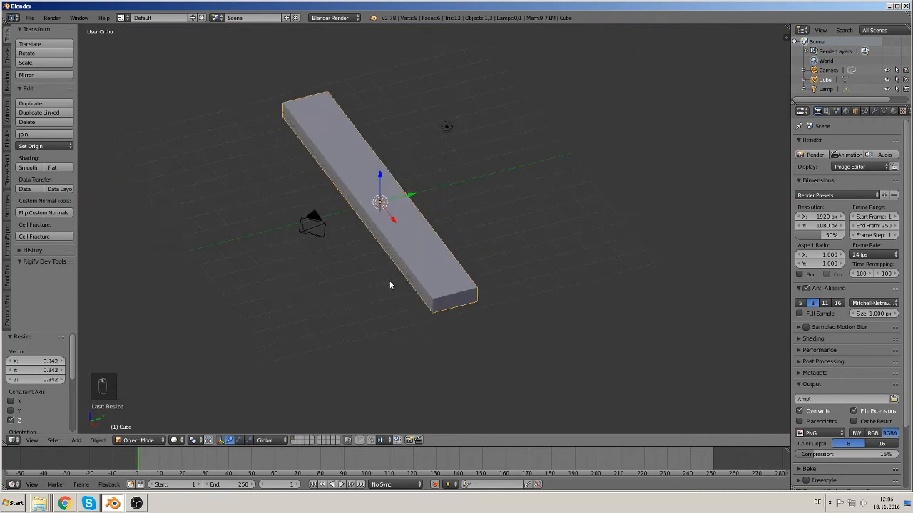
middle_click_drag(482, 196, 514, 179)
key("KP_1")
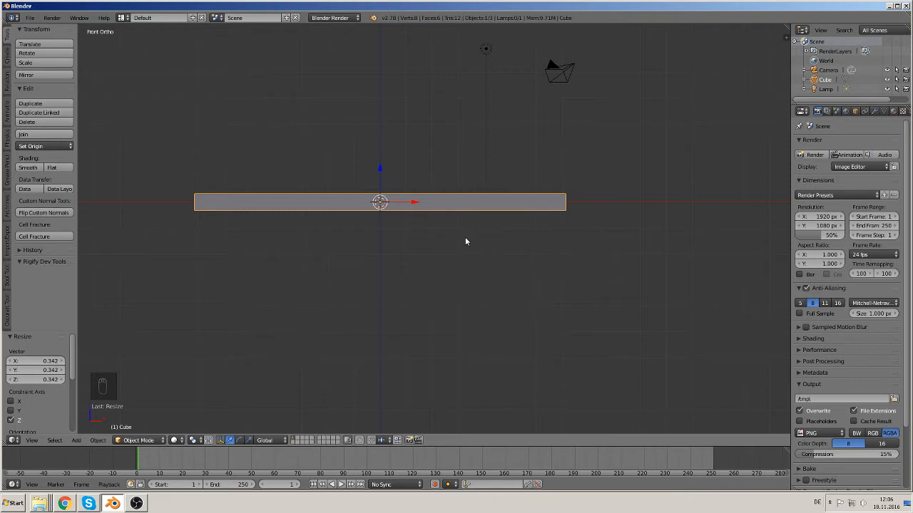
middle_click_drag(465, 236, 350, 179, "shift")
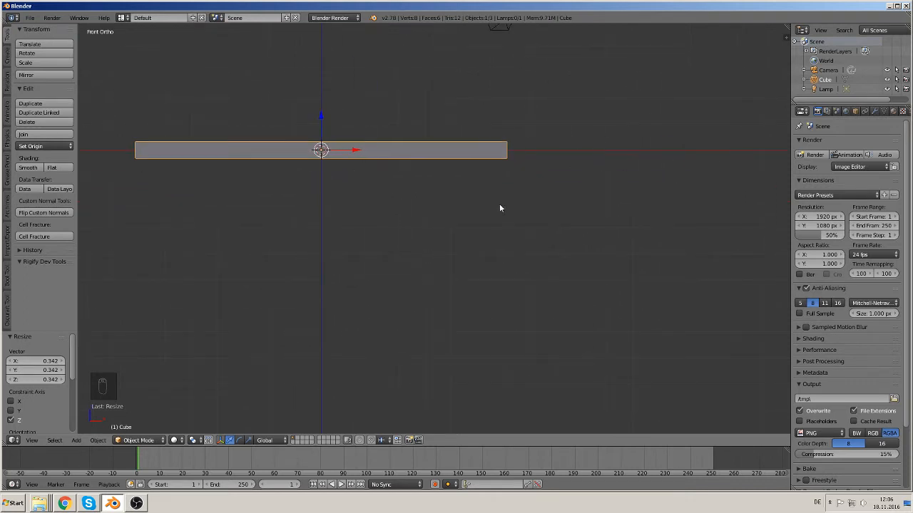
left_click(874, 112)
left_click(859, 145)
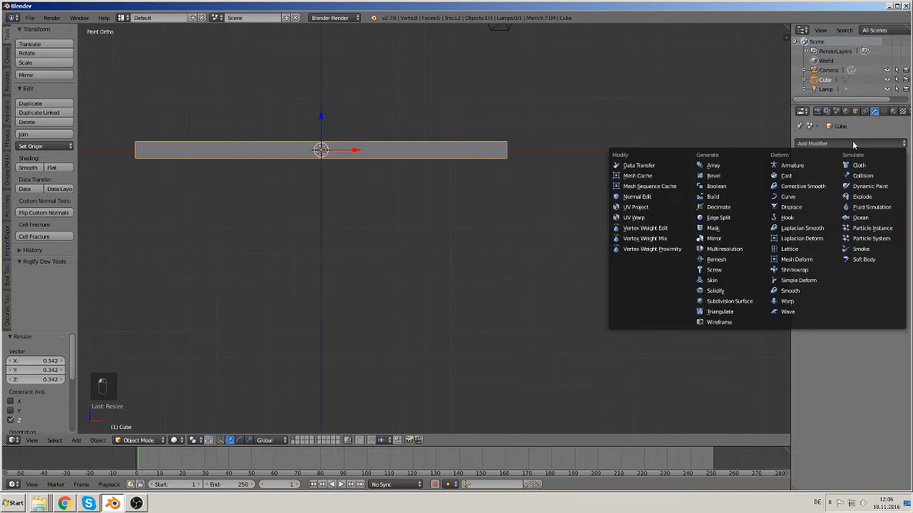
left_click(754, 302)
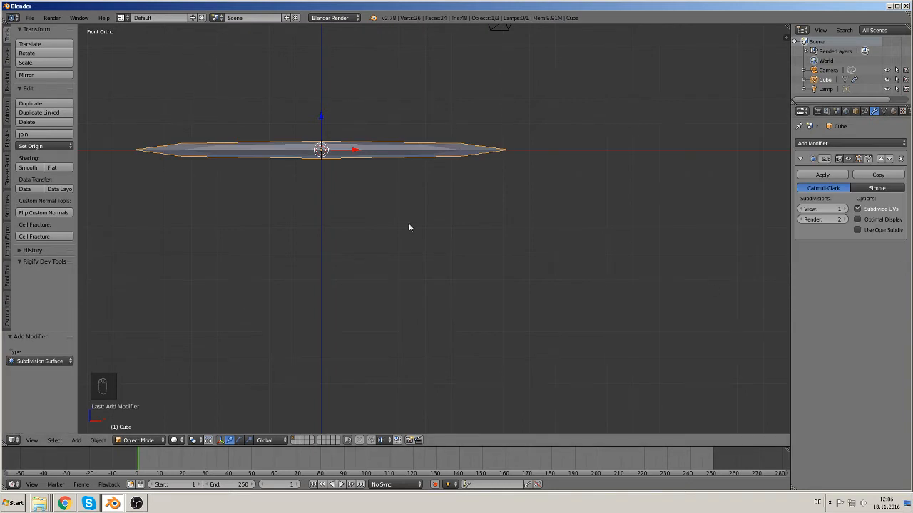
left_click(842, 209)
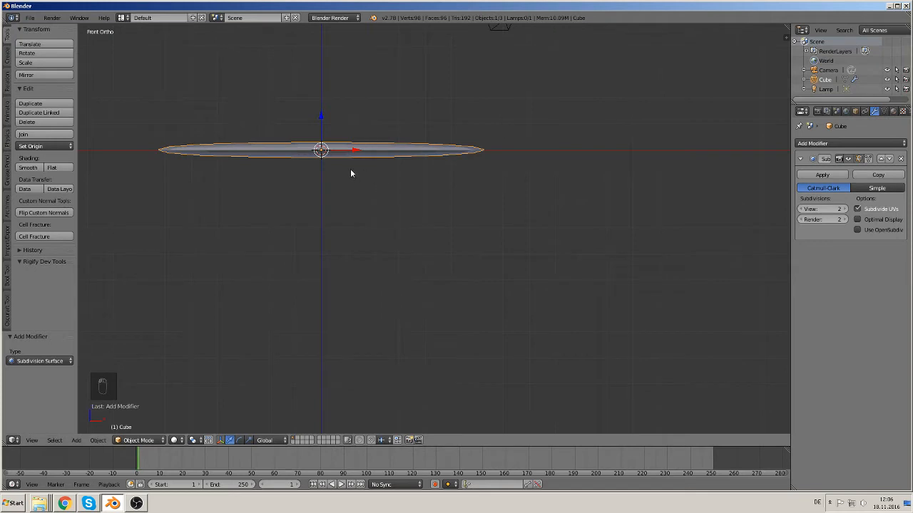
Step: In Edit Mode, add a loop cut slightly right of the bar's middle
middle_click_drag(449, 218, 522, 275, "shift")
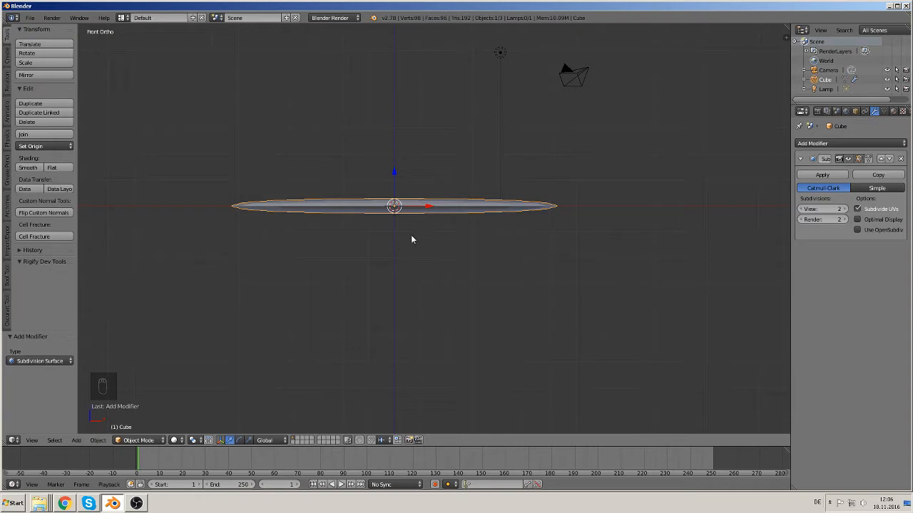
key("Tab")
middle_click_drag(392, 208, 364, 293)
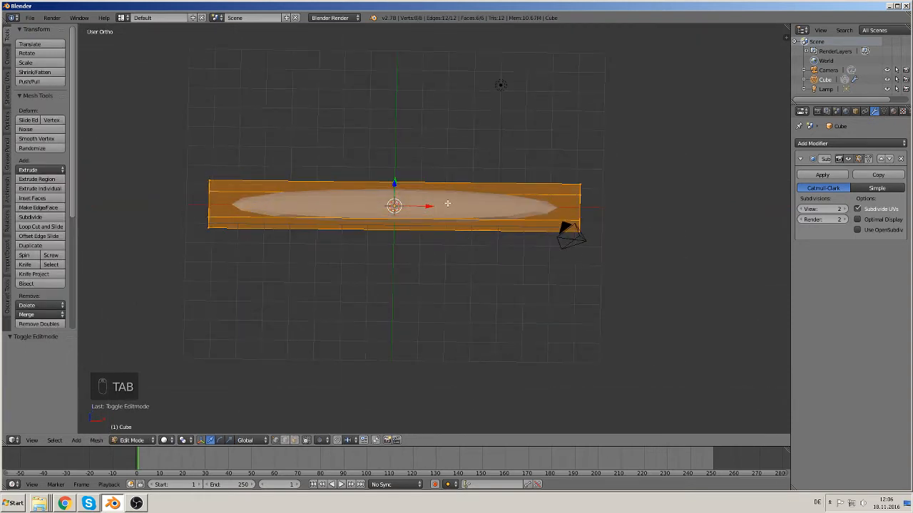
key("ctrl+r")
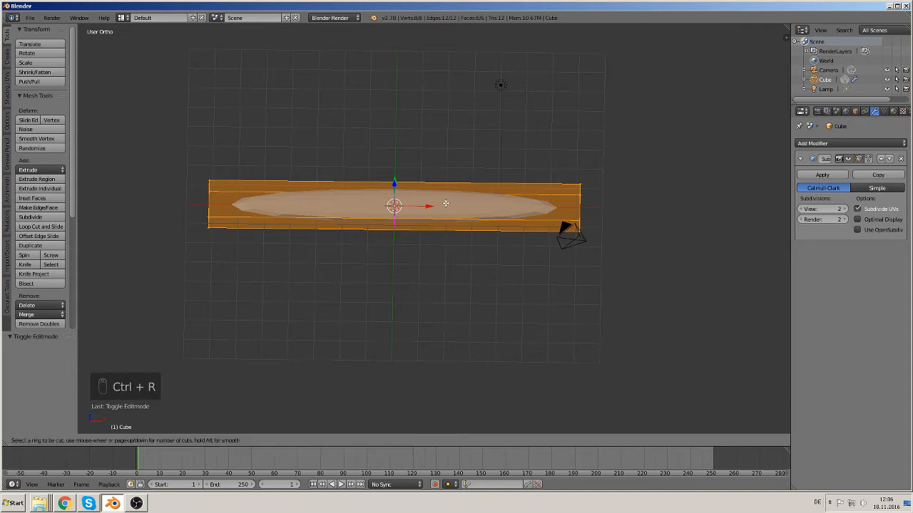
left_click(445, 204)
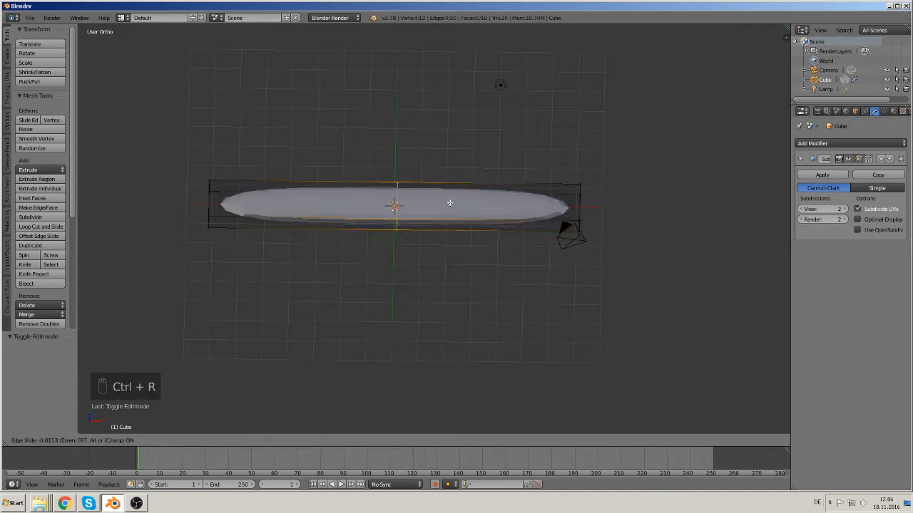
left_click(487, 206)
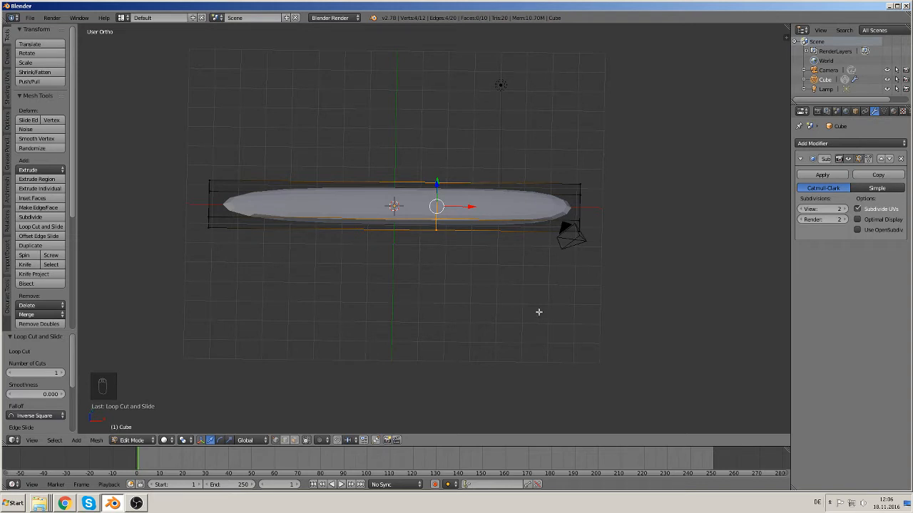
Step: Add a loop cut close to the bar's left end
key("ctrl+r")
left_click(231, 193)
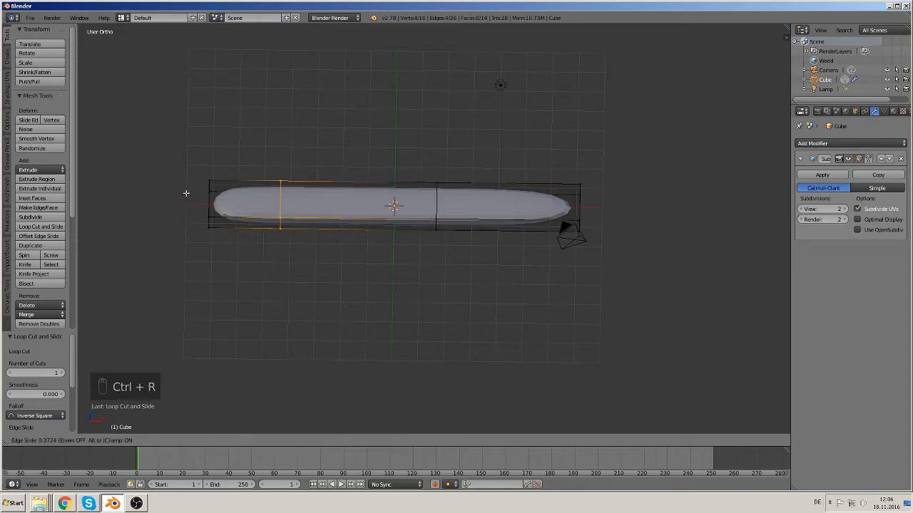
left_click(123, 192)
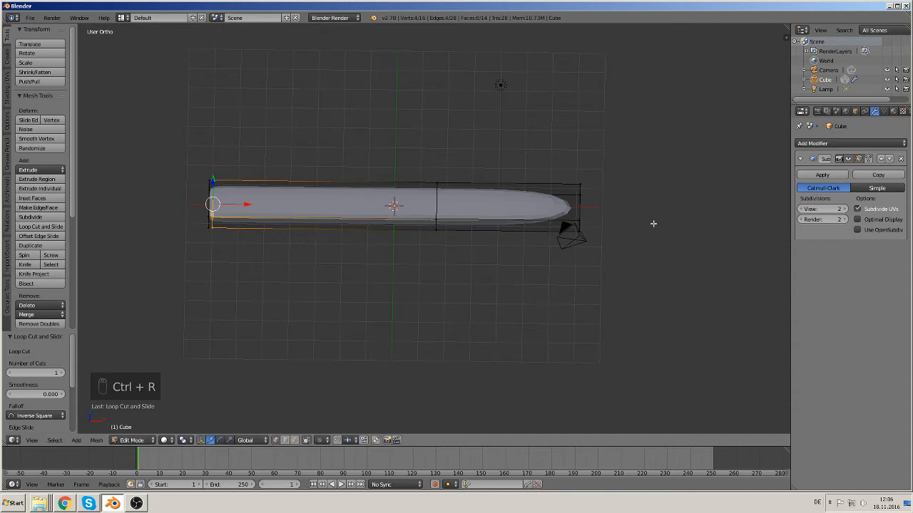
Step: Add a loop cut close to the bar's right end
key("ctrl+r")
left_click(542, 192)
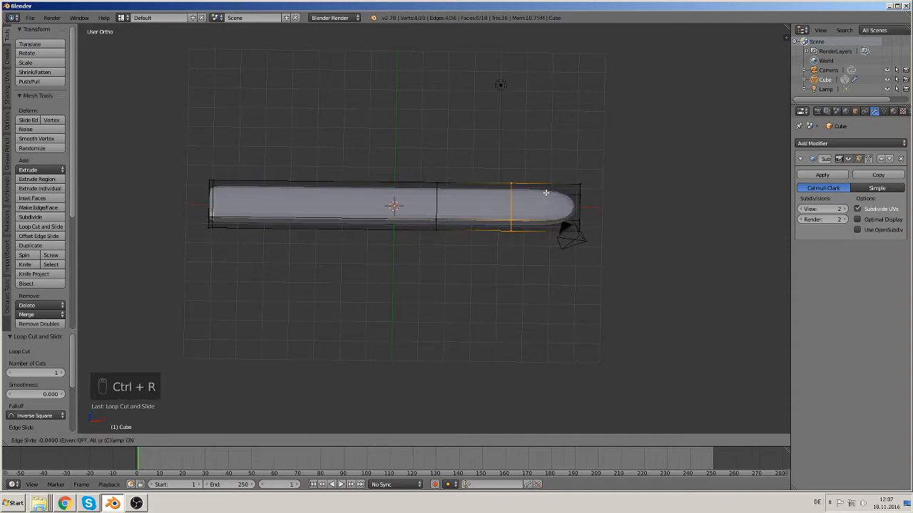
left_click(611, 185)
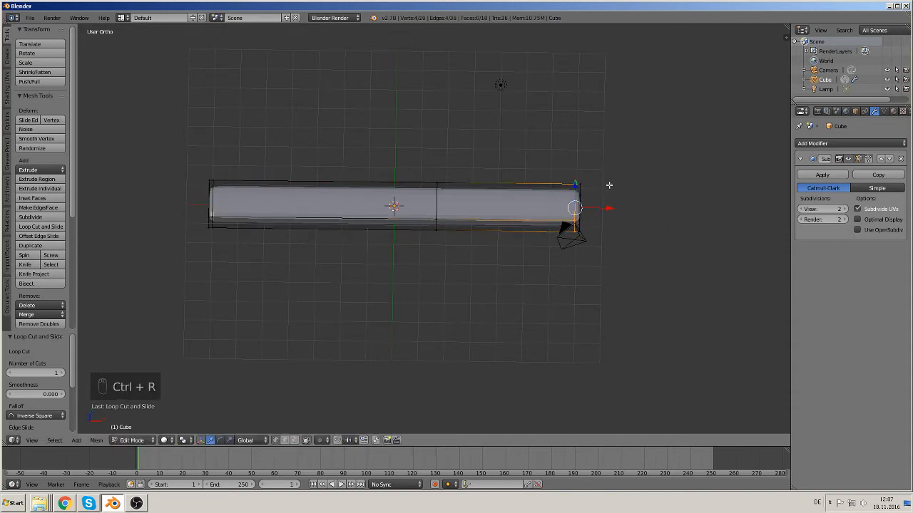
Step: Try to select the bar's right-end vertices and move them down along Z
mouse_move(430, 328)
middle_mouse_down()
mouse_move(433, 271)
mouse_move(496, 288)
middle_mouse_up()
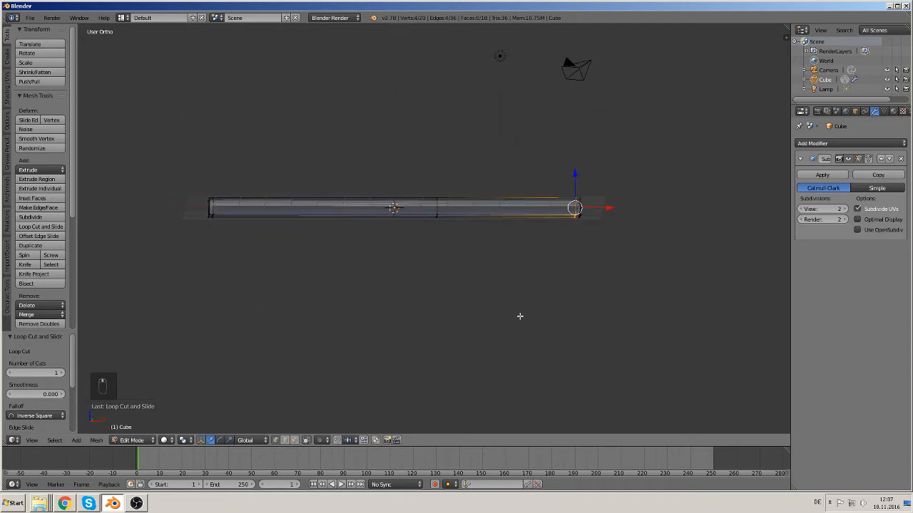
key("a")
key("c")
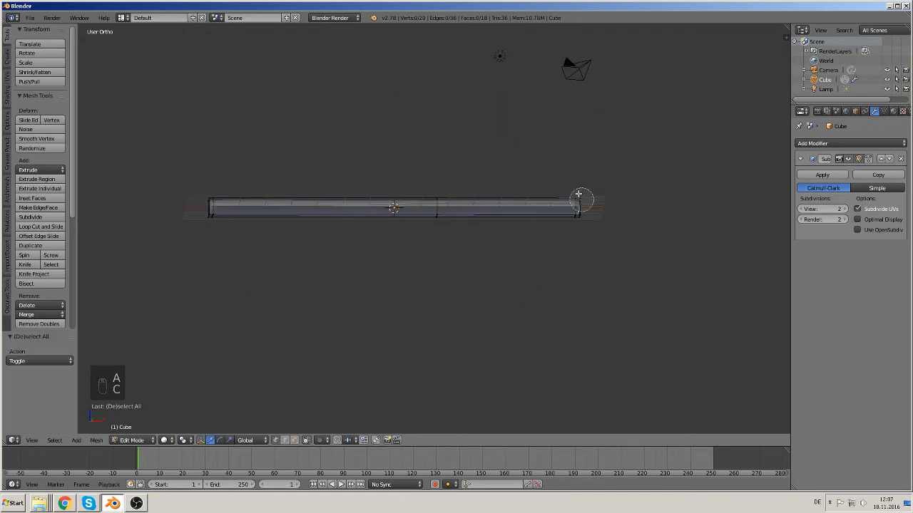
left_click(580, 203)
left_click_drag(579, 180, 579, 282)
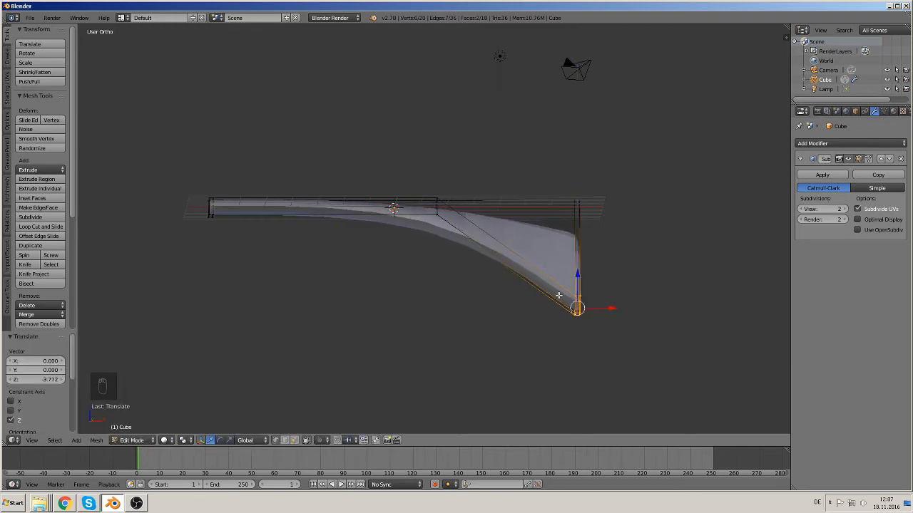
key("ctrl+z")
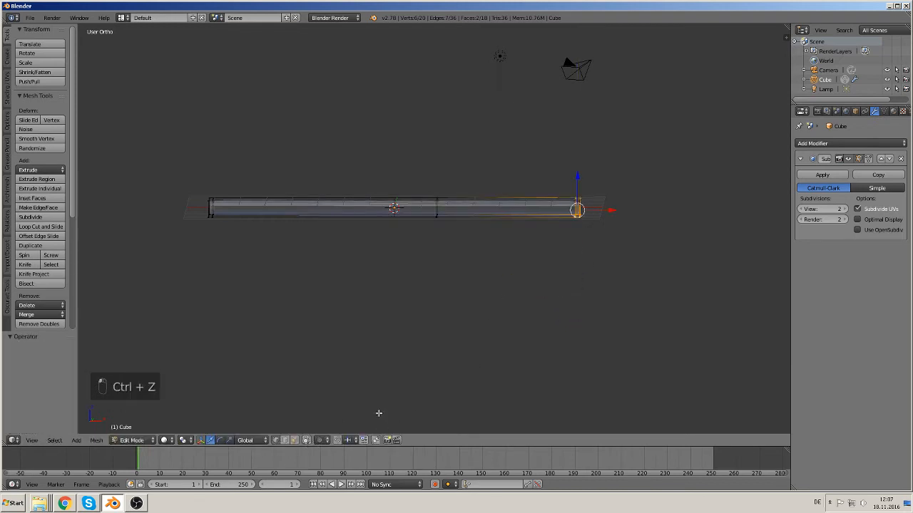
Step: Select the bar's right-end vertices and move them down about 4.3 along Z
key("a")
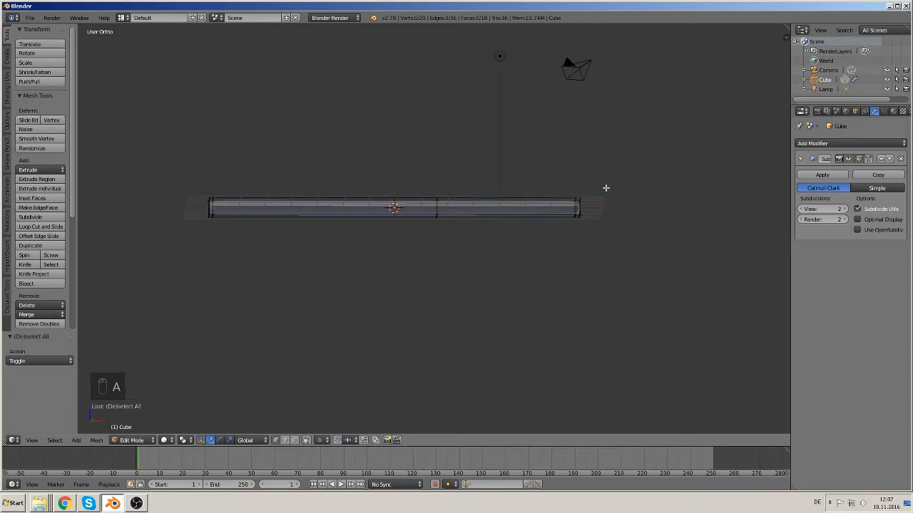
key("v")
key("c")
left_click(574, 207)
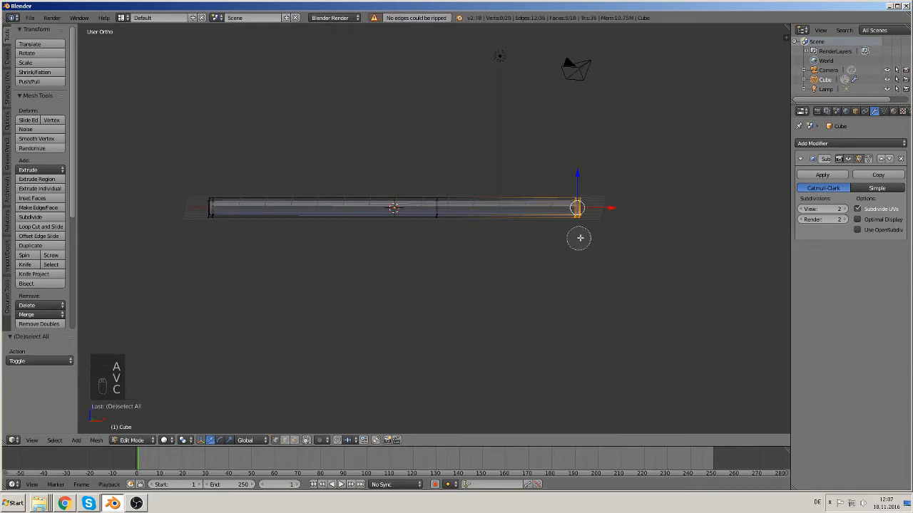
left_click_drag(578, 173, 558, 293)
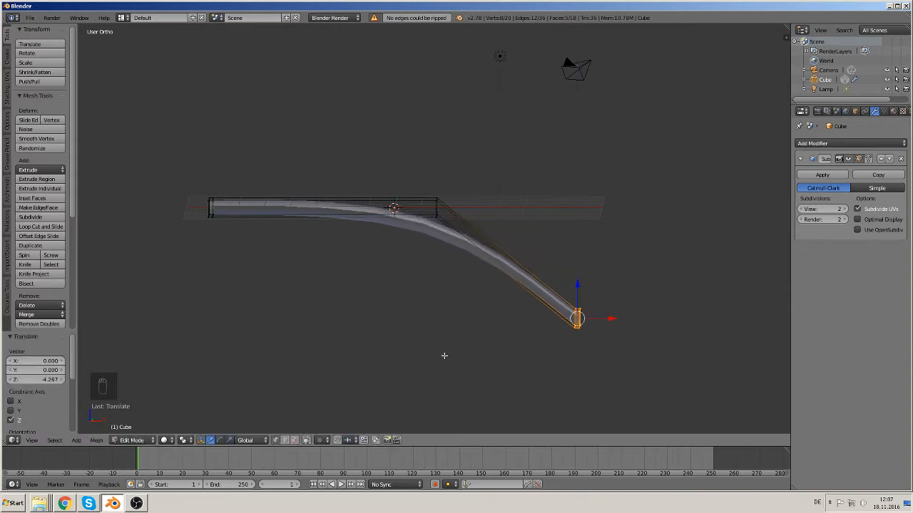
Step: Move the bar's lowered end about 1 unit back along X
left_click_drag(612, 318, 542, 323)
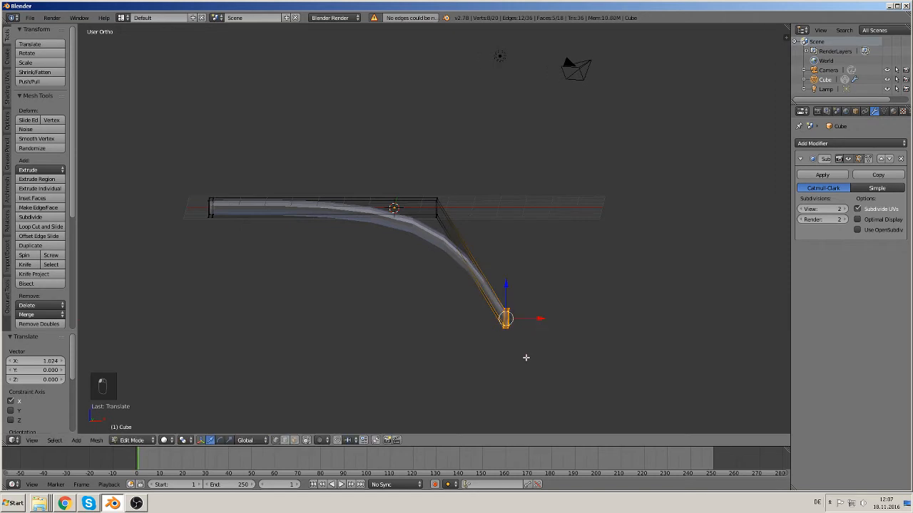
key("s")
right_click(531, 349)
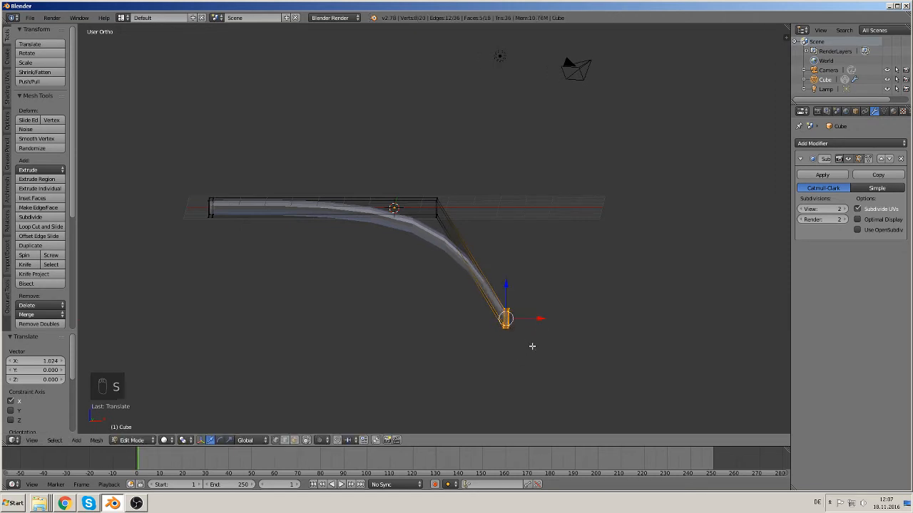
Step: Rotate the bar's lowered end by about 75°
key("r")
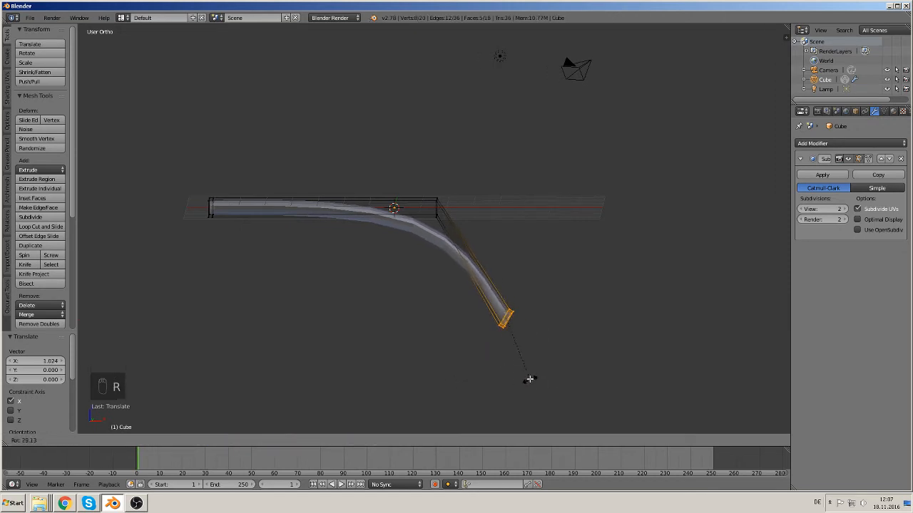
left_click(484, 366)
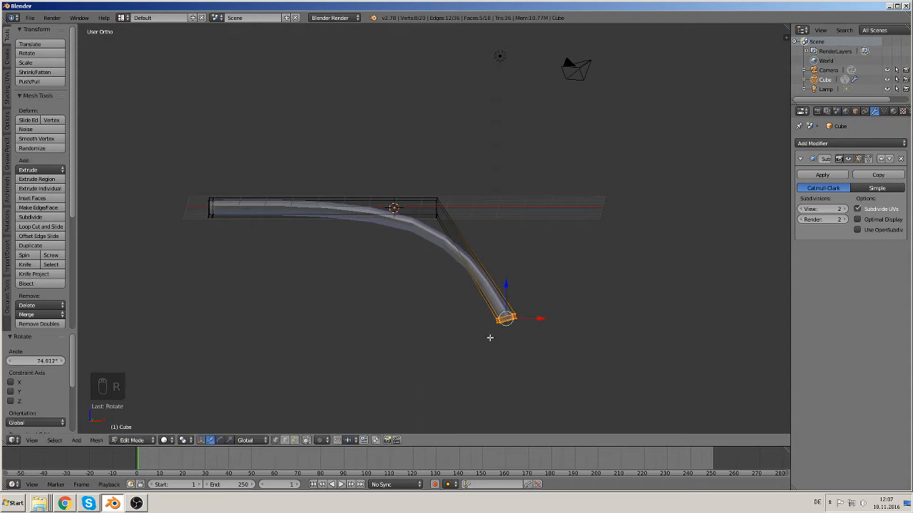
Step: Select the vertices at the bar's bend corner and raise them slightly, about 0.09, along Z
right_click(437, 209, "alt")
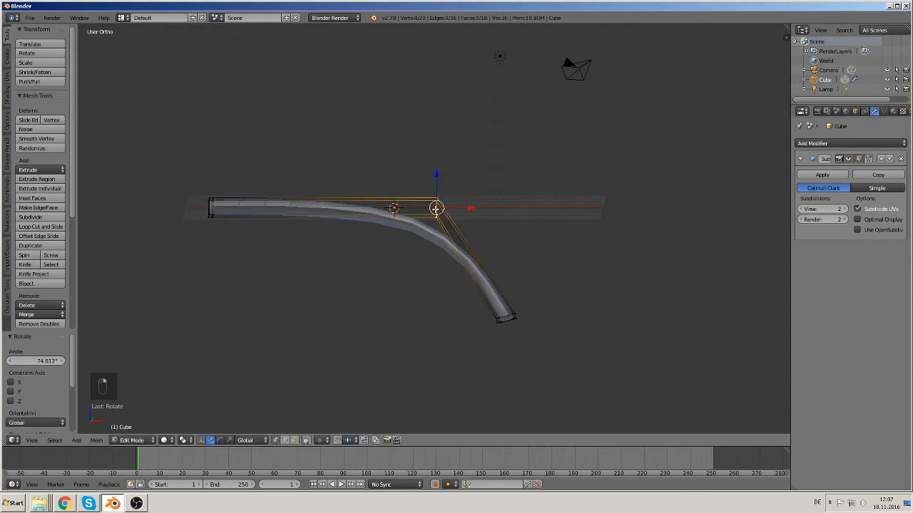
left_click_drag(442, 174, 465, 171)
middle_click_drag(465, 172, 484, 278)
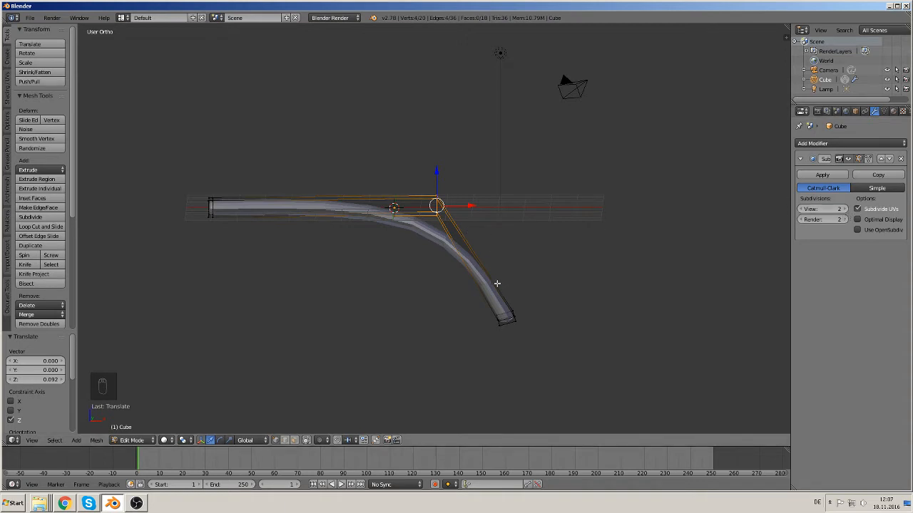
Step: Add a loop cut across the bar's angled, downward-bent segment
scroll(497, 283, "up", 1)
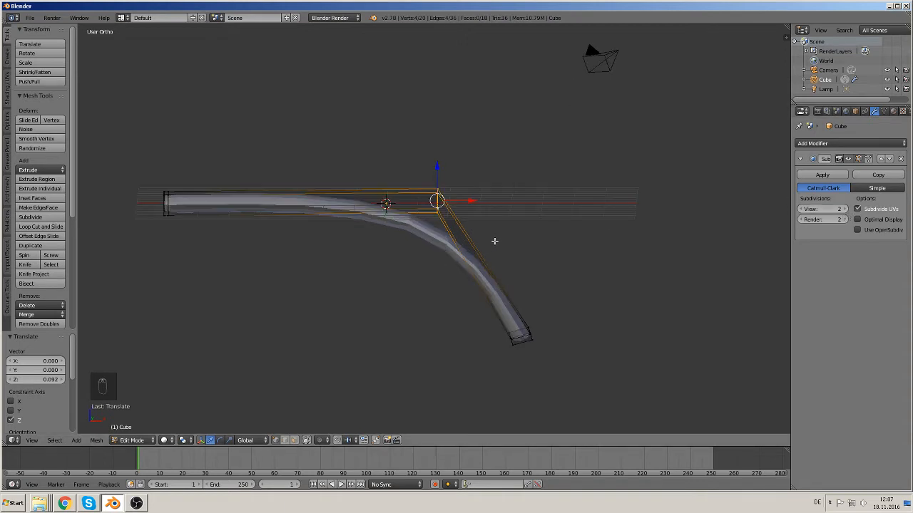
key("ctrl+r")
left_click(478, 261)
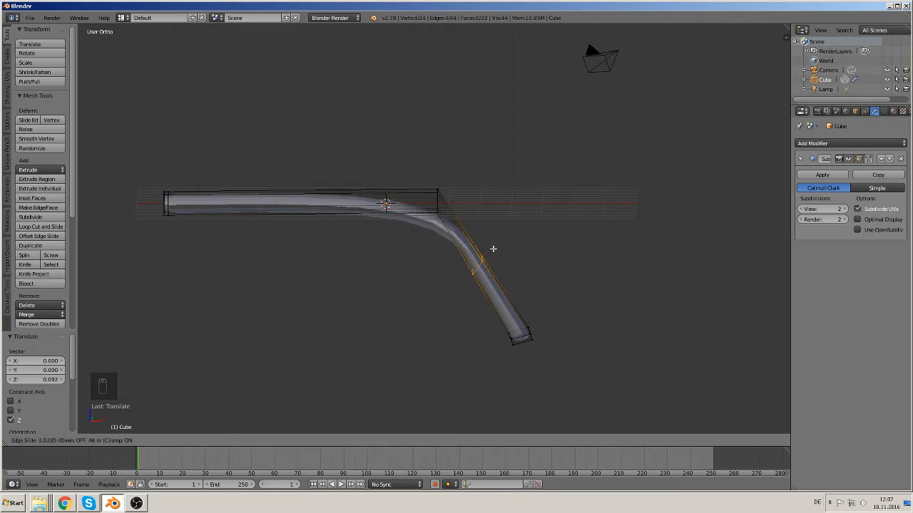
left_click(487, 236)
Step: Leave Edit Mode and apply smooth shading to the bent bar
middle_click_drag(489, 238, 387, 326)
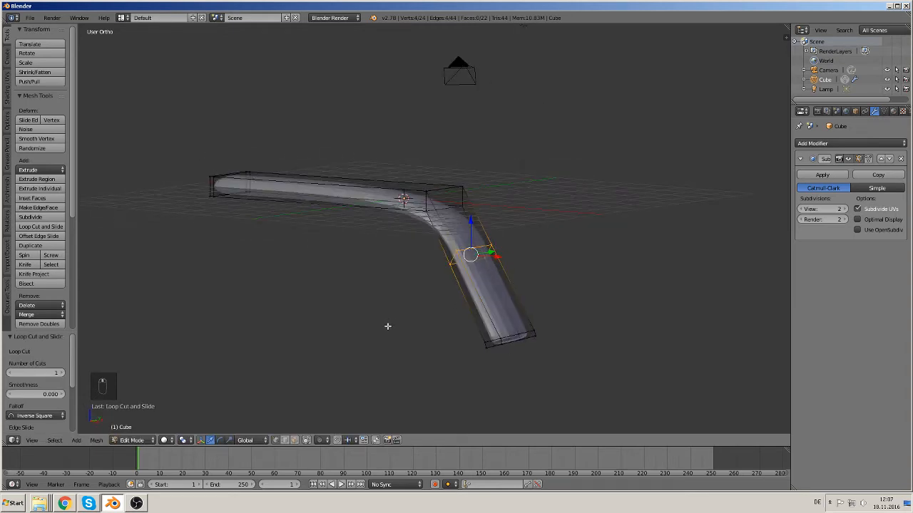
key("Tab")
left_click(28, 167)
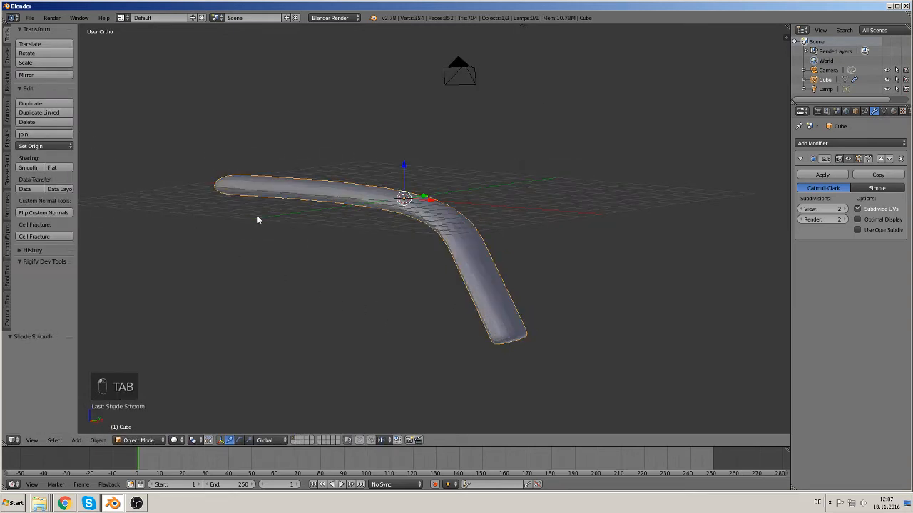
Step: Select the vertices at the bar's lowered end and move them about 0.63 back along X
middle_click_drag(258, 219, 399, 250)
key("Tab")
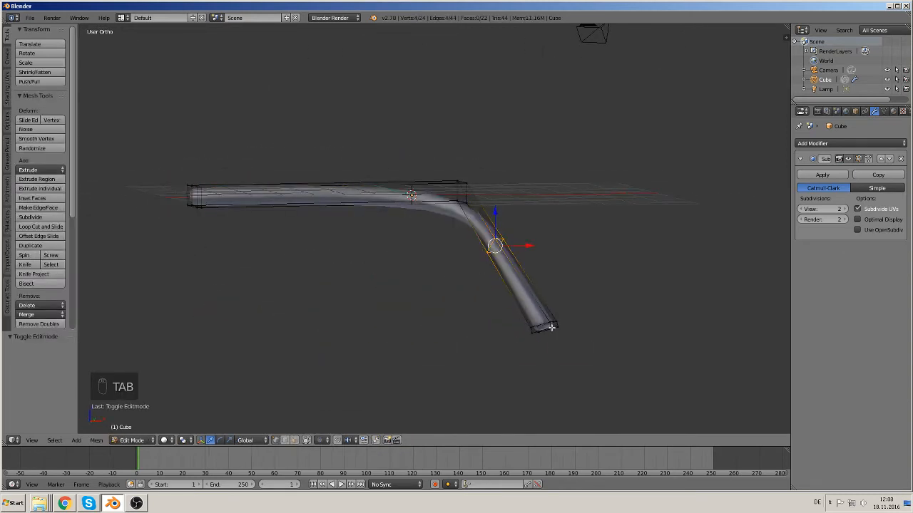
key("a")
key("a")
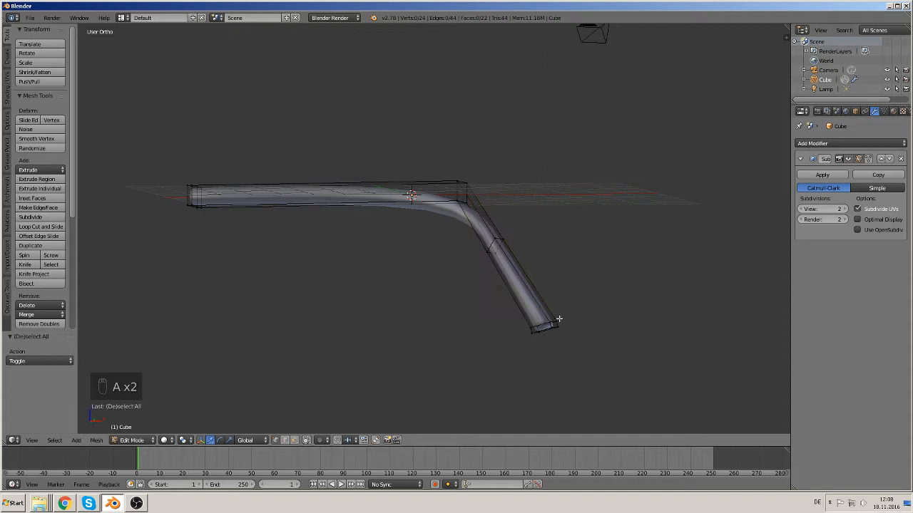
key("c")
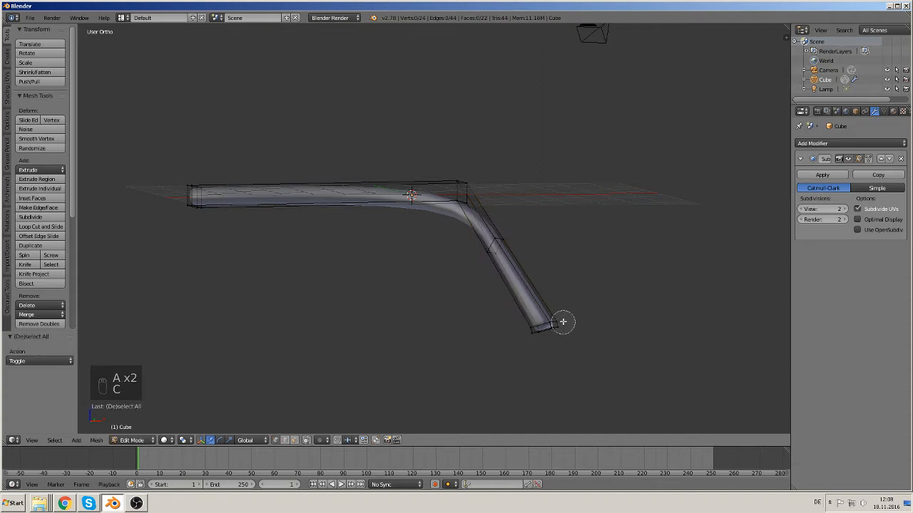
left_click_drag(566, 320, 469, 332)
right_click(590, 335)
key("g")
key("x")
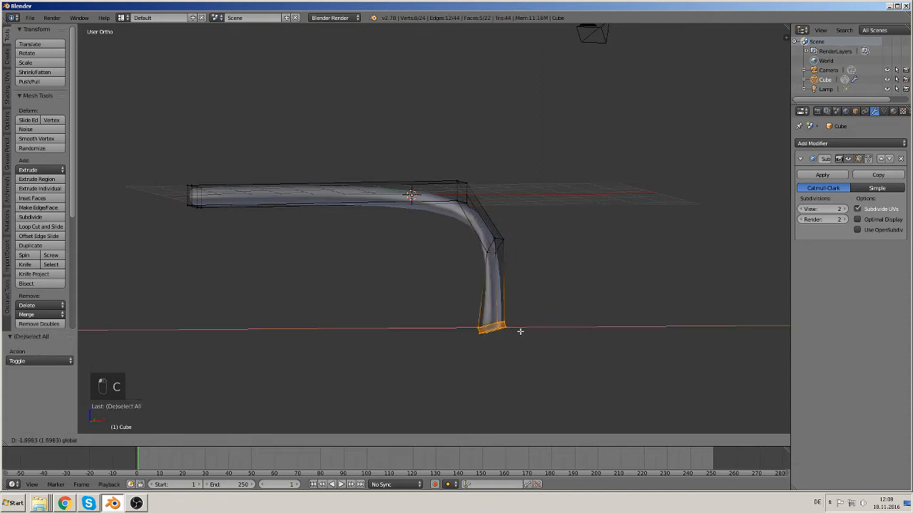
left_click(557, 316)
Step: Add a loop cut in the middle of the straight segment and move it down about 1.57 along Z
middle_click_drag(515, 246, 486, 303)
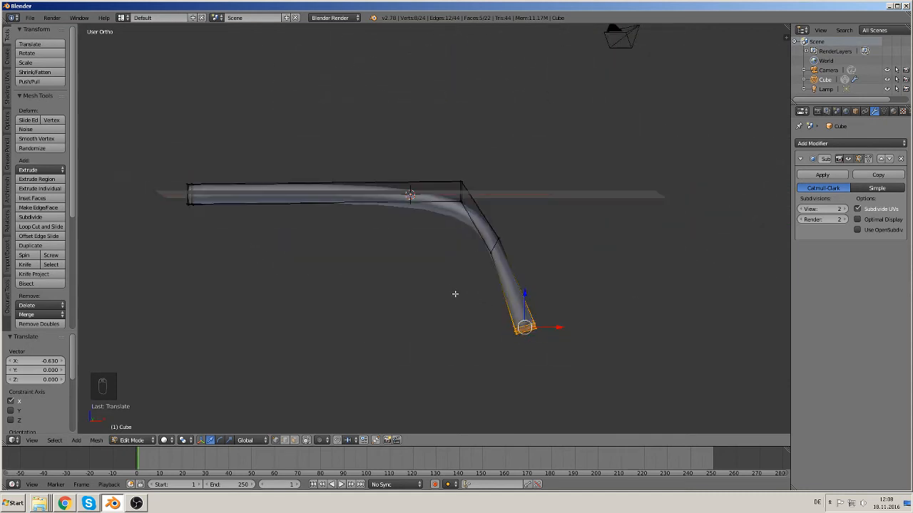
key("Tab")
key("Tab")
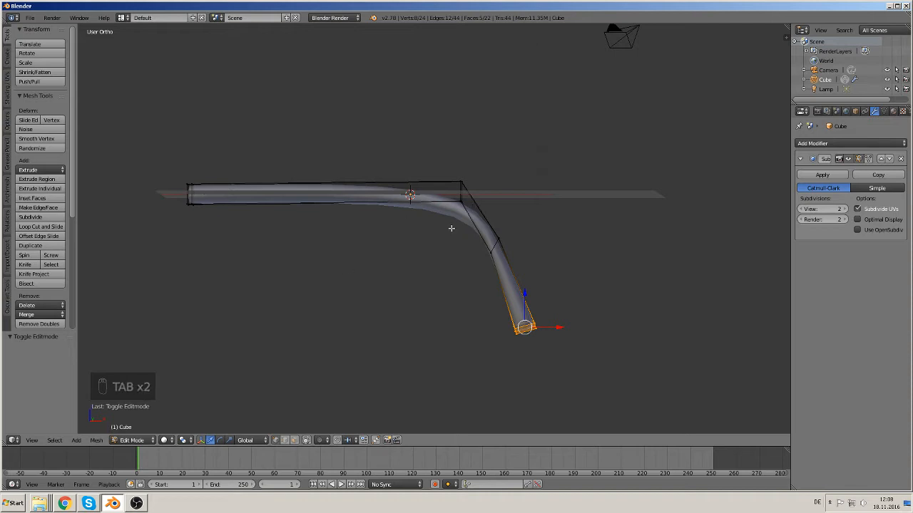
key("ctrl+r")
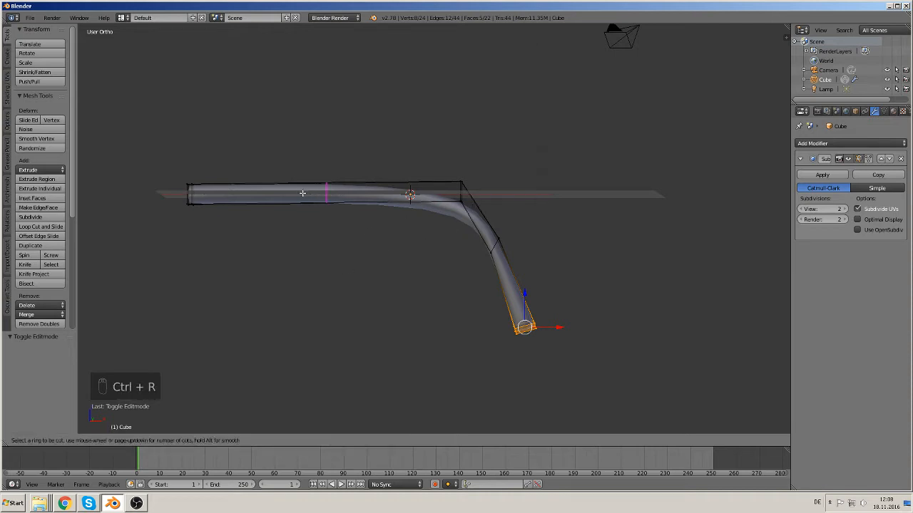
left_click(303, 191)
right_click(322, 199)
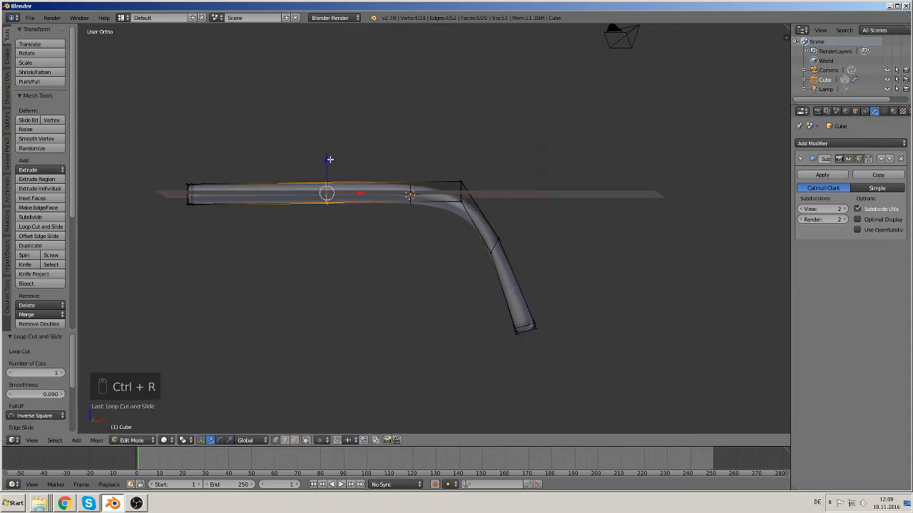
left_click_drag(329, 160, 329, 209)
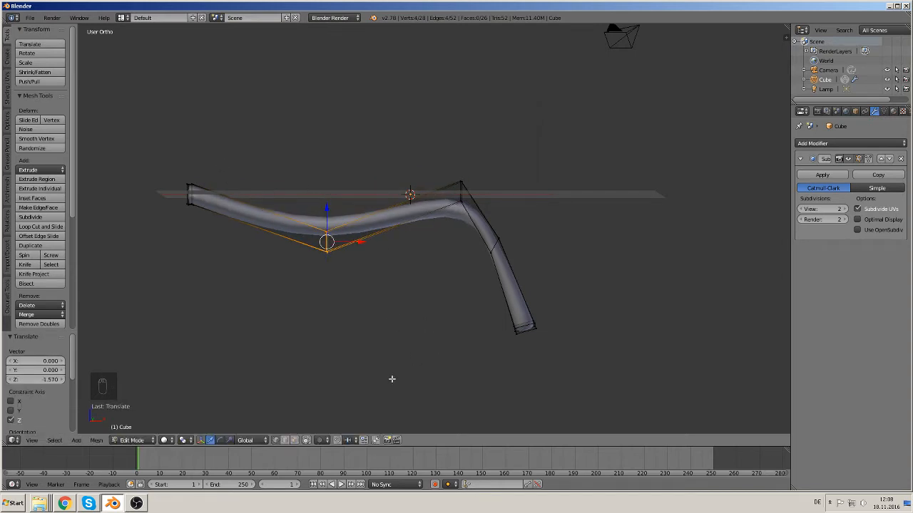
Step: Inspect the bent bar's shape in Object Mode from a zoomed-out, orbited view
key("Tab")
scroll(406, 336, "down", 7)
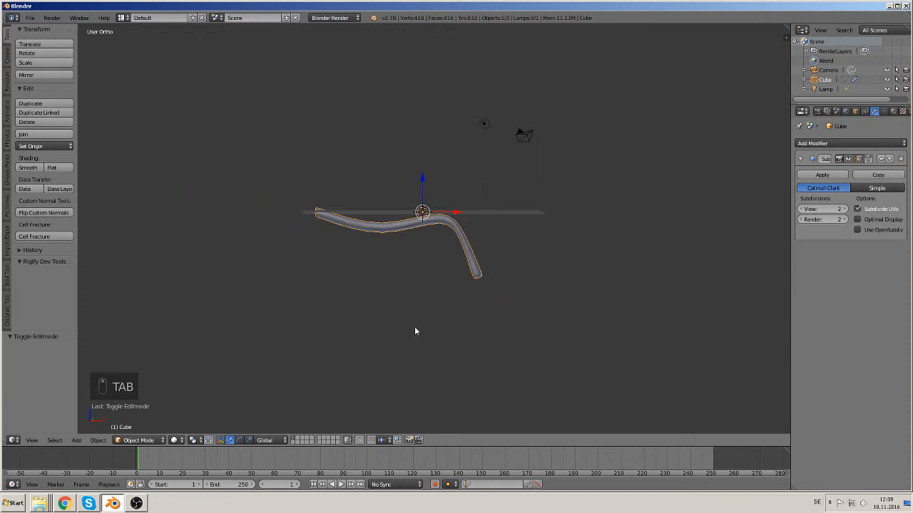
key("Tab")
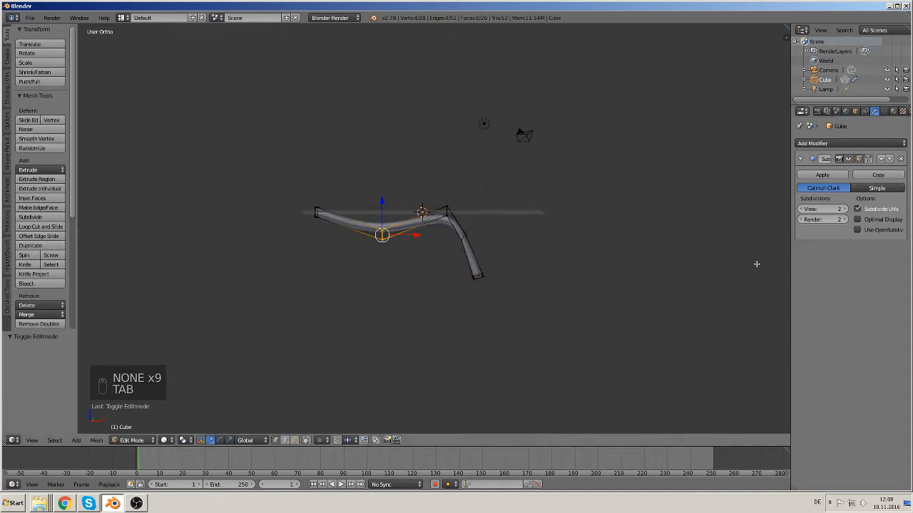
middle_click_drag(458, 287, 430, 228, "shift")
key("Tab")
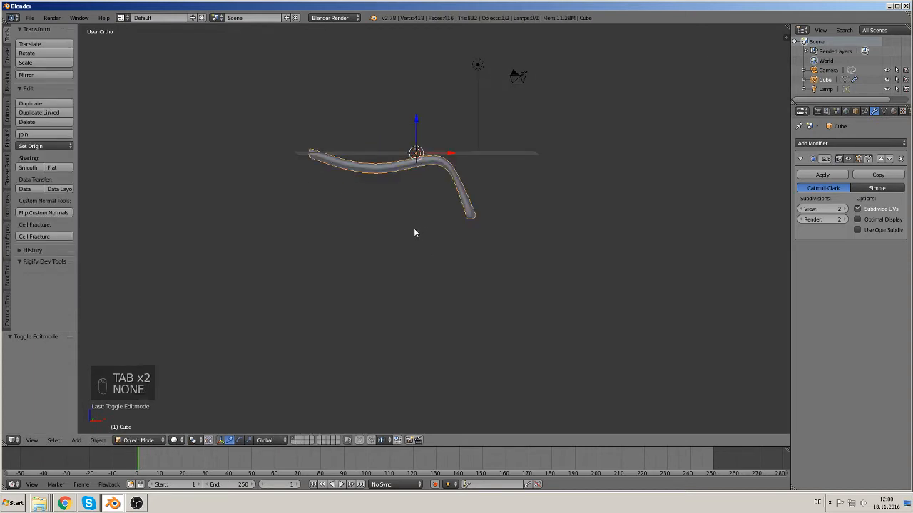
key("shift+d")
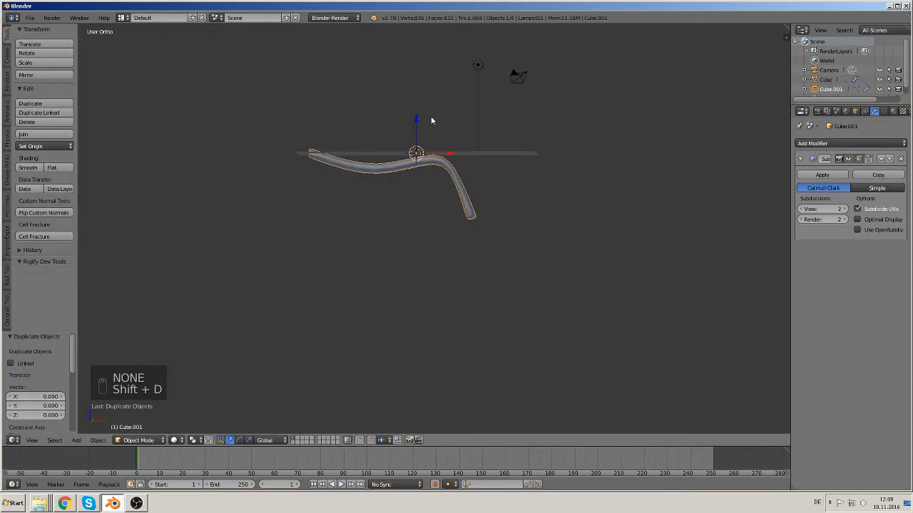
left_click(393, 204)
key("x")
left_click(388, 209)
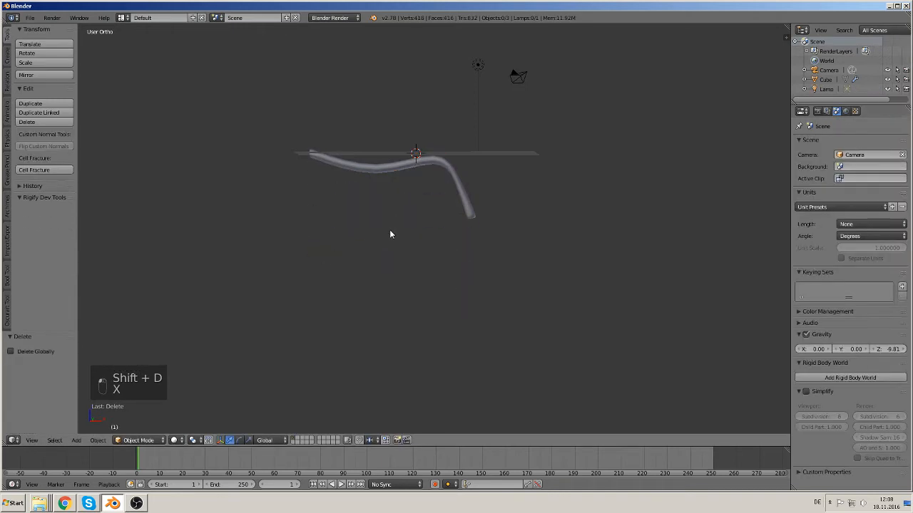
Step: Place the 3D cursor below the bar and add a mesh circle there
left_click(336, 282)
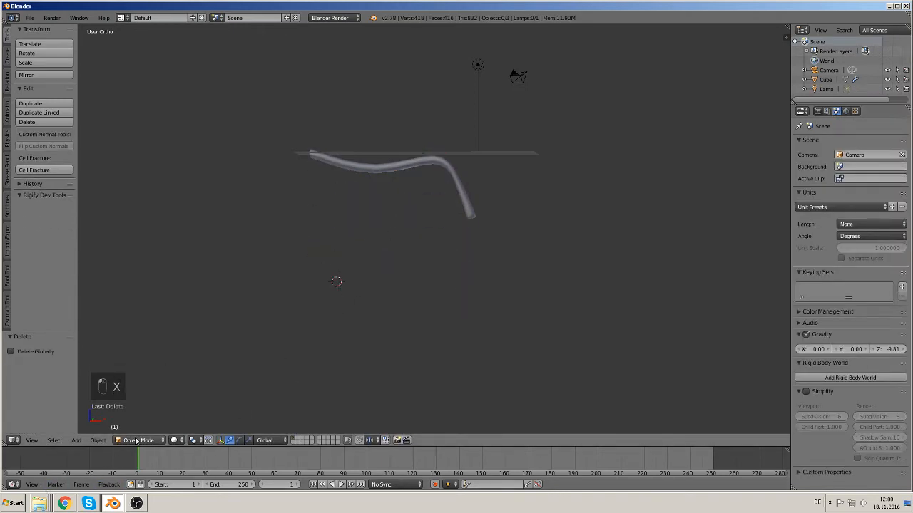
left_click(76, 440)
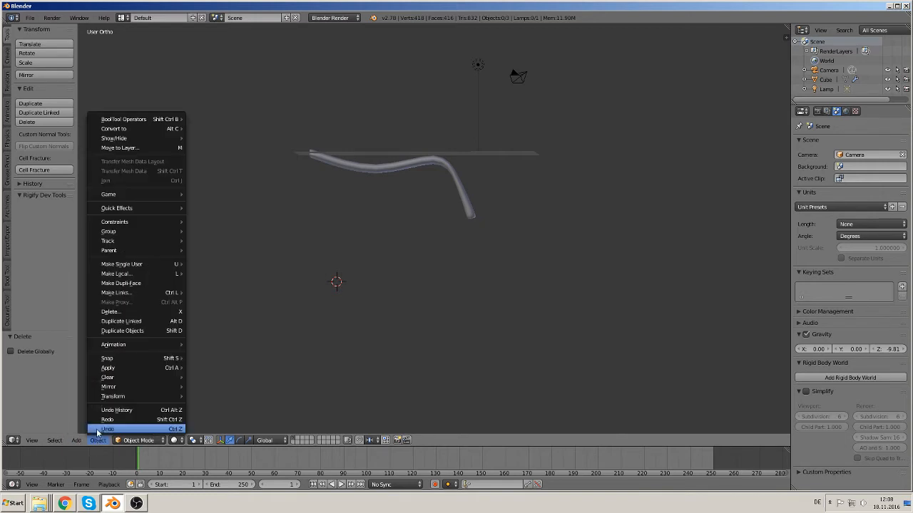
mouse_move(87, 429)
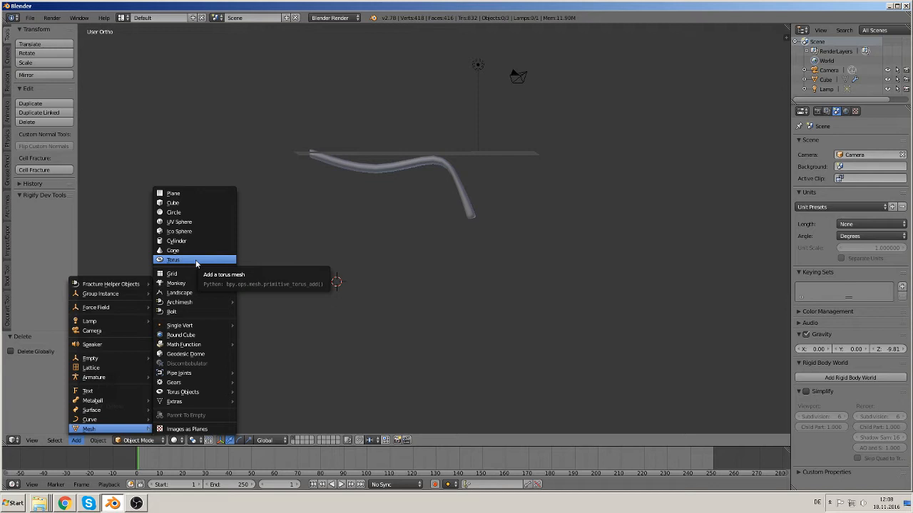
left_click(182, 212)
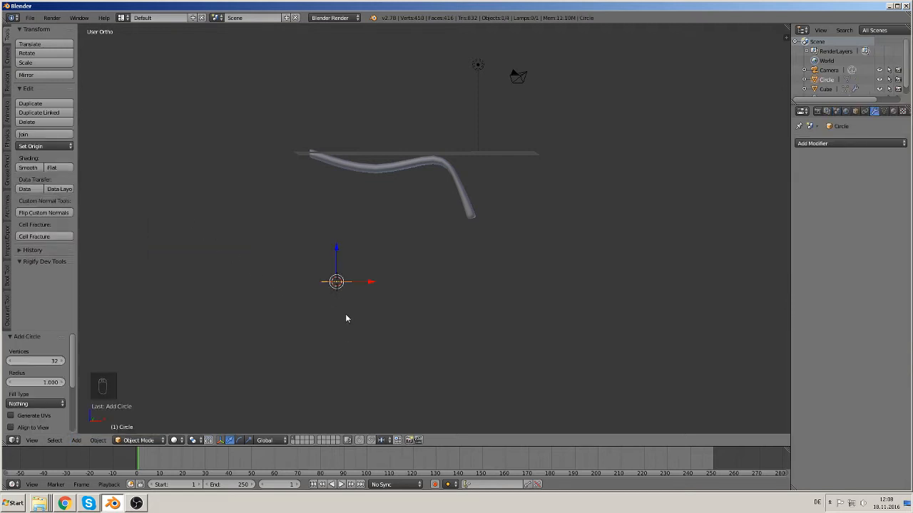
Step: Rotate the new circle 90° about the X axis
key("r")
key("x")
key("9")
key("0")
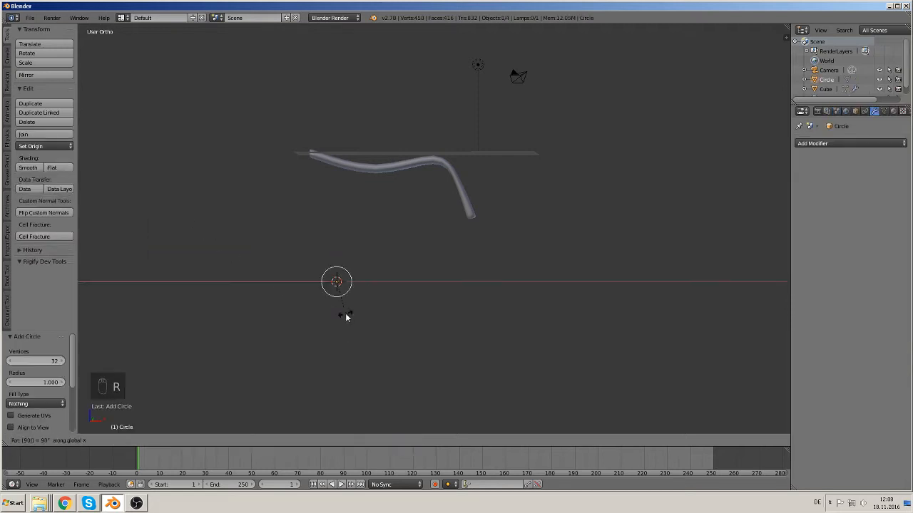
left_click(345, 313)
Step: In Edit Mode, delete the vertices of the circle's lower half
scroll(373, 309, "up", 3)
key("Tab")
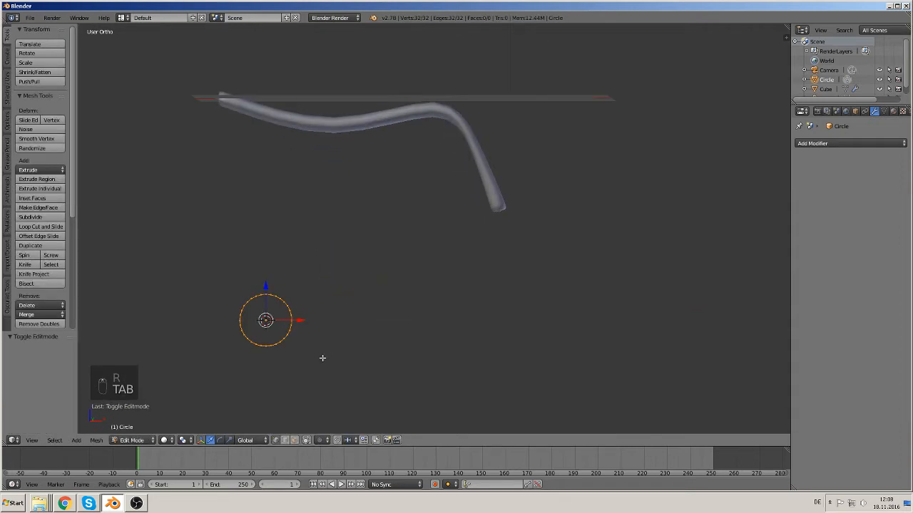
scroll(307, 337, "up", 1)
middle_click_drag(307, 338, 442, 238, "shift")
scroll(425, 275, "up", 3)
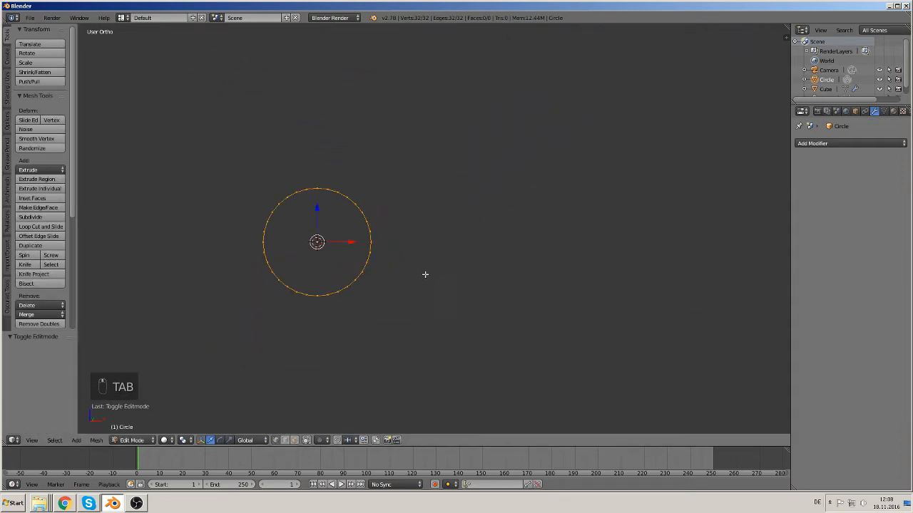
key("a")
key("a")
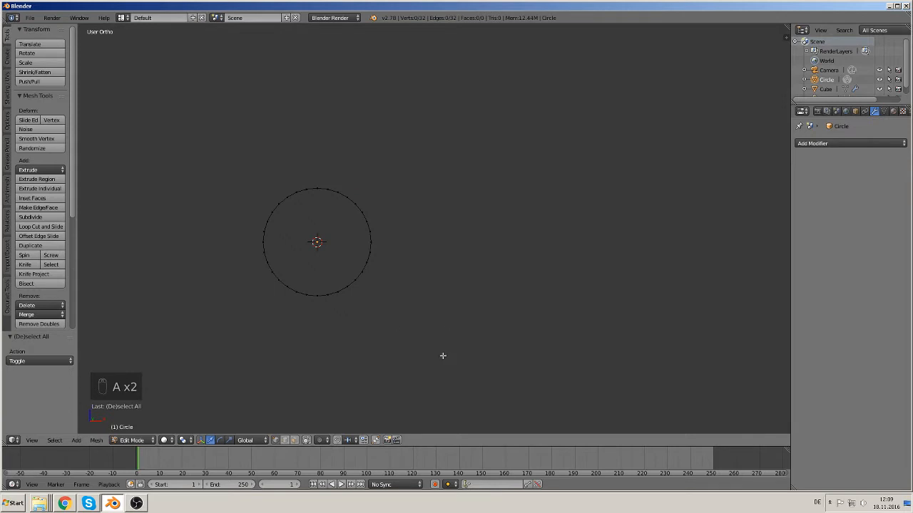
key("b")
left_click_drag(429, 352, 173, 246)
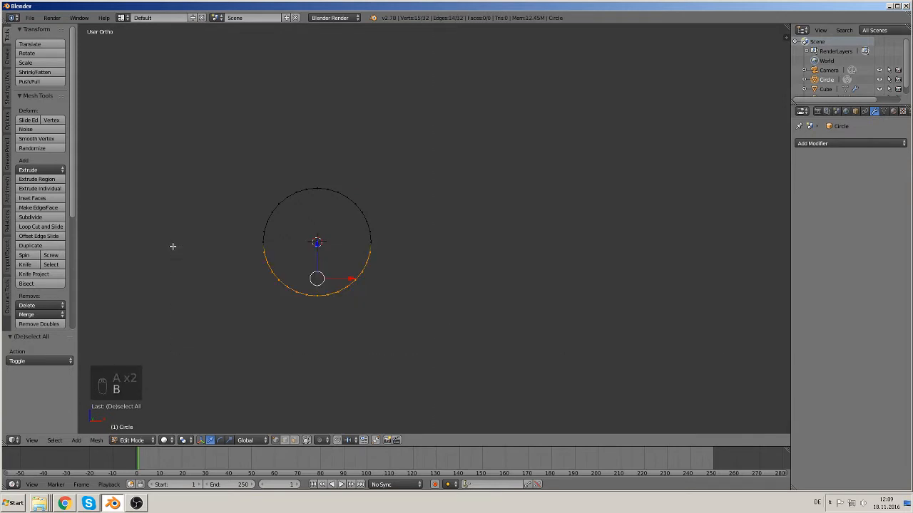
key("c")
key("x")
left_click(173, 246)
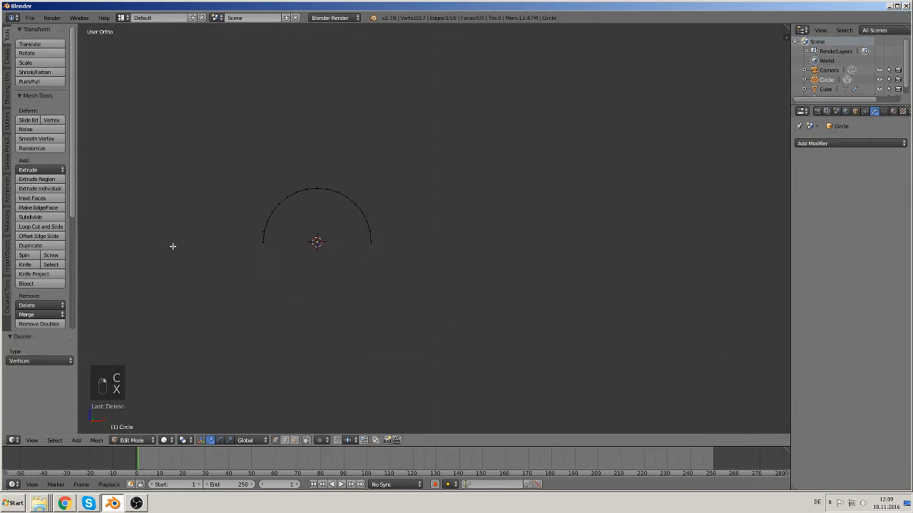
Step: Delete the vertices of the remaining arc's left half, keeping a quarter circle
key("b")
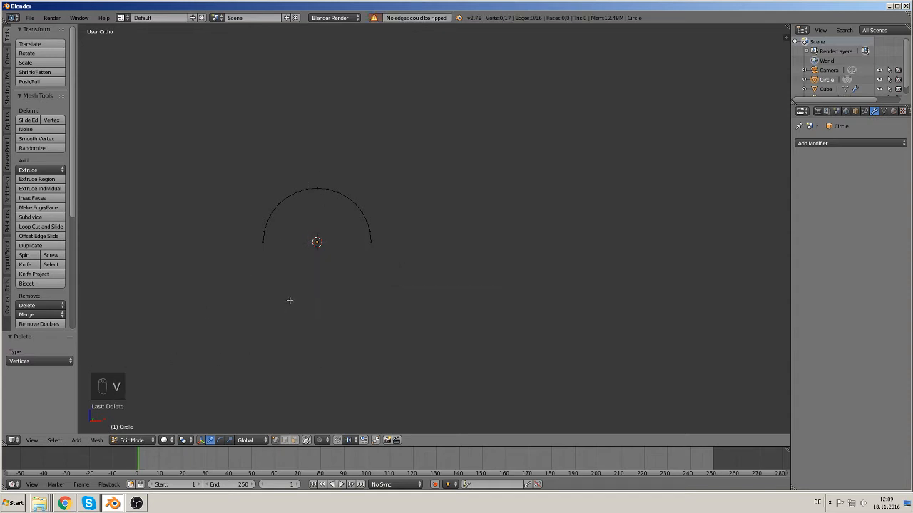
key("b")
left_click_drag(311, 308, 208, 151)
key("x")
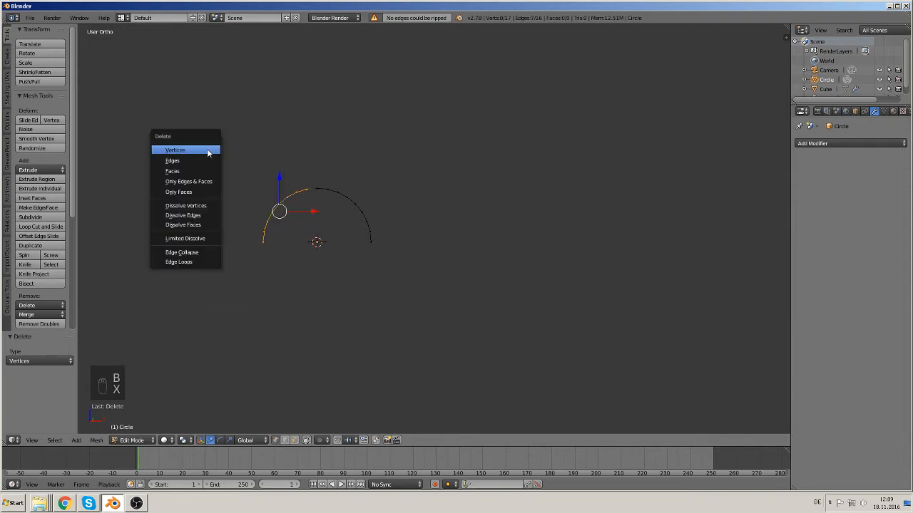
left_click(209, 150)
Step: Extrude the quarter arc's upper end vertex about 1.74 along negative X
right_click(312, 191)
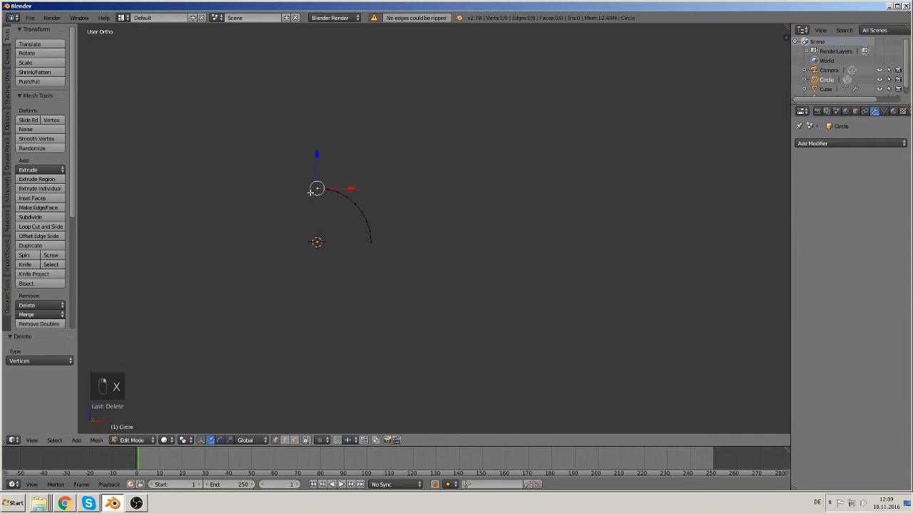
key("e")
key("x")
left_click(263, 190)
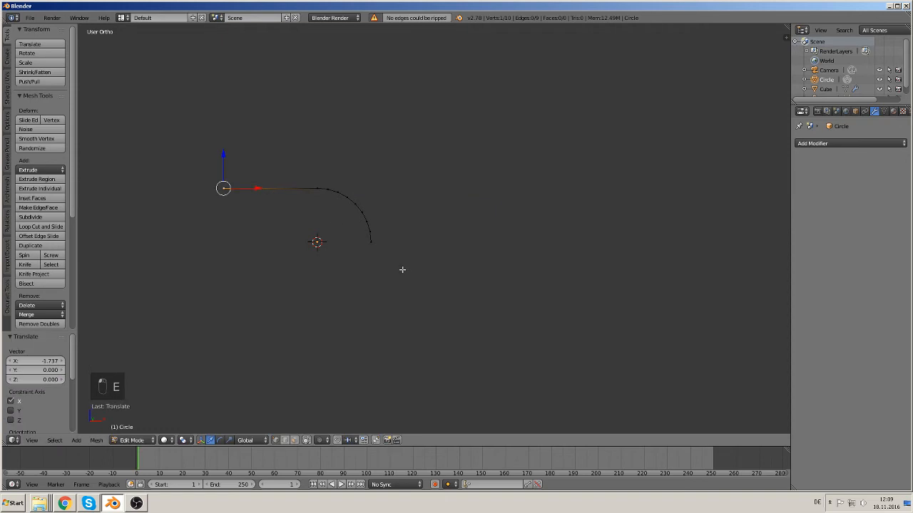
Step: Extrude the quarter arc's lower end vertex straight down along Z
right_click(371, 242)
key("e")
left_click(377, 244)
left_click_drag(371, 214, 370, 281)
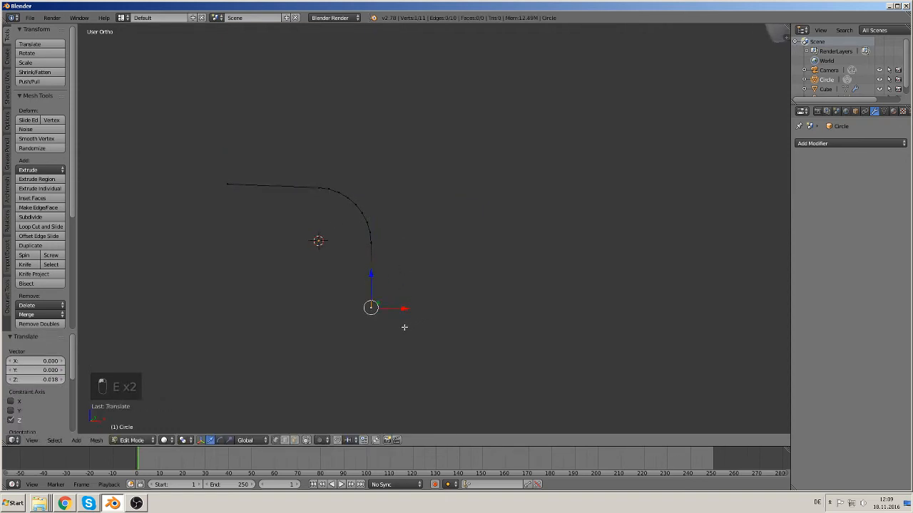
Step: Select the whole bent path and extrude it about 2.02 along Y into a flat strip
middle_click_drag(371, 320, 463, 307)
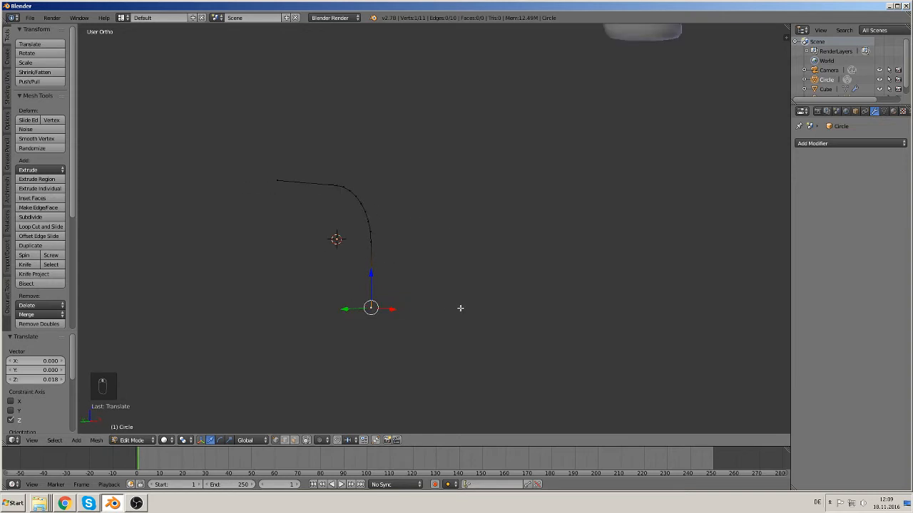
key("KP_1")
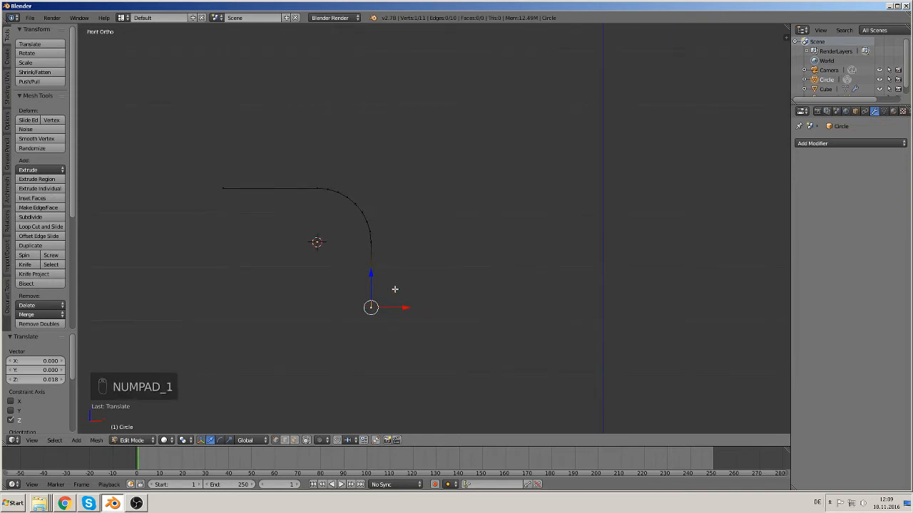
middle_click_drag(387, 290, 317, 319)
key("a")
key("a")
key("a")
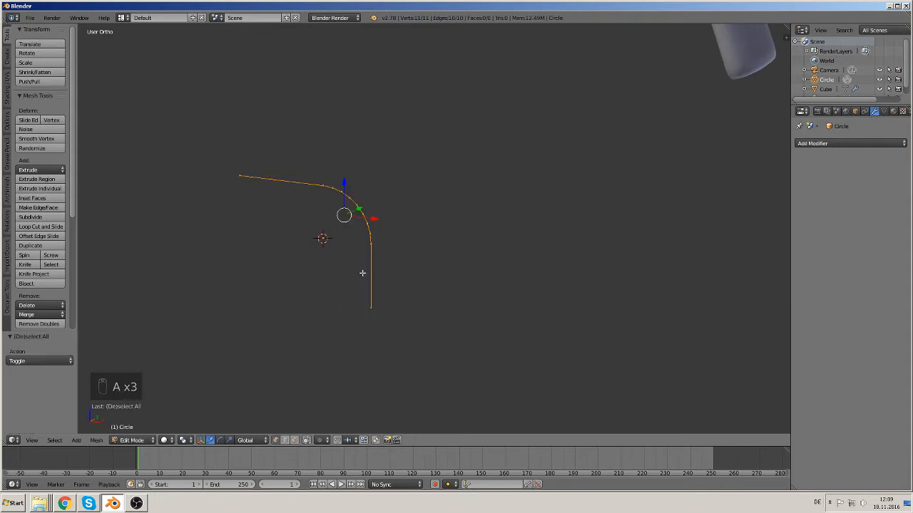
key("w")
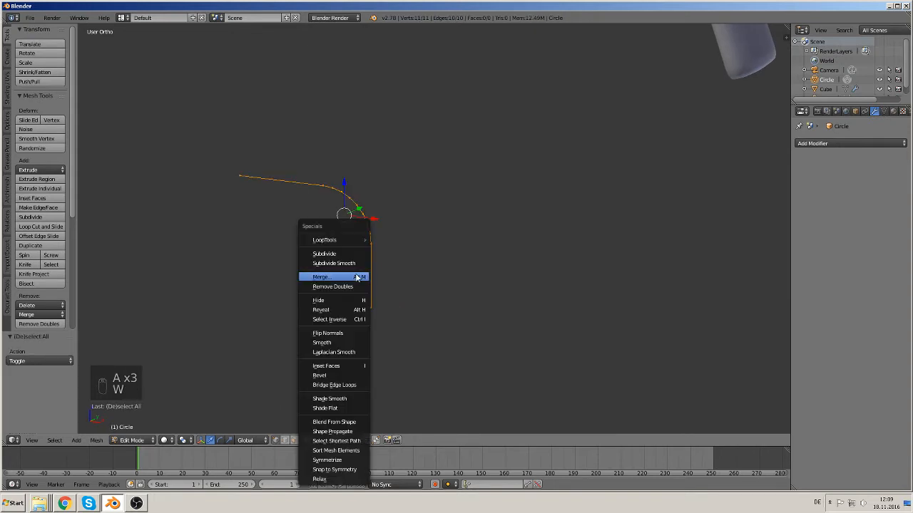
key("e")
right_click(456, 223)
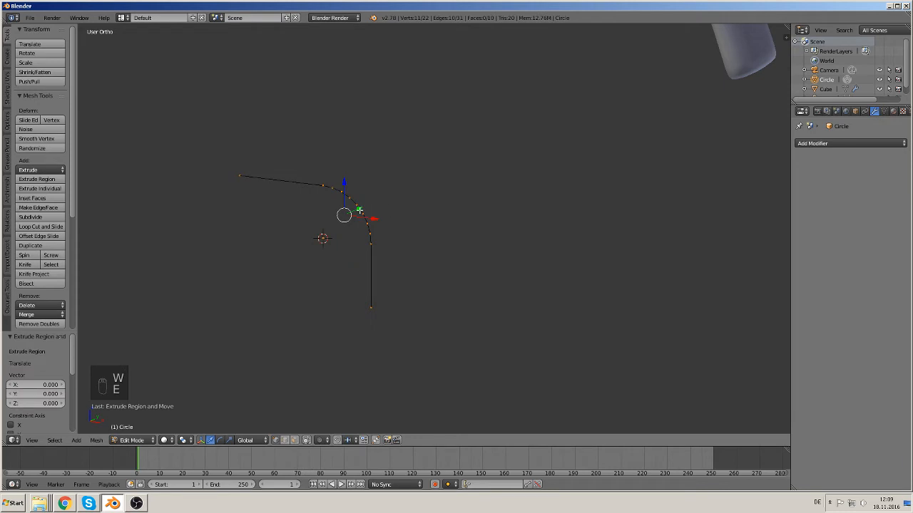
key("e")
key("y")
left_click(404, 358)
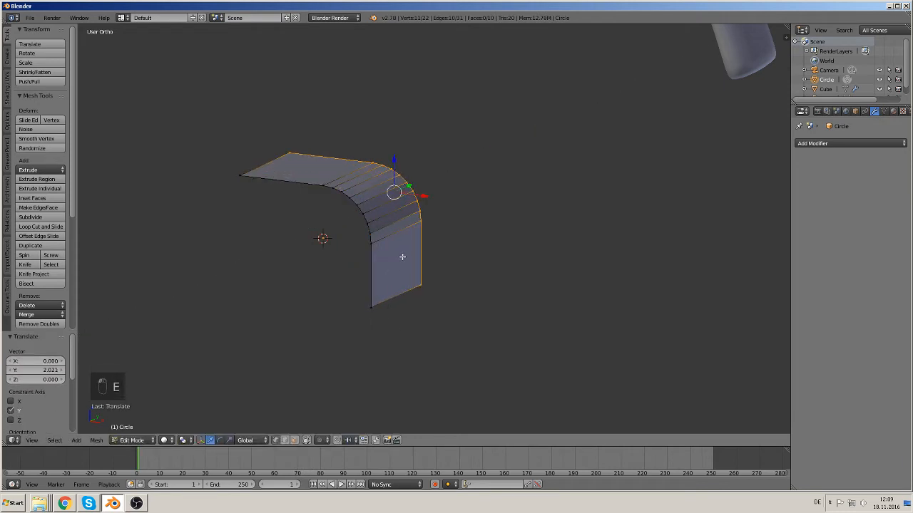
Step: Extrude the whole strip in place and offset the copy about 0.2 down and about 0.19 along X to give it thickness
key("a")
key("a")
key("a")
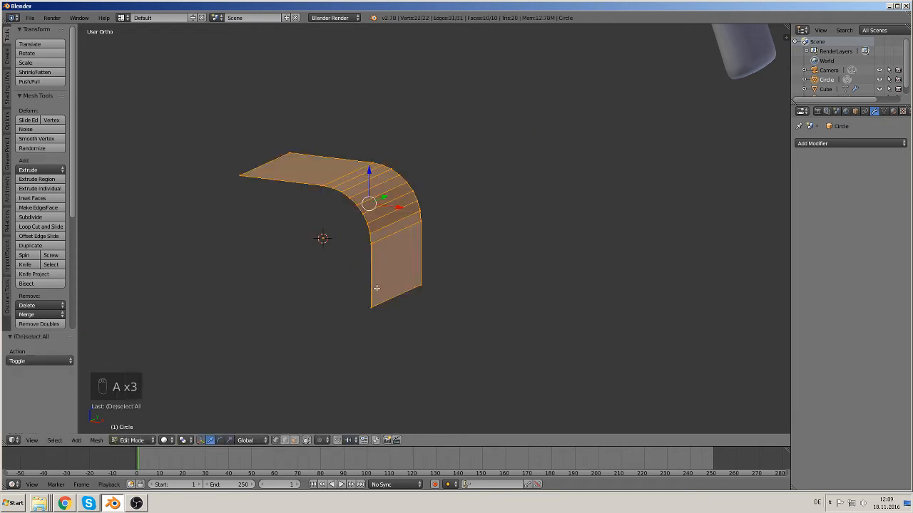
middle_click_drag(376, 288, 410, 265)
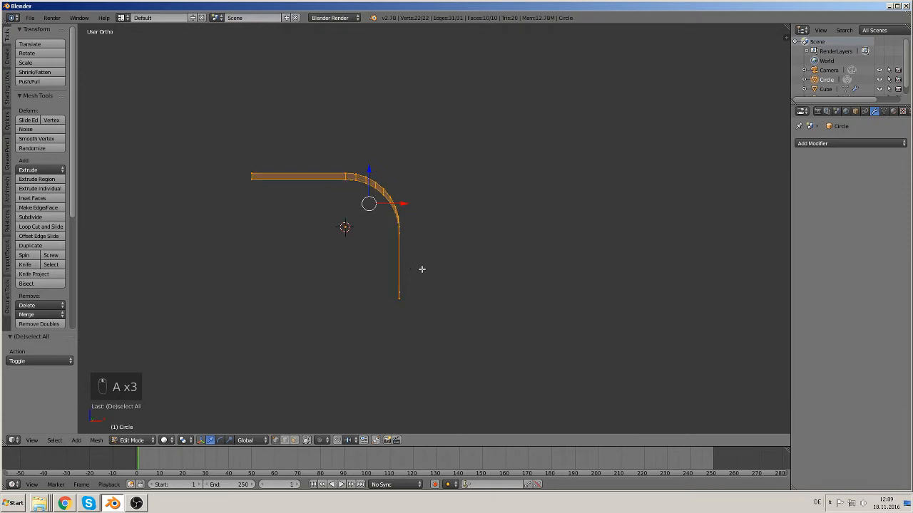
key("KP_3")
key("KP_1")
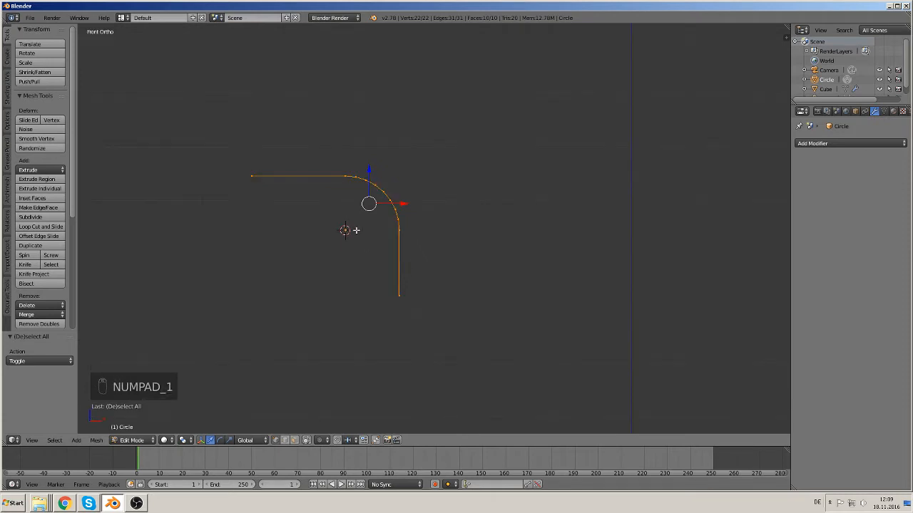
key("e")
right_click(356, 231)
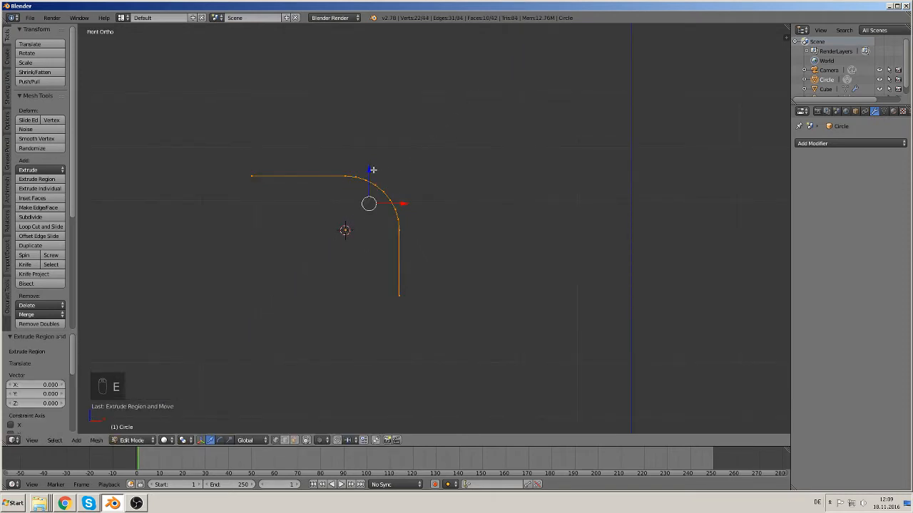
mouse_move(373, 170)
left_mouse_down()
mouse_move(370, 191)
mouse_move(375, 181)
left_mouse_up()
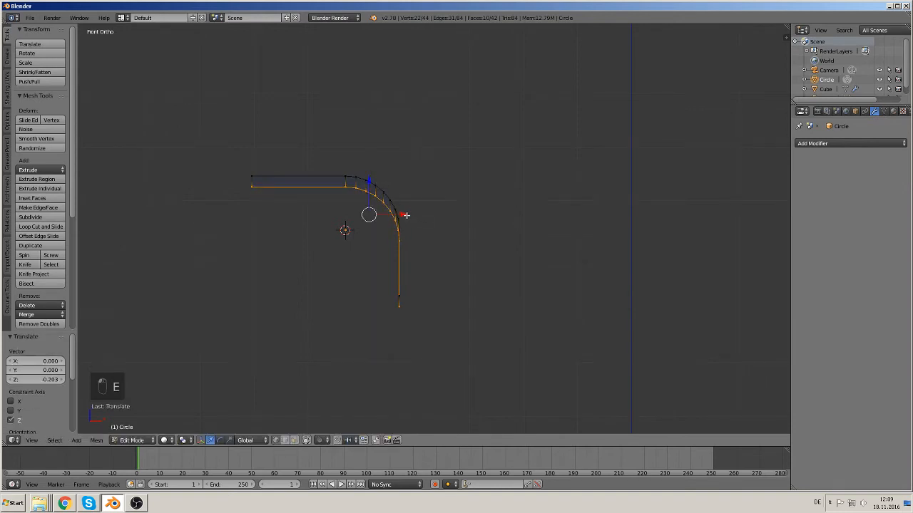
left_click_drag(406, 215, 396, 214)
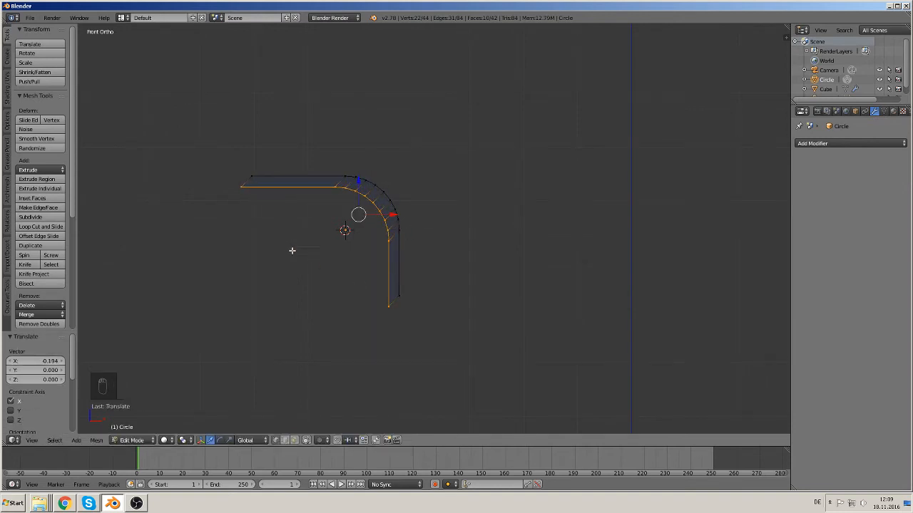
Step: Select the vertices at the strip's horizontal end and scale them to 0 along X to square that end
key("a")
key("c")
left_click_drag(258, 168, 246, 182)
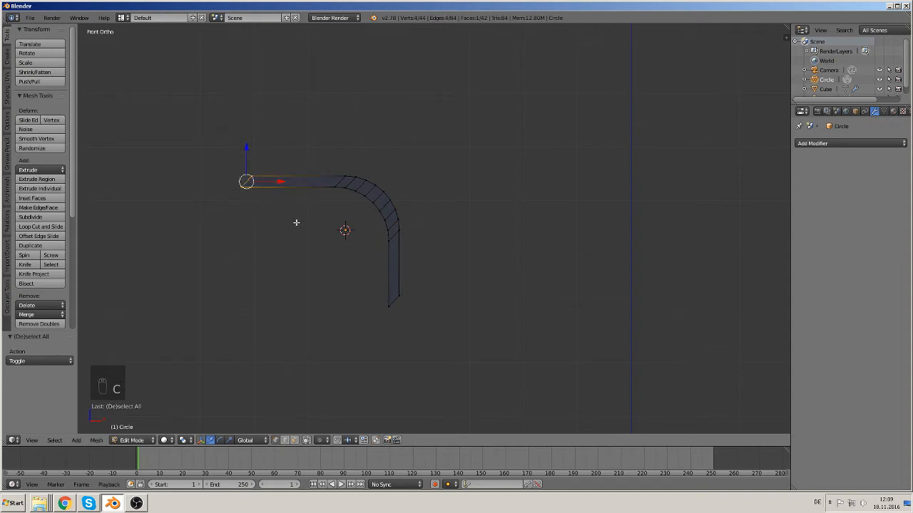
key("s")
key("x")
key("0")
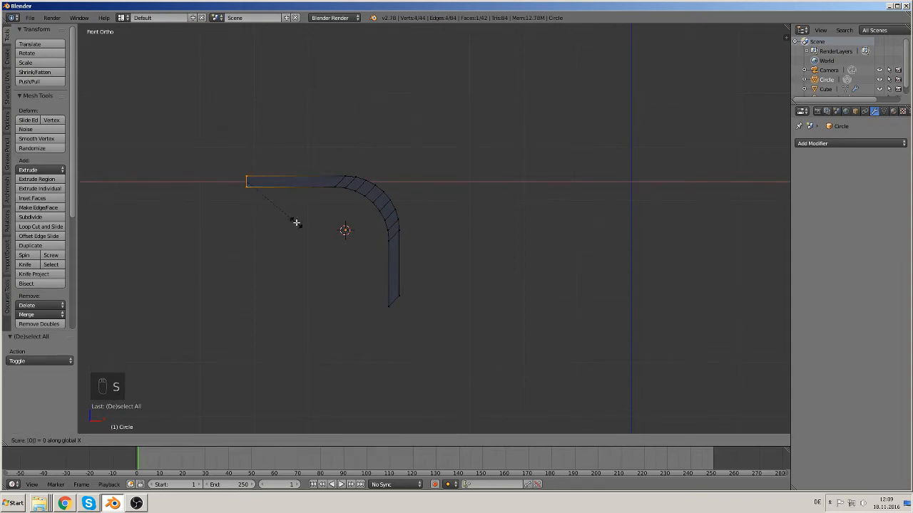
left_click(296, 223)
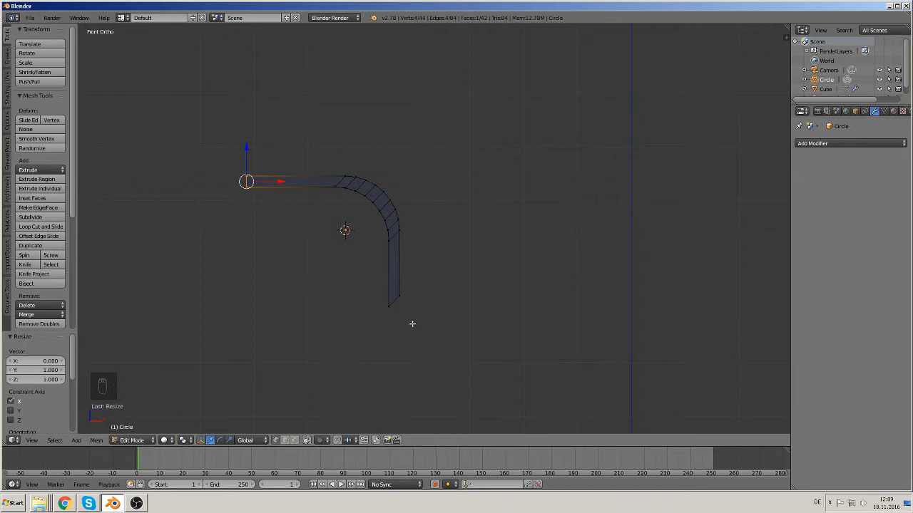
key("c")
left_click_drag(395, 301, 396, 301)
right_click(396, 300)
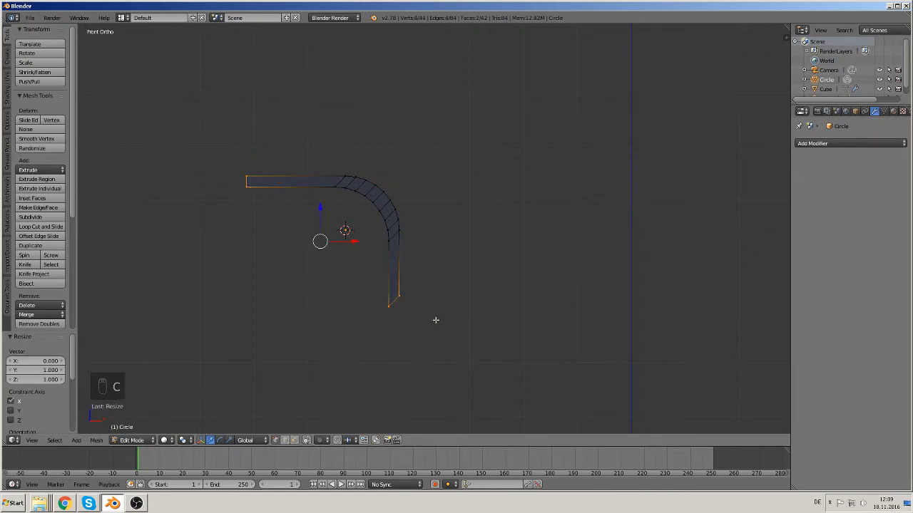
key("s")
key("z")
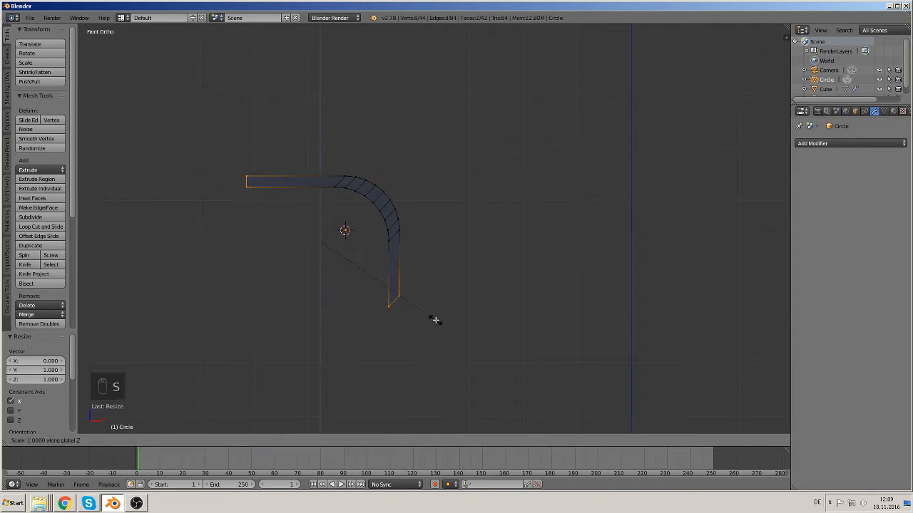
key("0")
left_click(353, 269)
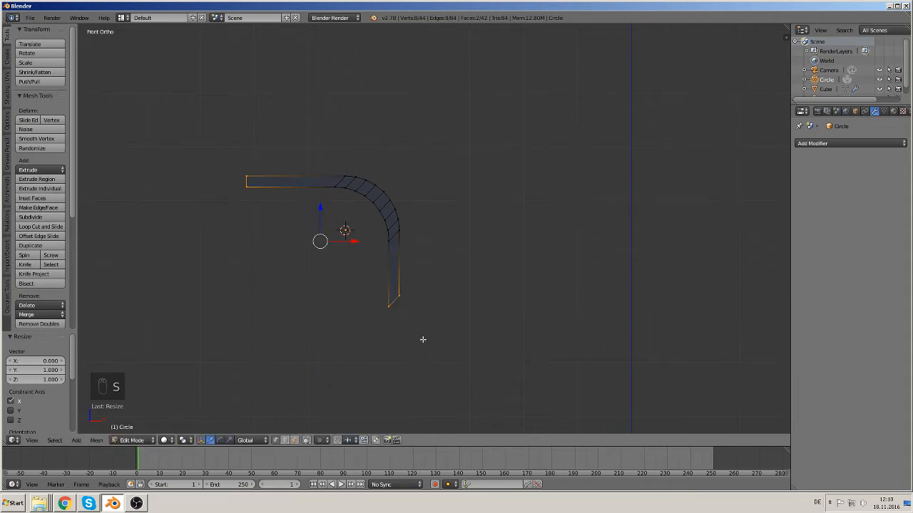
Step: Select only the vertices at the strip's vertical end and scale them to 0 along Z to square that end
key("a")
key("c")
left_click(401, 301)
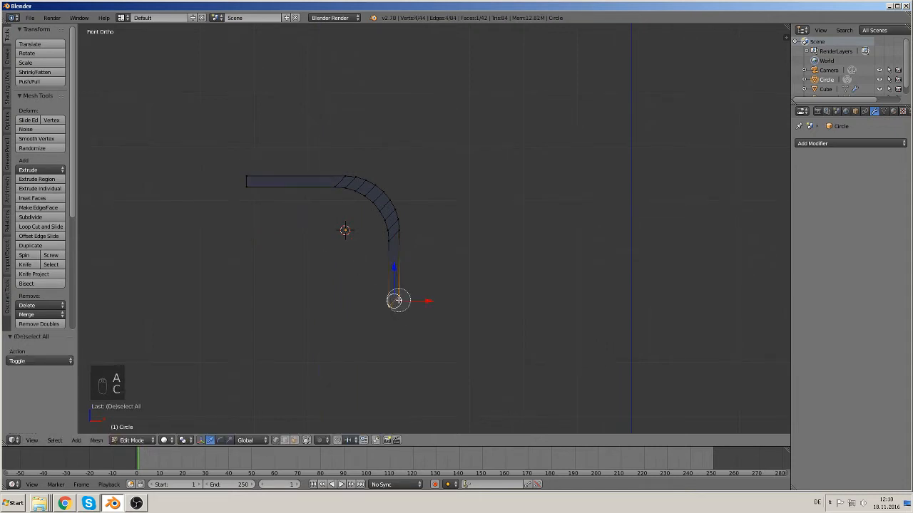
right_click(436, 304)
key("s")
key("z")
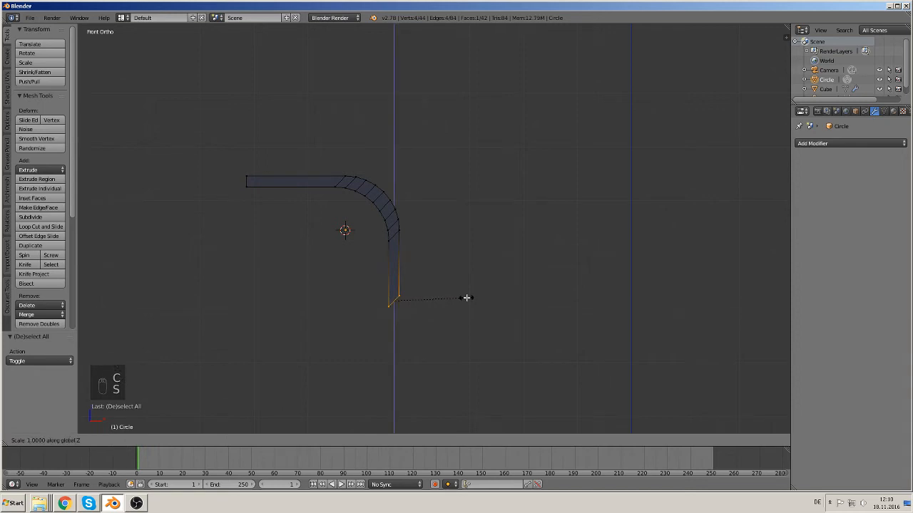
key("0")
left_click(467, 298)
Step: Return to Object Mode and scale the bent strip object up about 2.56 times
key("Tab")
scroll(456, 260, "down", 5)
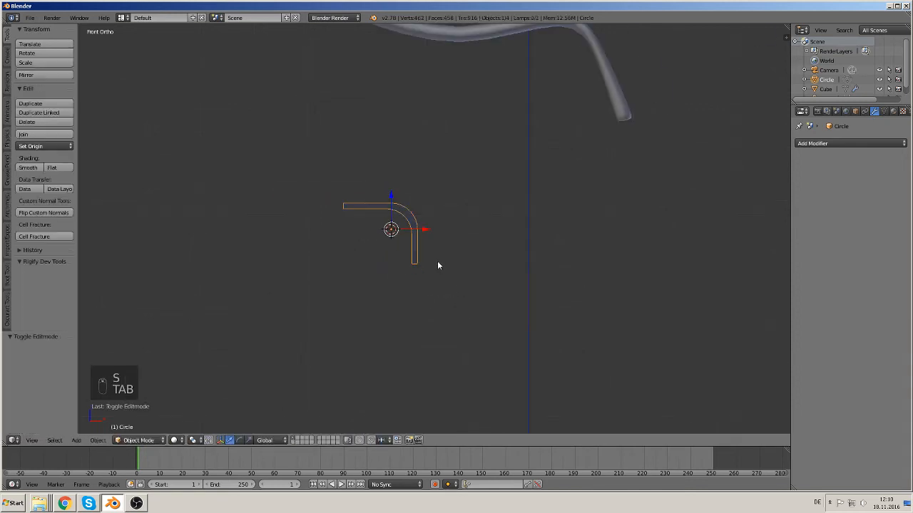
left_click_drag(400, 206, 400, 150)
key("s")
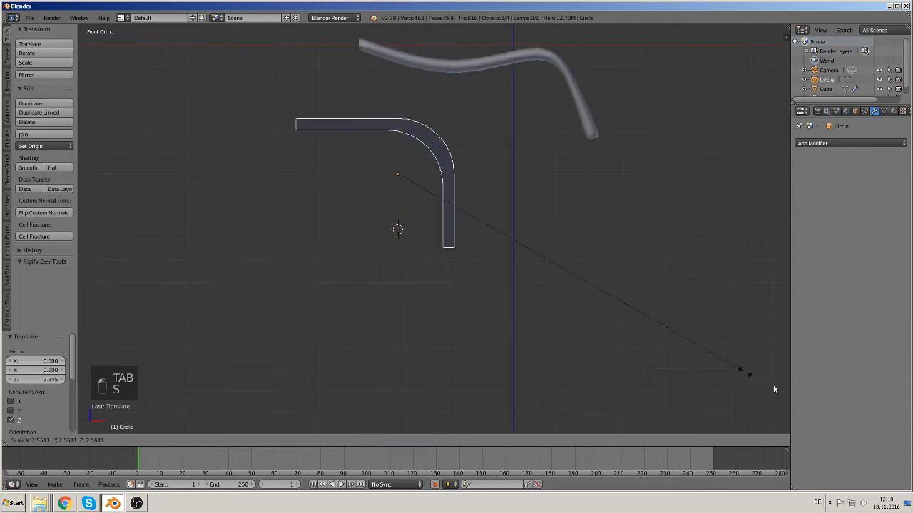
left_click(740, 367)
Step: Move the bent strip object about 5.64 along X
left_click_drag(437, 175, 559, 174)
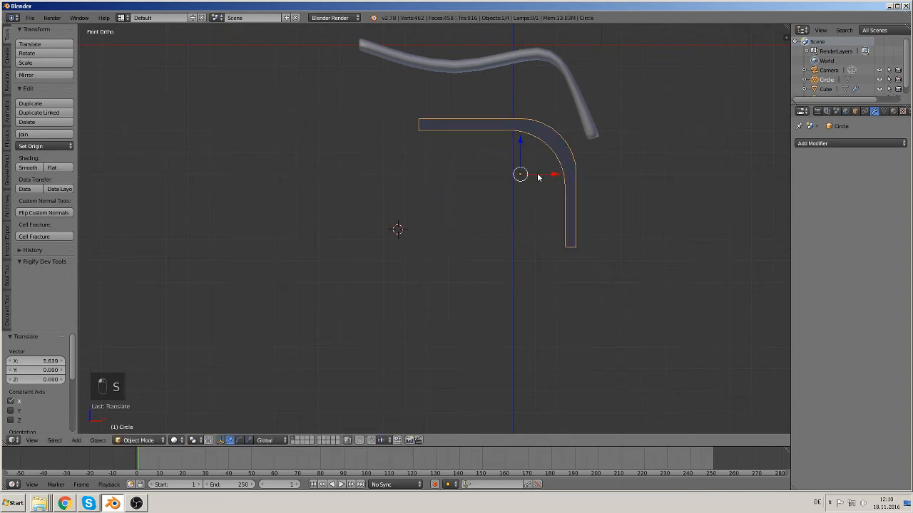
middle_click_drag(436, 285, 329, 272, "shift")
scroll(376, 293, "down", 2)
scroll(377, 294, "down", 1)
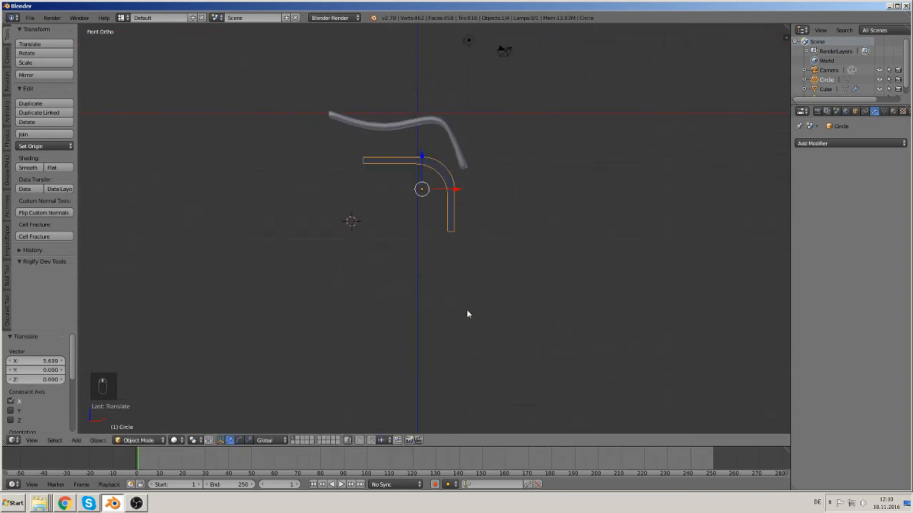
Step: Give the bent strip a new material and set its diffuse colour to a pinkish red
key("a")
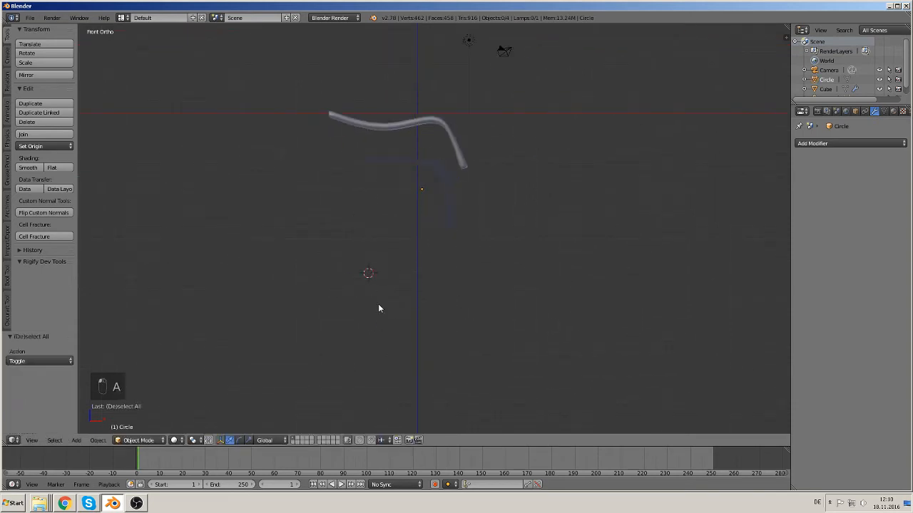
right_click(439, 165)
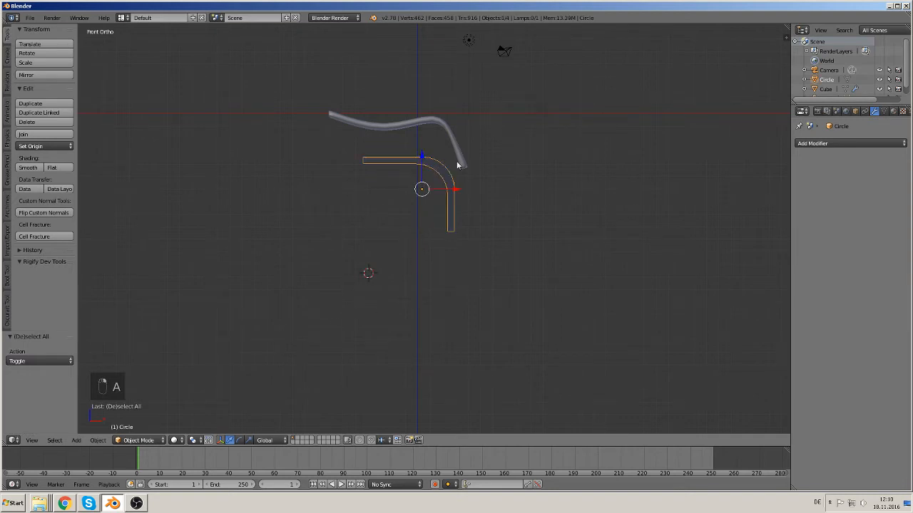
left_click(893, 111)
left_click(841, 174)
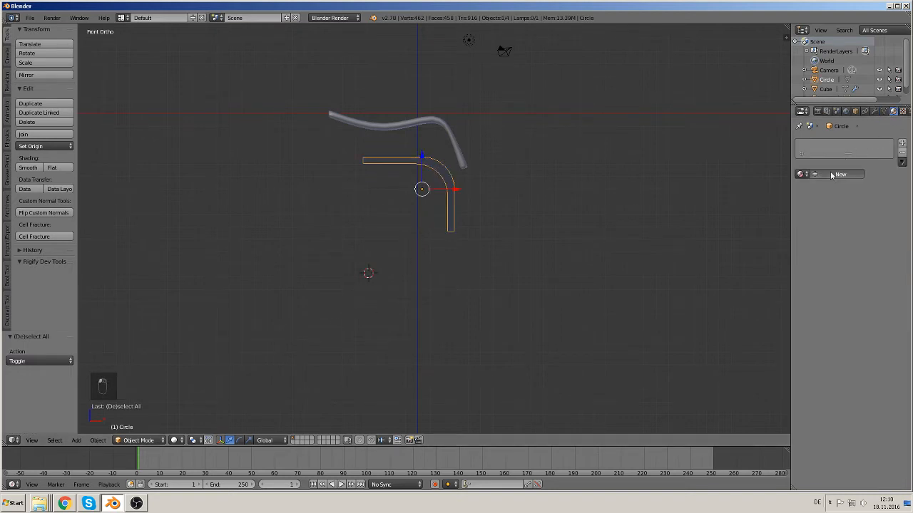
left_click(819, 291)
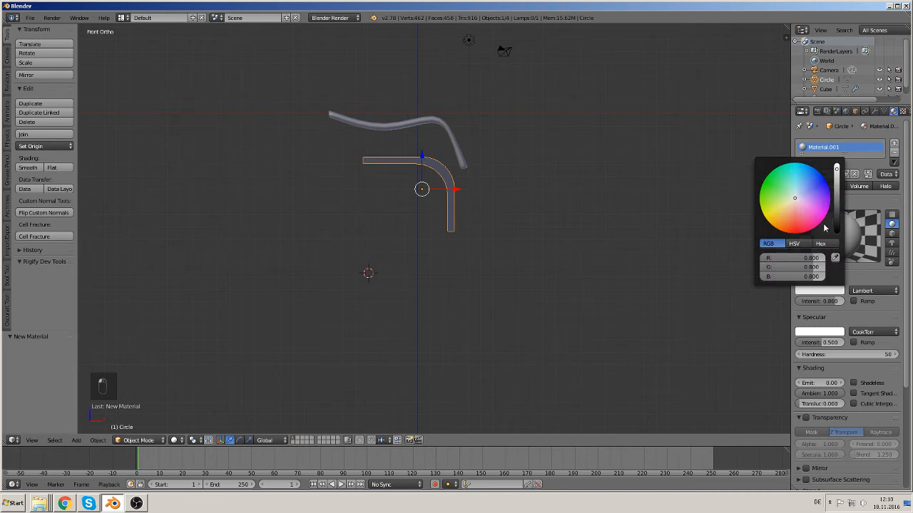
left_click(803, 227)
left_click(573, 224)
key("a")
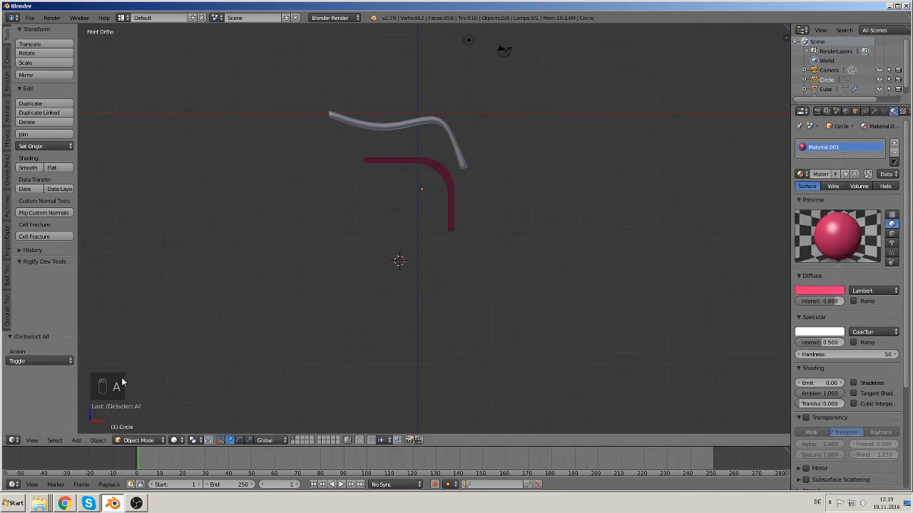
Step: Add a Bezier curve, rotate it 90° about X and scale it about 7.95 times
left_click(77, 441)
mouse_move(90, 420)
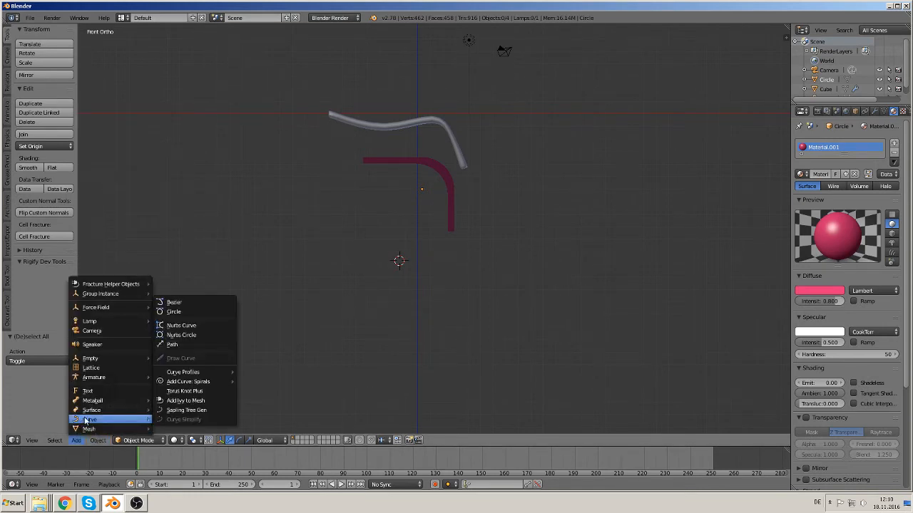
left_click(206, 301)
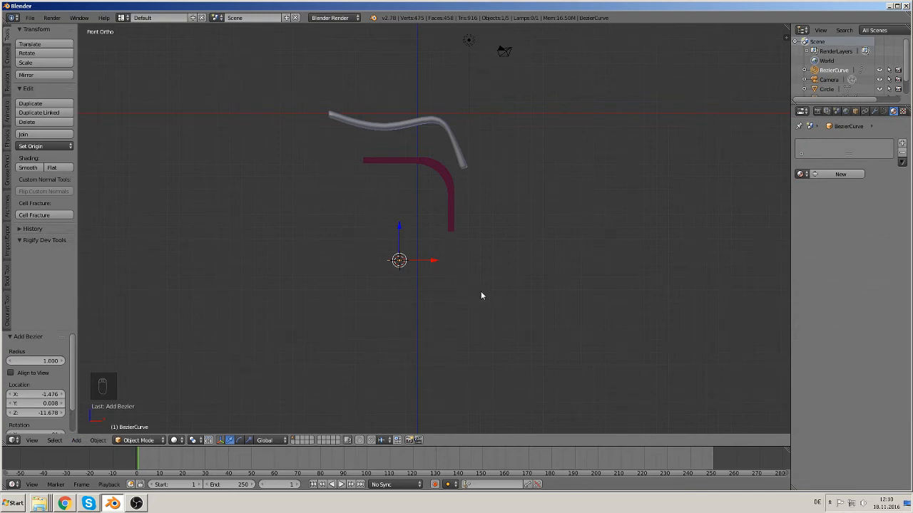
key("r")
key("x")
key("9")
key("0")
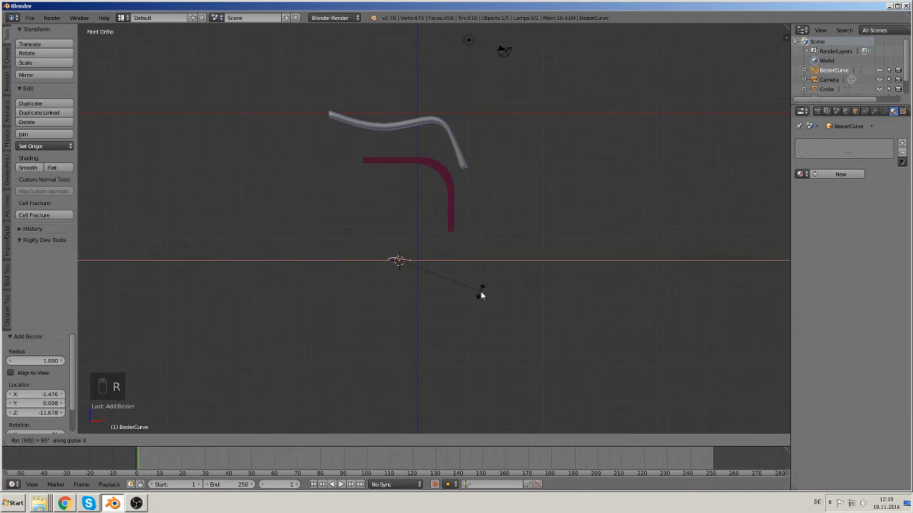
left_click(481, 294)
key("s")
left_click(489, 327)
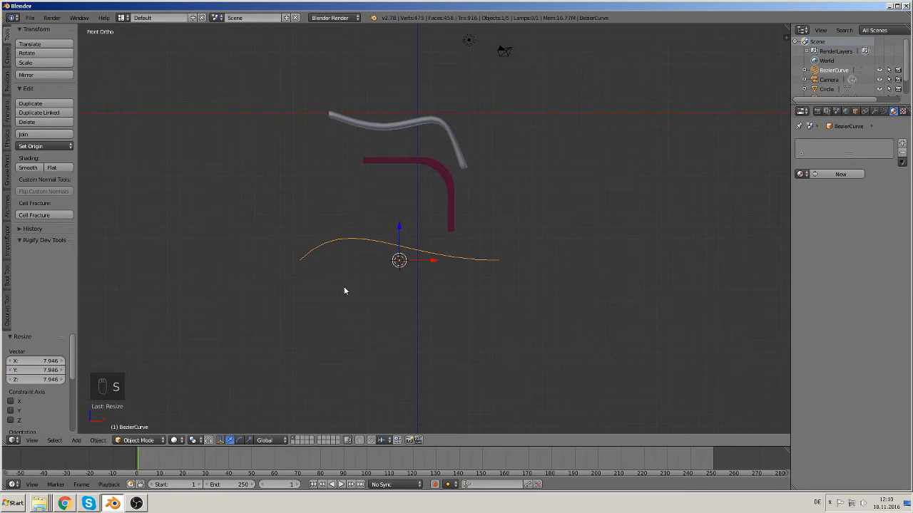
Step: Enter curve Edit Mode, move the right endpoint down below the centre and the left endpoint to the origin
key("Tab")
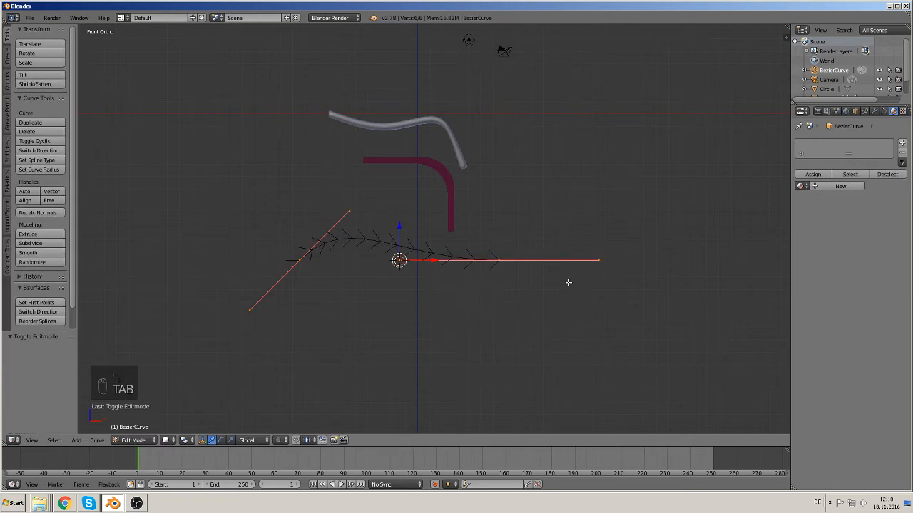
right_click(499, 260)
key("g")
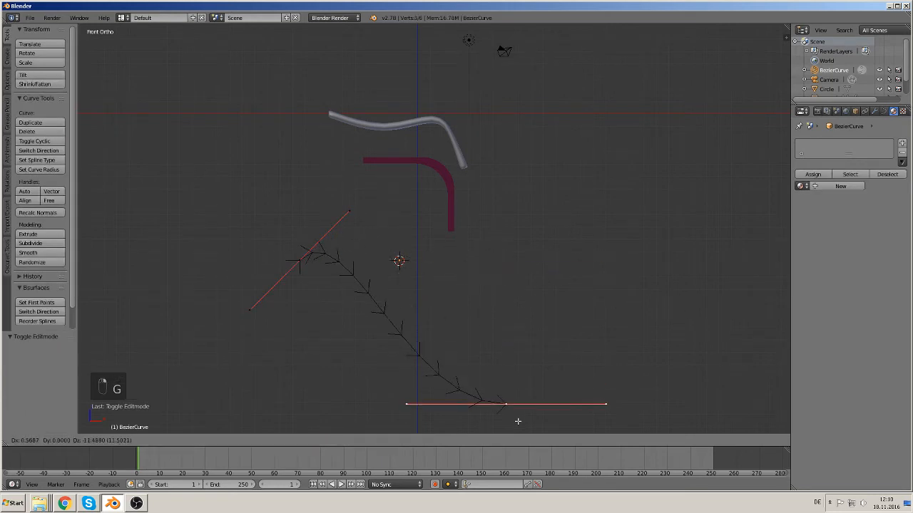
left_click(513, 392)
right_click(300, 260)
key("g")
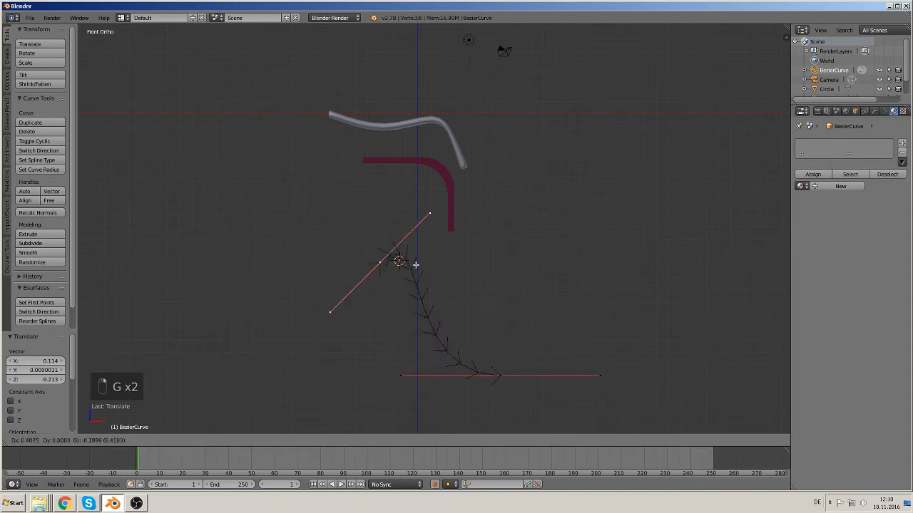
left_click(412, 253)
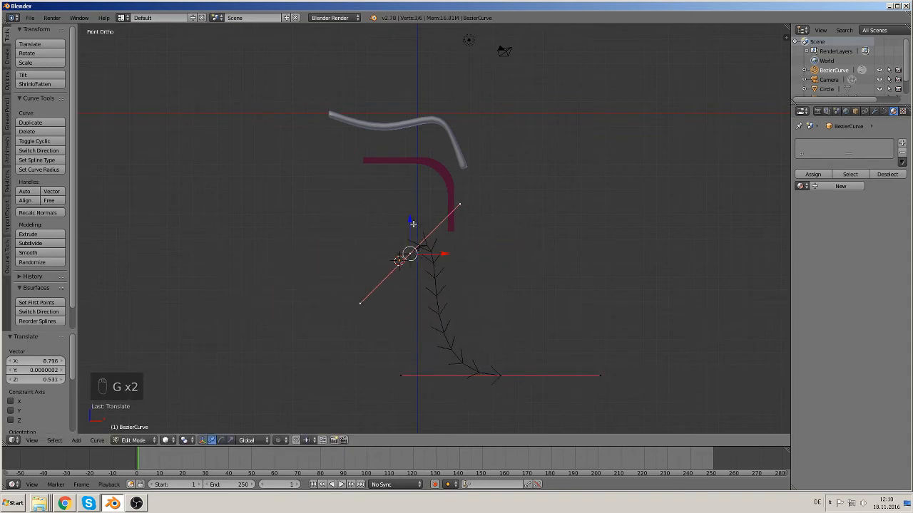
Step: Rotate the upper control point's handle so it lies horizontal
right_click(458, 204)
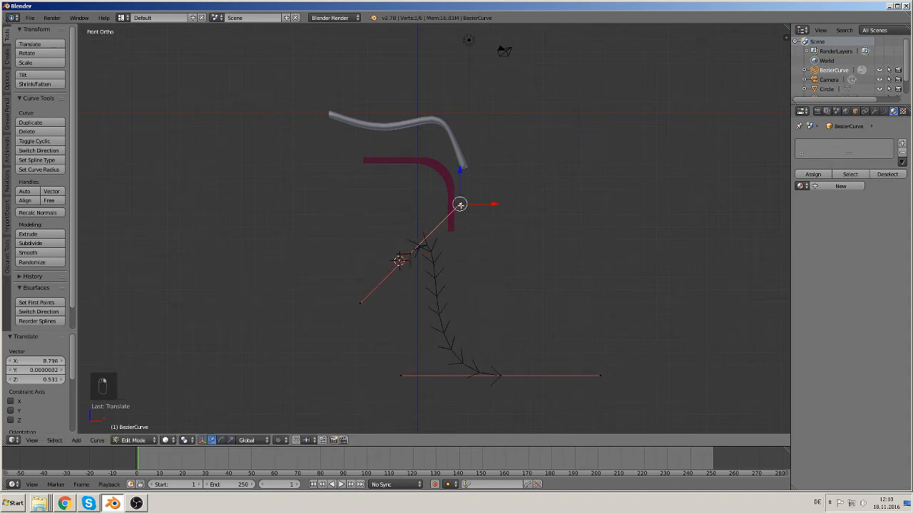
key("g")
left_click(502, 248)
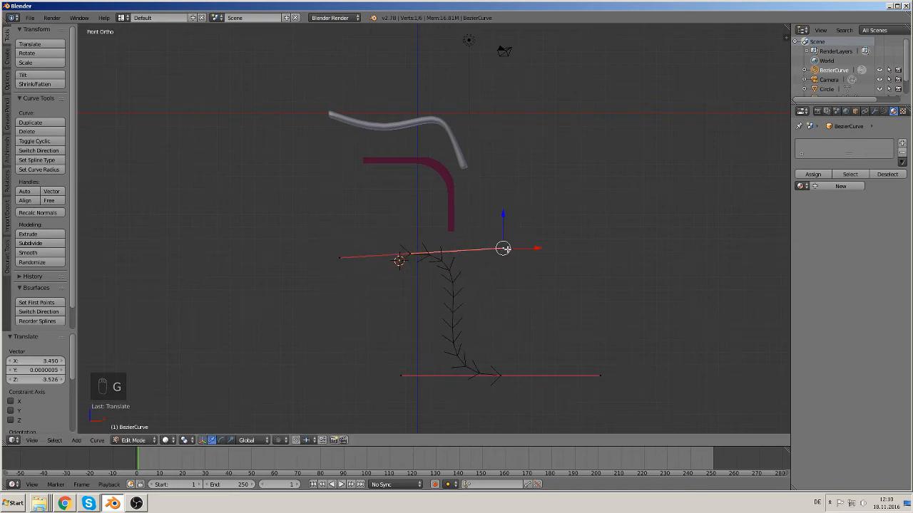
key("g")
left_click(504, 256)
Step: Turn the lower control point's handle vertical and fine-tune both handles into a right-angle bend
right_click(393, 387)
key("g")
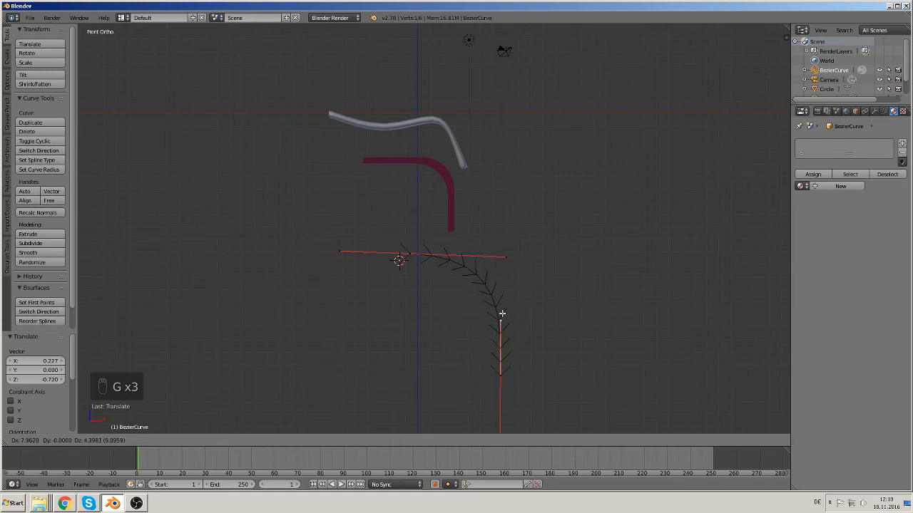
left_click(501, 314)
key("g")
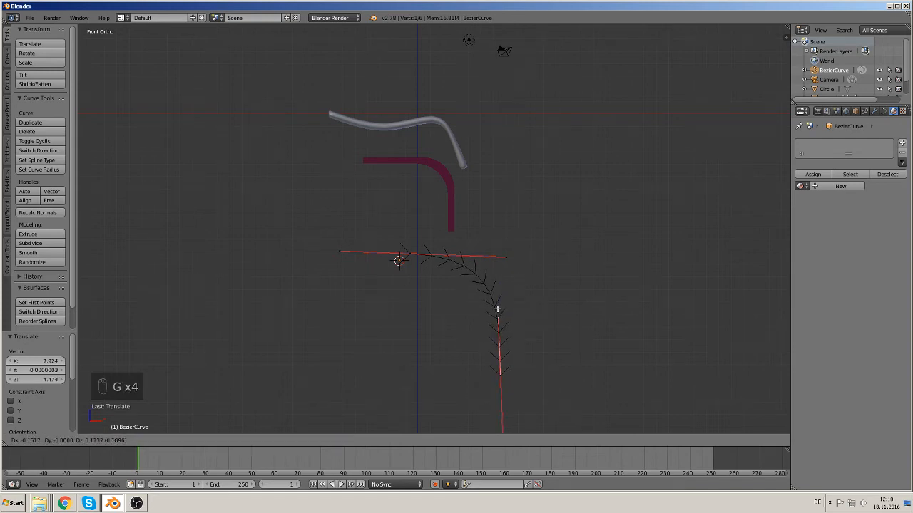
left_click(497, 314)
right_click(504, 254)
key("g")
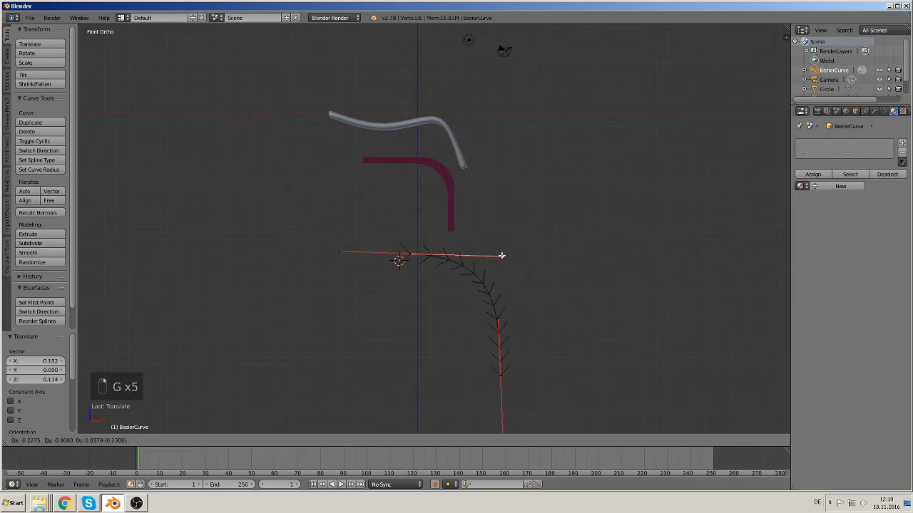
left_click(503, 251)
Step: Extrude a new control point leftward from the upper point to extend the horizontal segment
right_click(407, 255)
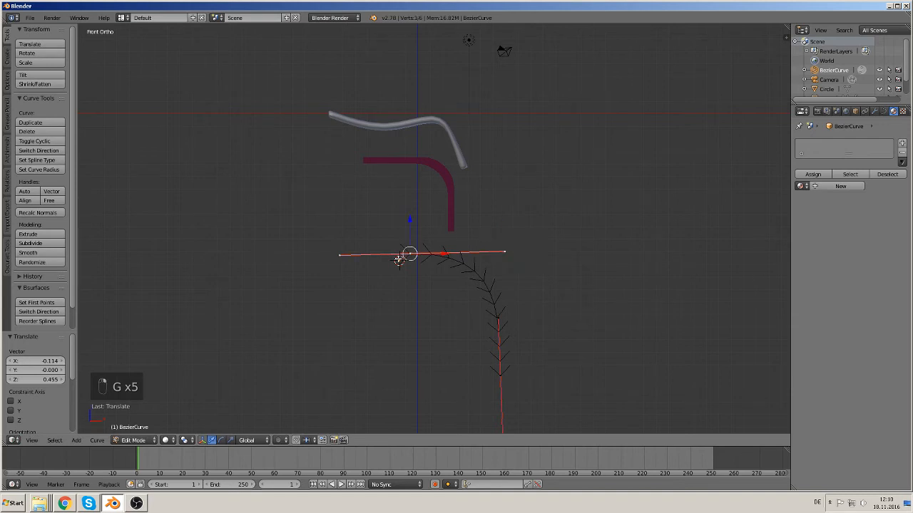
key("e")
left_click(293, 260)
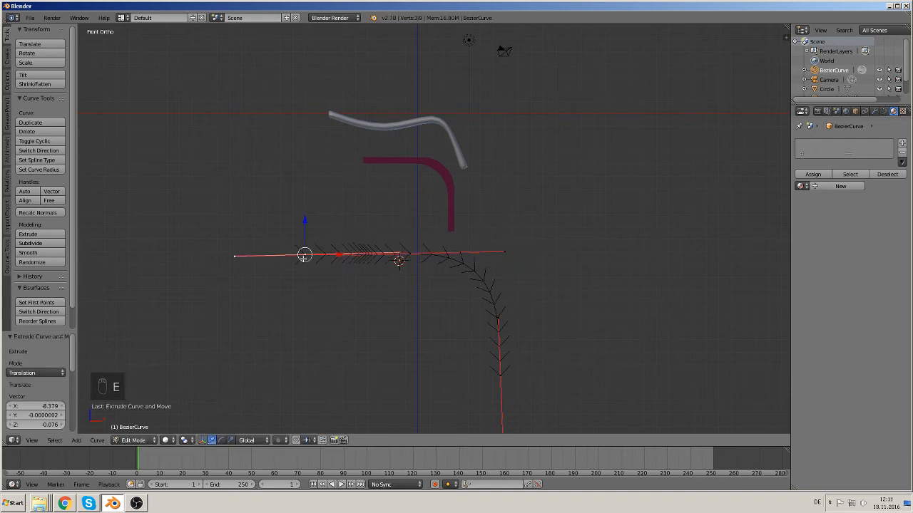
Step: Leave Edit Mode and inspect the bent curve from several viewpoints, returning to front view
key("Tab")
middle_click_drag(482, 334, 459, 263, "shift")
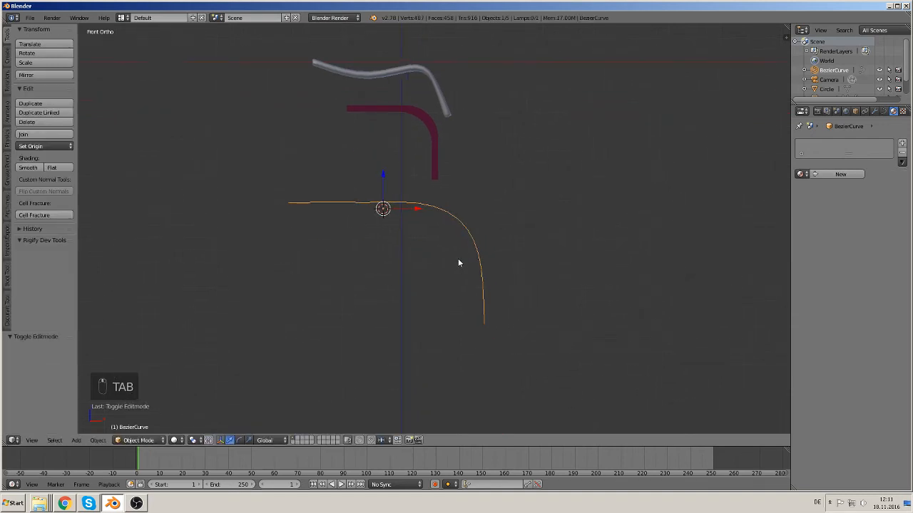
middle_click_drag(522, 297, 401, 295)
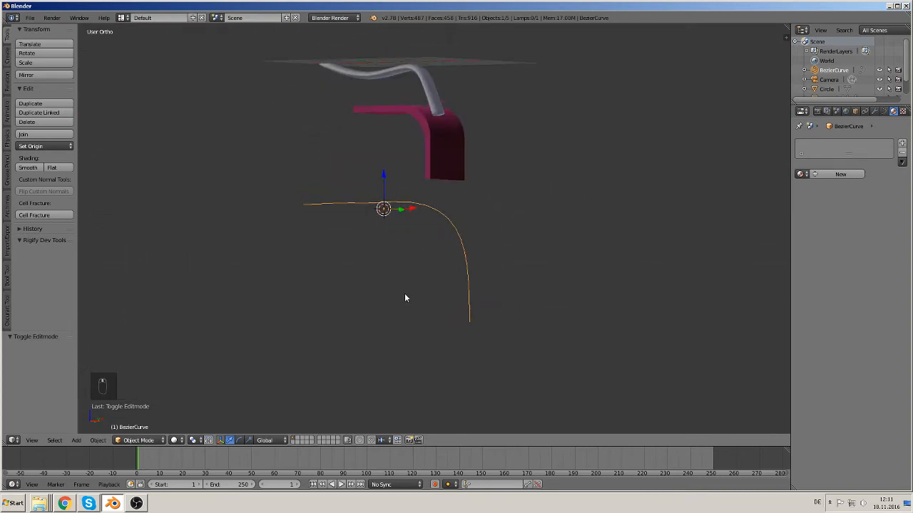
key("Tab")
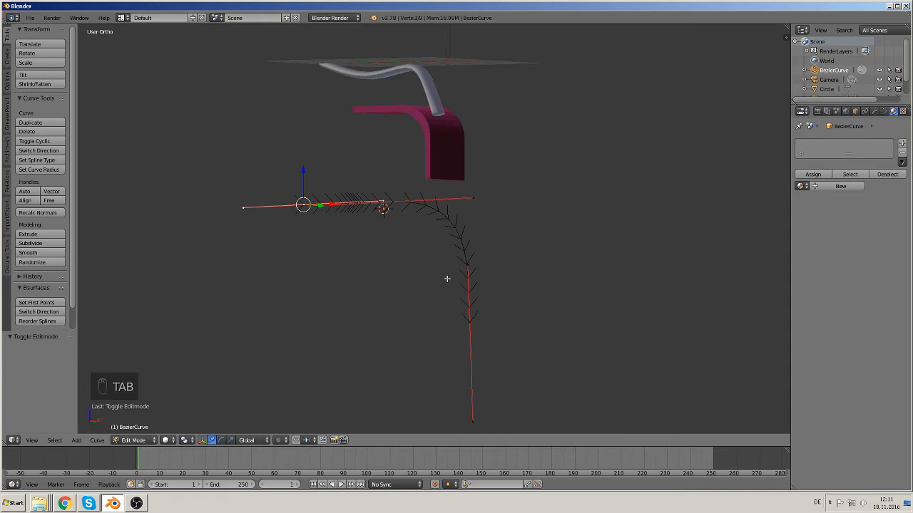
key("Tab")
middle_click_drag(446, 280, 483, 144)
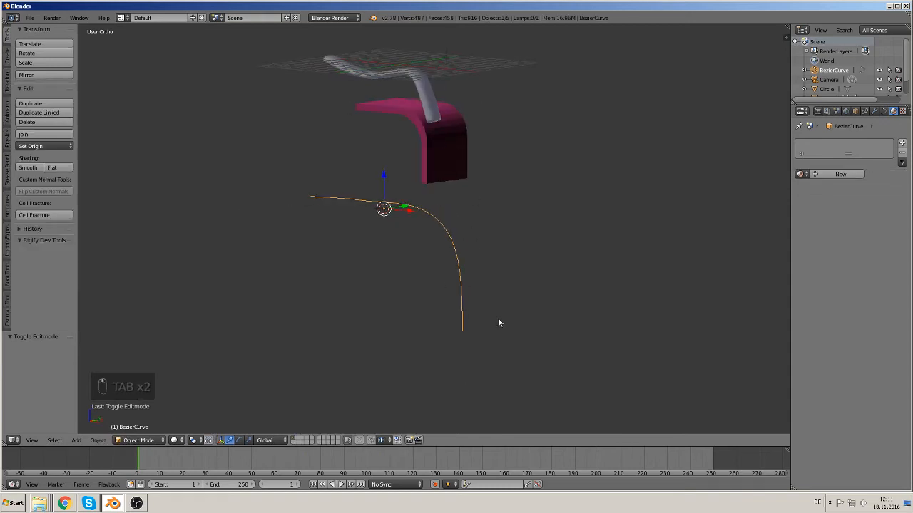
key("KP_1")
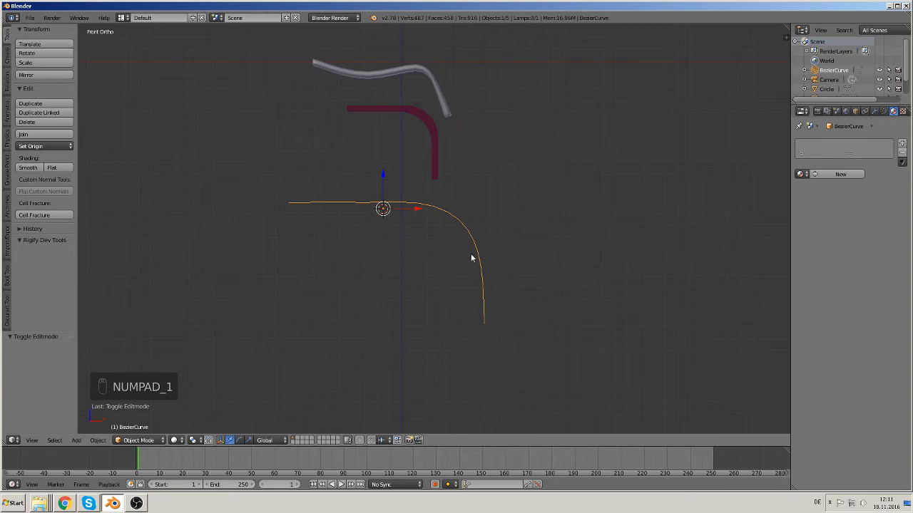
scroll(471, 258, "down", 2)
Step: Duplicate the curve and move the copy about 12.83 down along Z
key("shift+d")
right_click(423, 276)
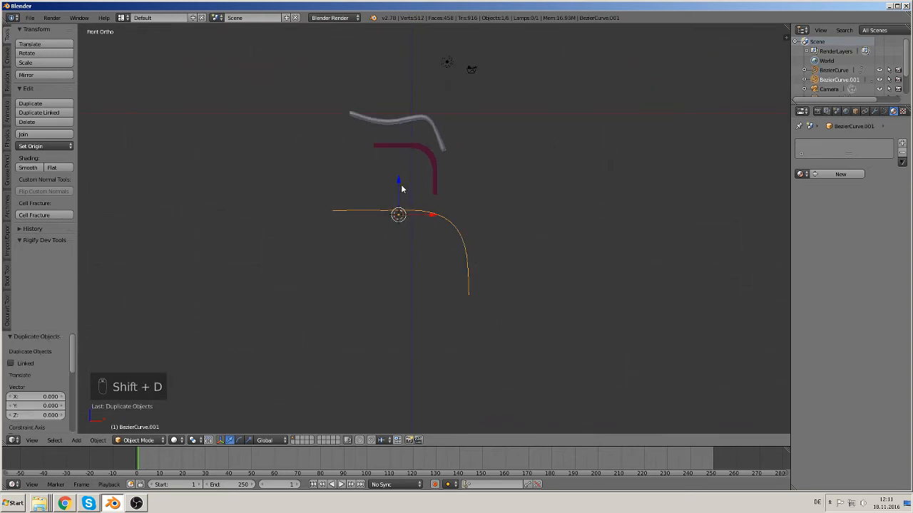
left_click_drag(401, 189, 415, 318)
Step: Convert the original curve into a mesh
right_click(447, 218)
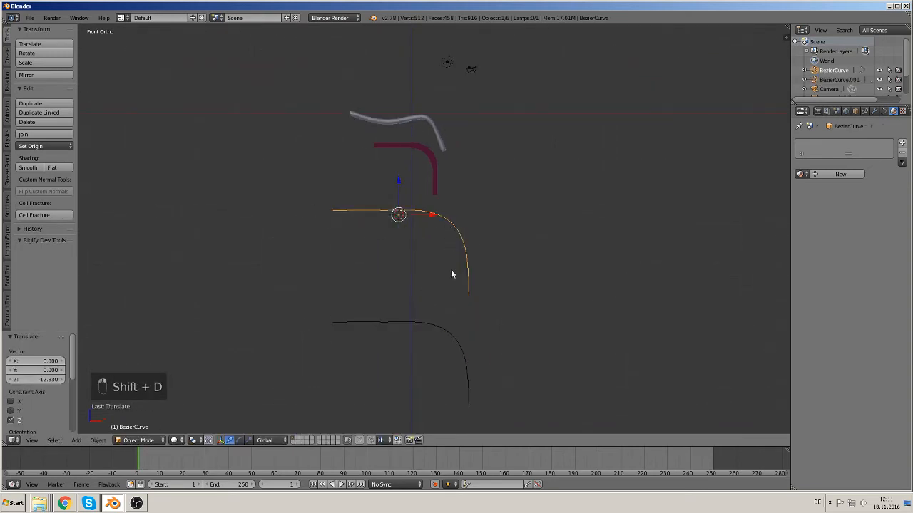
middle_click_drag(450, 269, 426, 266)
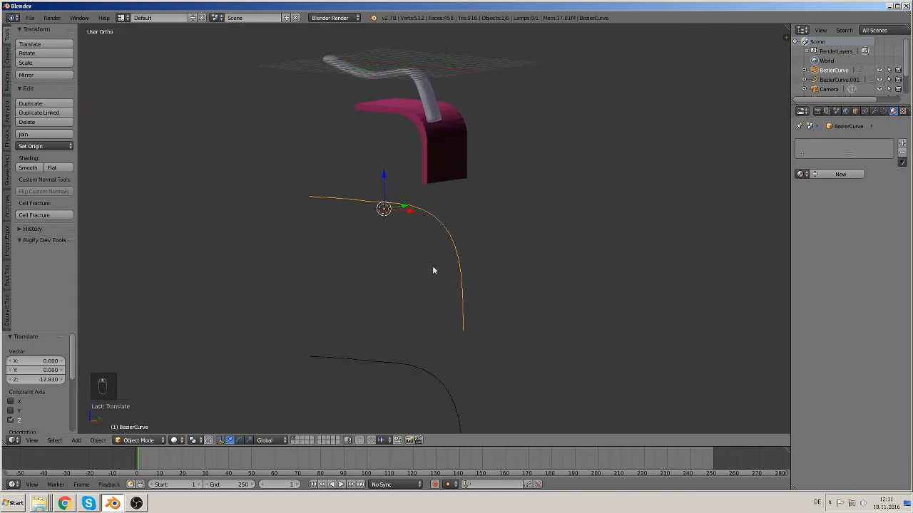
key("alt+c")
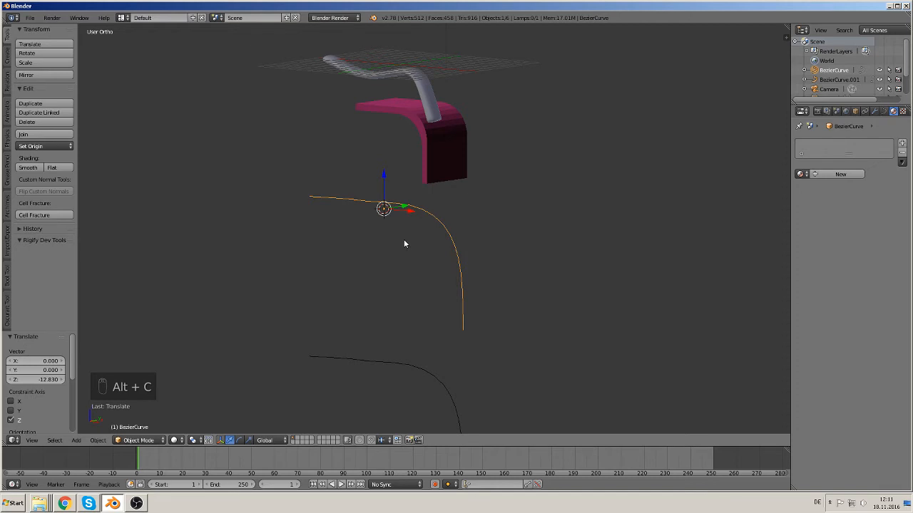
key("alt+c")
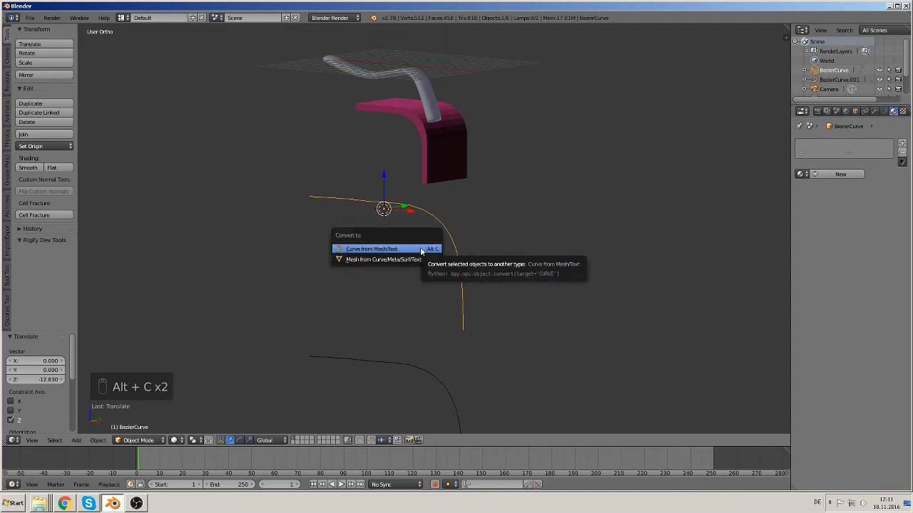
left_click(376, 259)
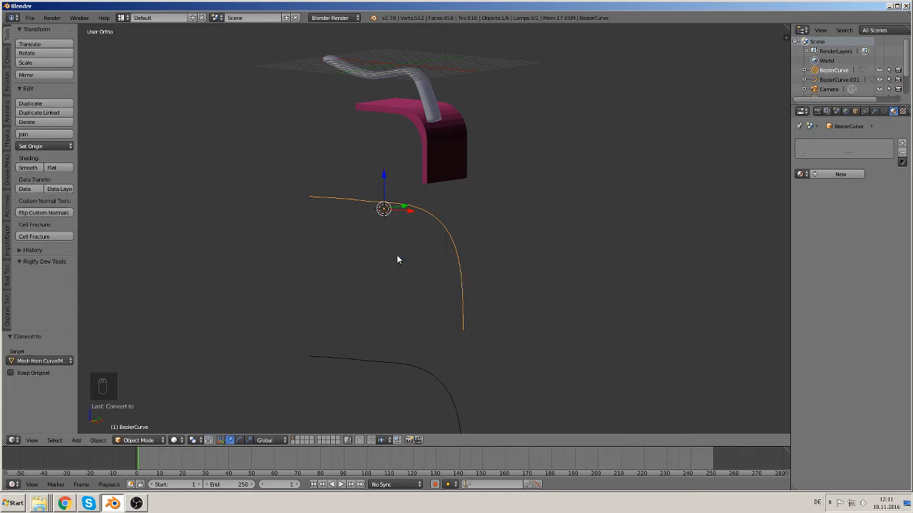
Step: Enter Edit Mode on the converted mesh, select all vertices and extrude them in place
key("Tab")
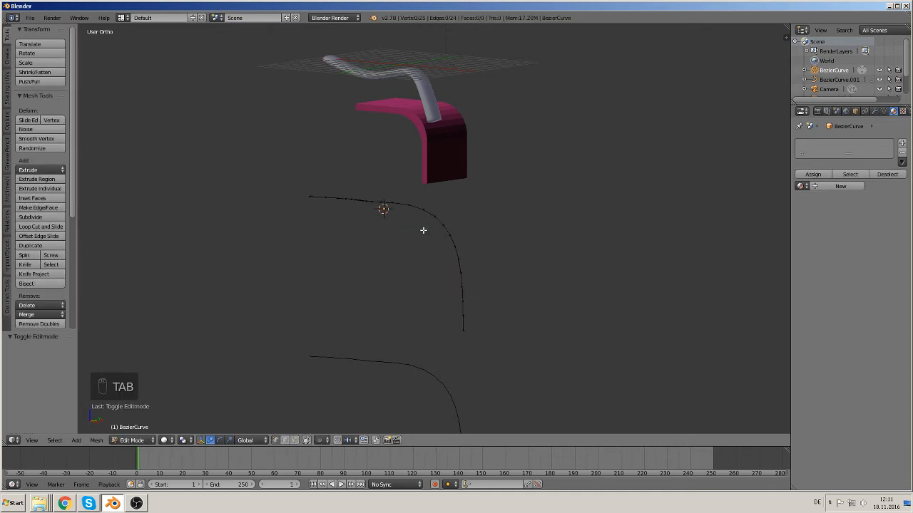
key("a")
key("a")
middle_click_drag(416, 240, 375, 274)
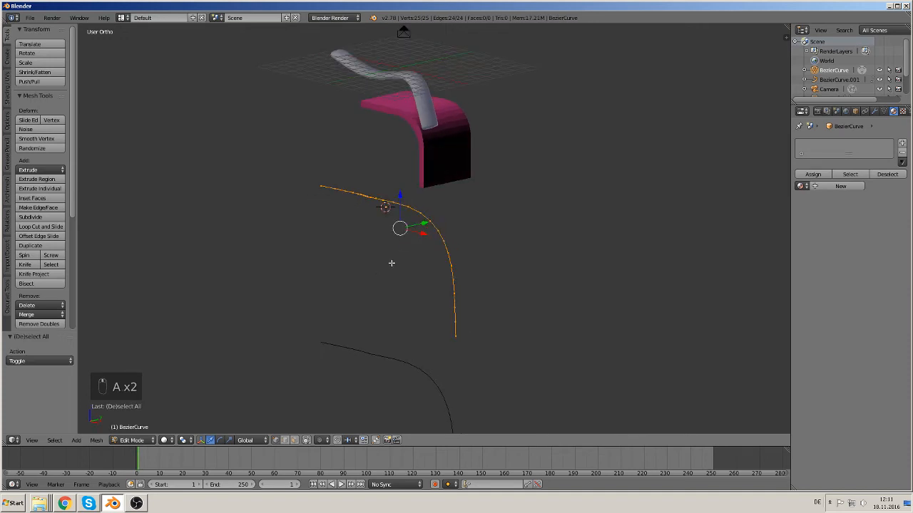
key("e")
right_click(391, 263)
Step: Extrude all the curve's vertices downward about 1.37 to form a flat strip
left_click_drag(427, 221, 498, 203)
middle_click_drag(409, 203, 474, 211)
key("a")
key("a")
key("KP_1")
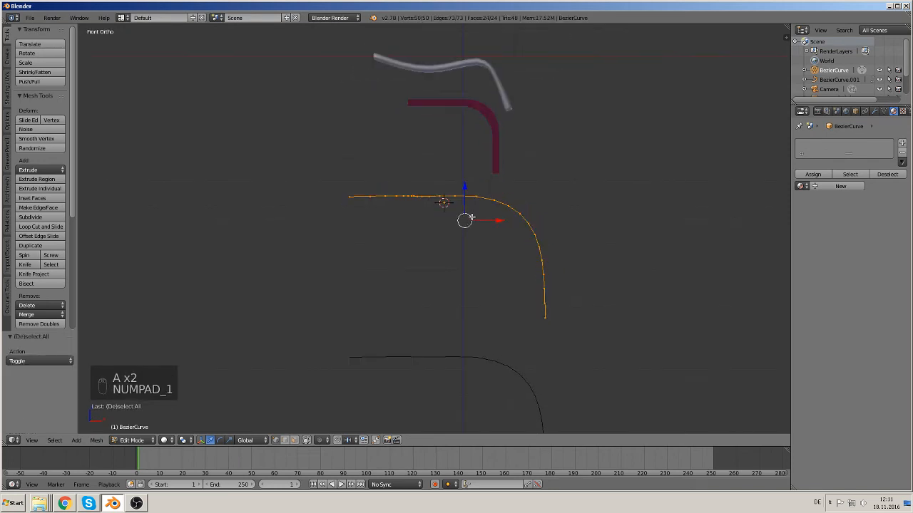
key("e")
right_click(499, 245)
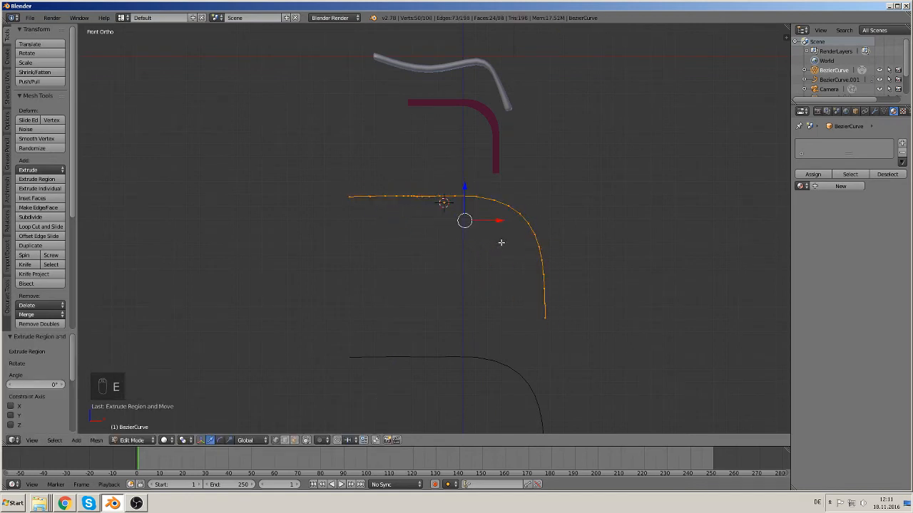
key("e")
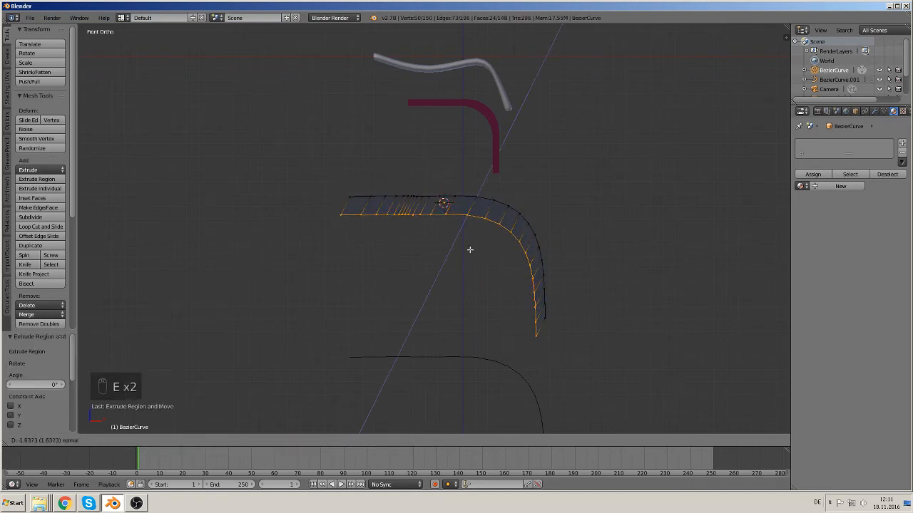
left_click(471, 249)
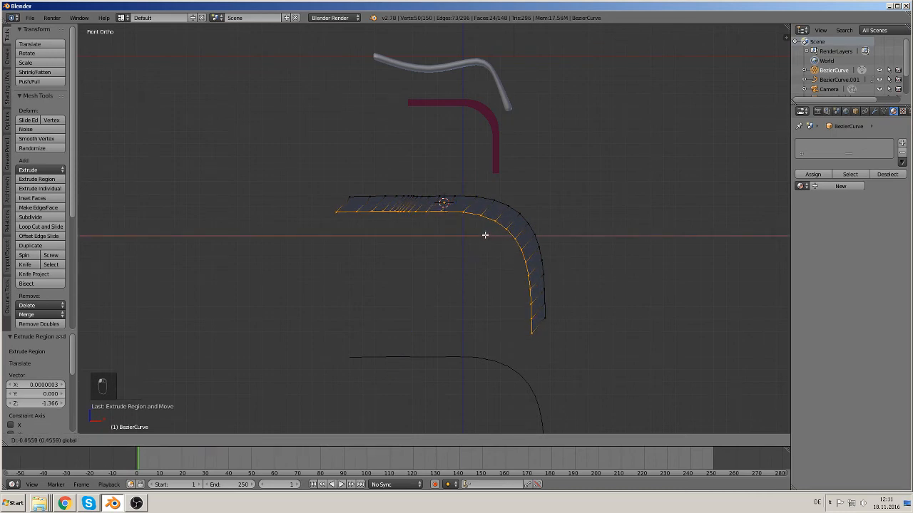
left_click(485, 236)
Step: Select the strip's left end vertices and scale them to 0 along X
key("a")
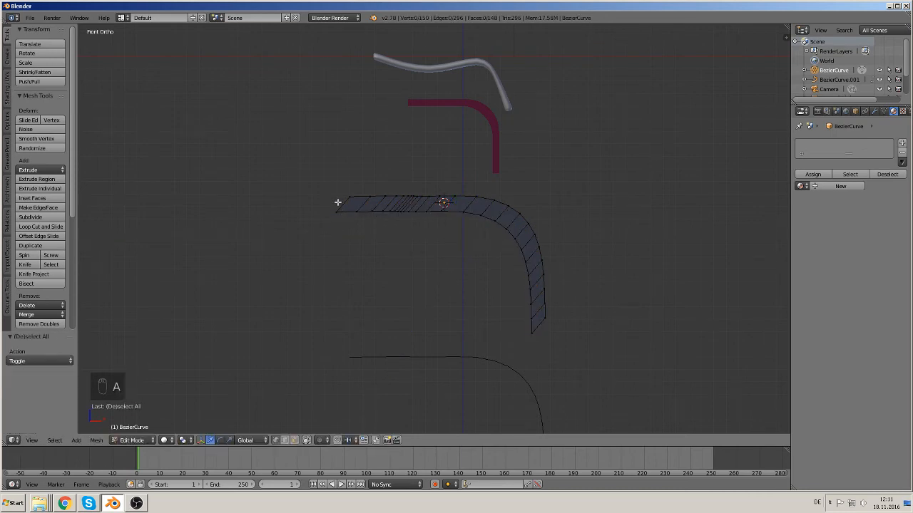
key("c")
left_click_drag(343, 194, 318, 218)
right_click(332, 205)
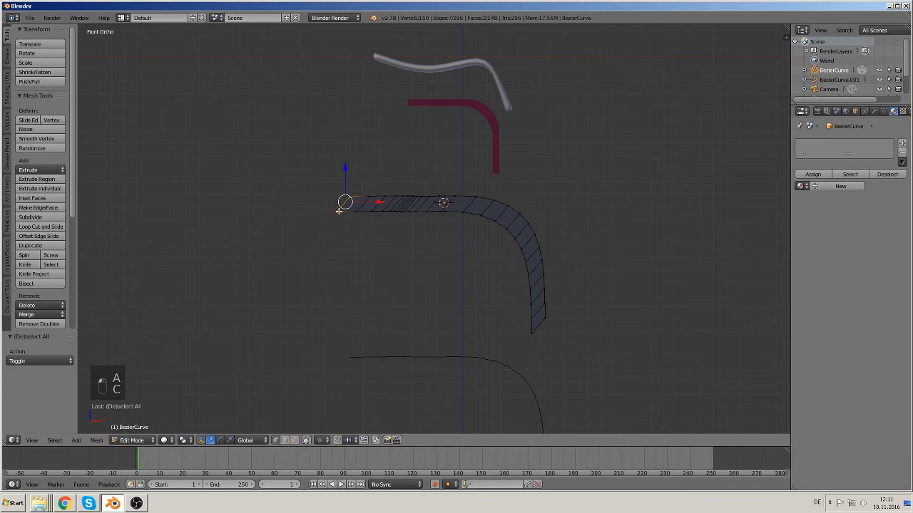
key("s")
key("x")
key("0")
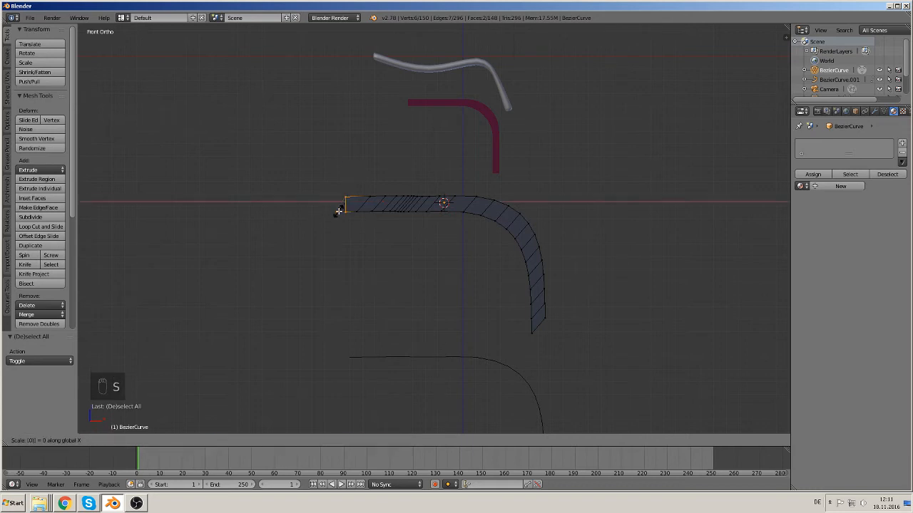
key("Return")
Step: Select the strip's bottom end vertices and scale them to 0 along Z
key("a")
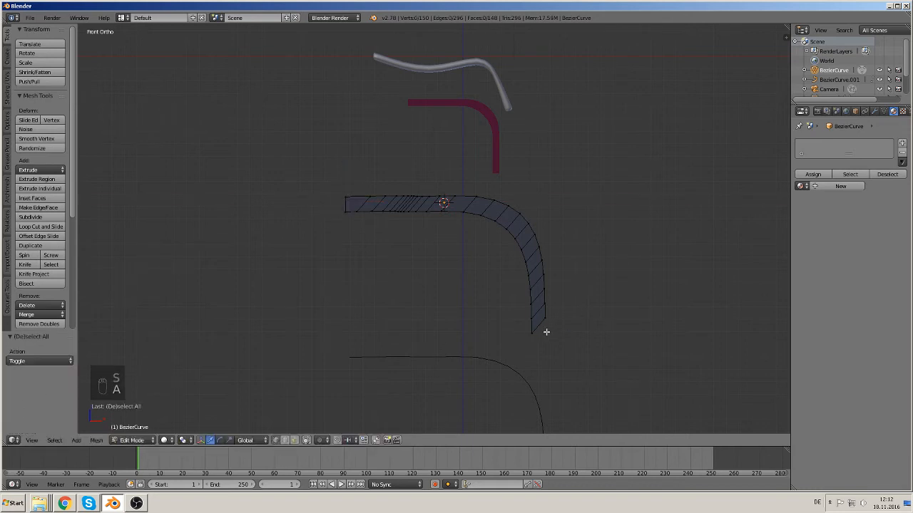
key("c")
left_click(548, 324)
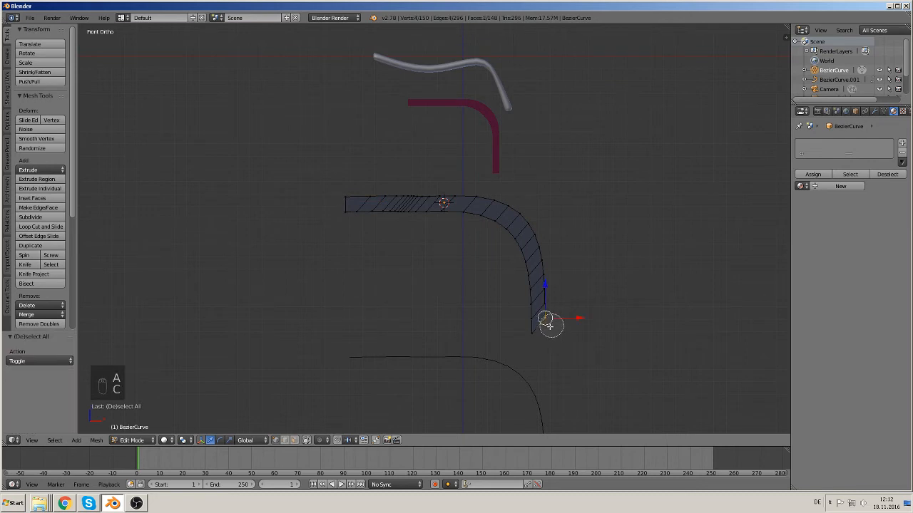
right_click(525, 342)
key("s")
key("z")
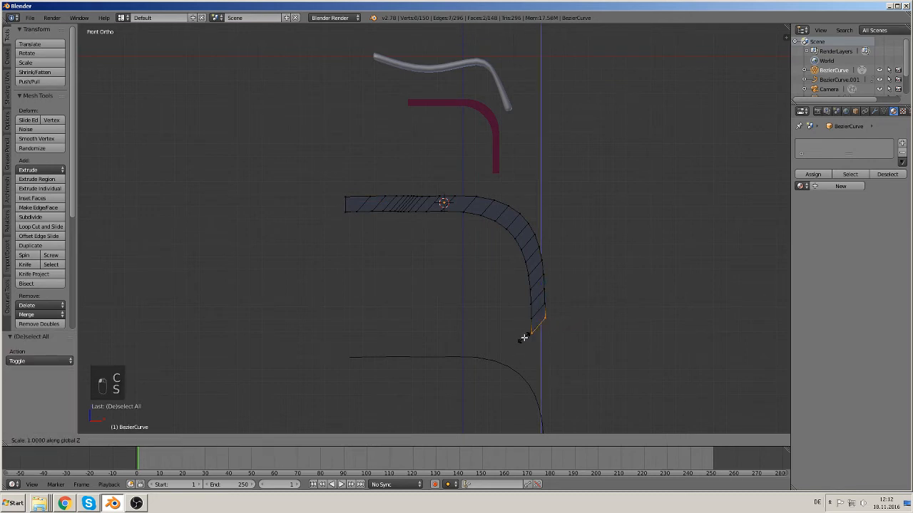
key("0")
left_click(471, 306)
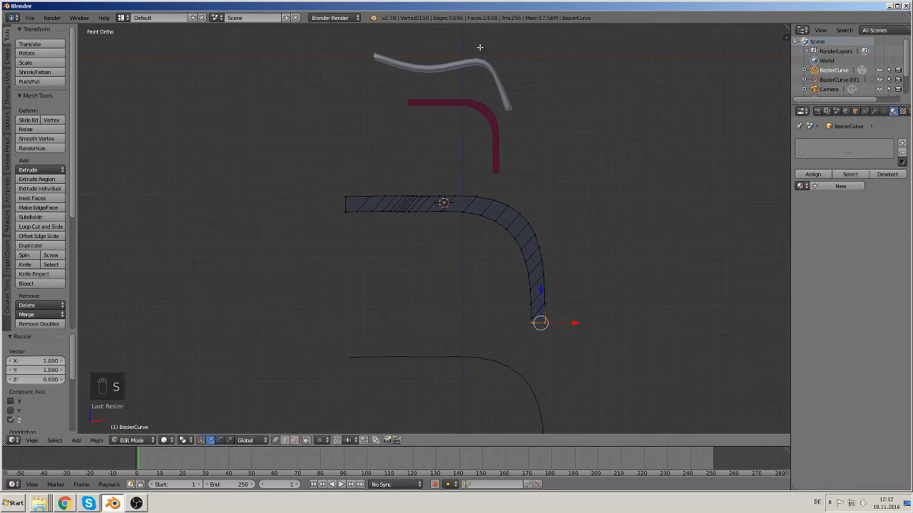
Step: Return to Object Mode and shade the bent strip smooth
key("Tab")
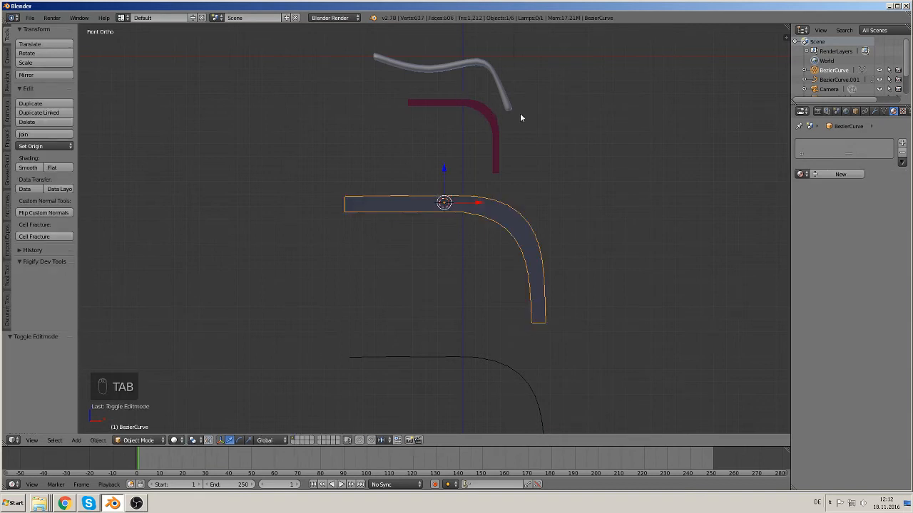
middle_click_drag(432, 285, 501, 238)
left_click(28, 168)
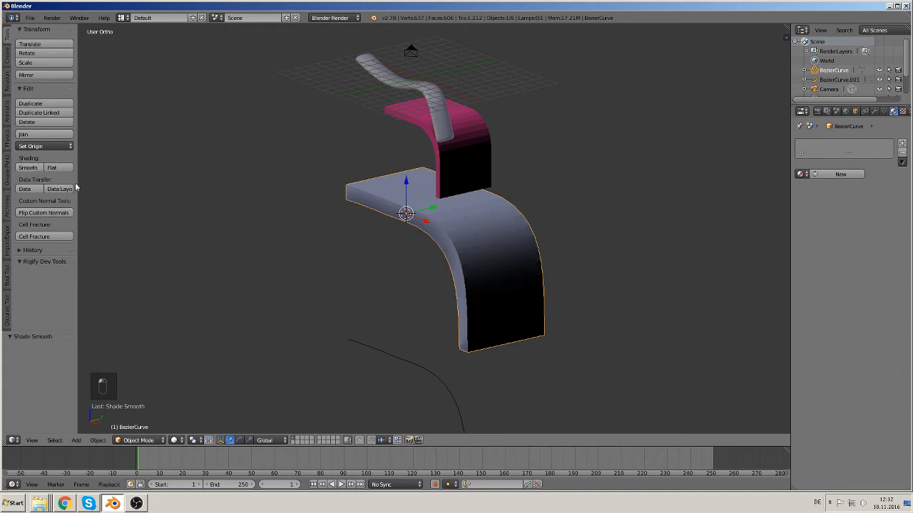
Step: Select the lower Bezier curve and give it a bevel depth of about 0.088
middle_click_drag(495, 252, 516, 266)
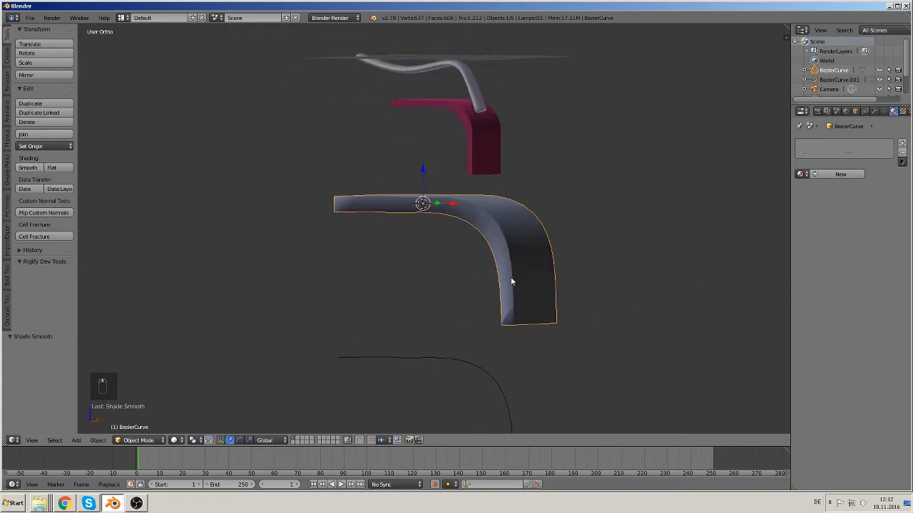
scroll(570, 294, "down", 2)
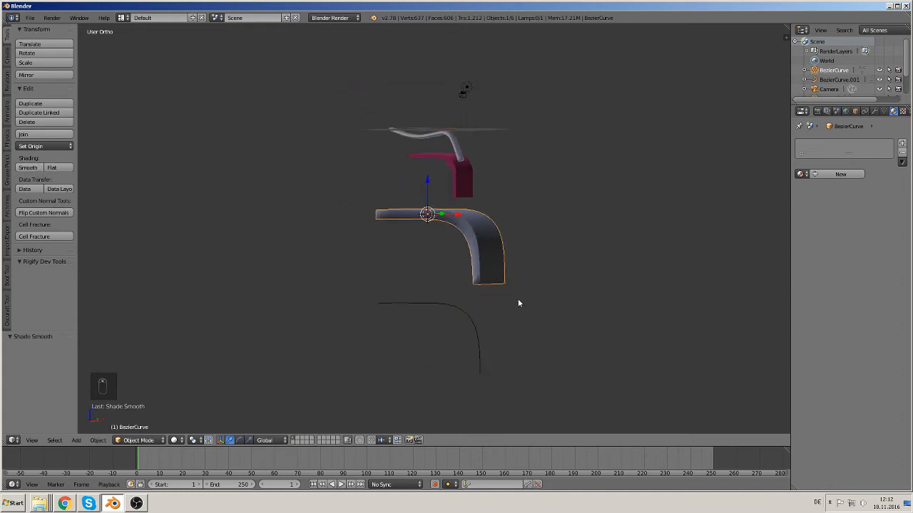
right_click(468, 316)
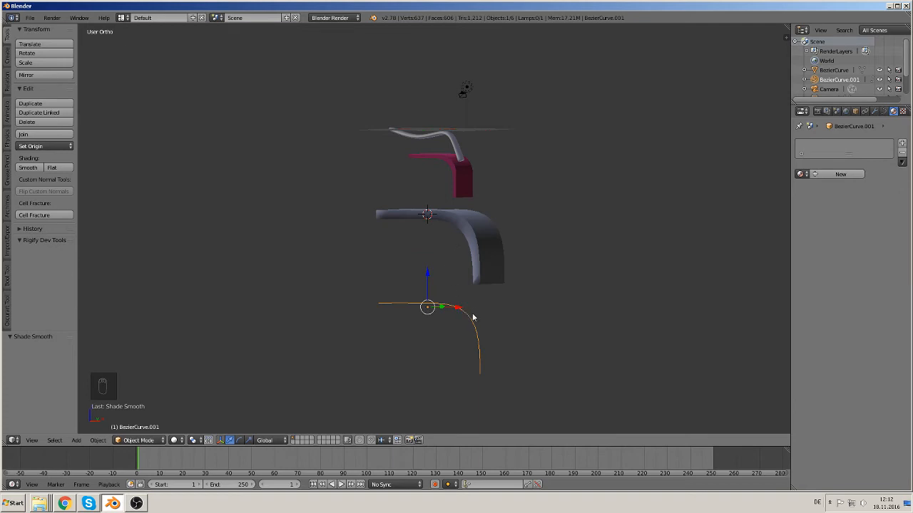
scroll(460, 328, "up", 4)
middle_click_drag(478, 308, 417, 164, "shift")
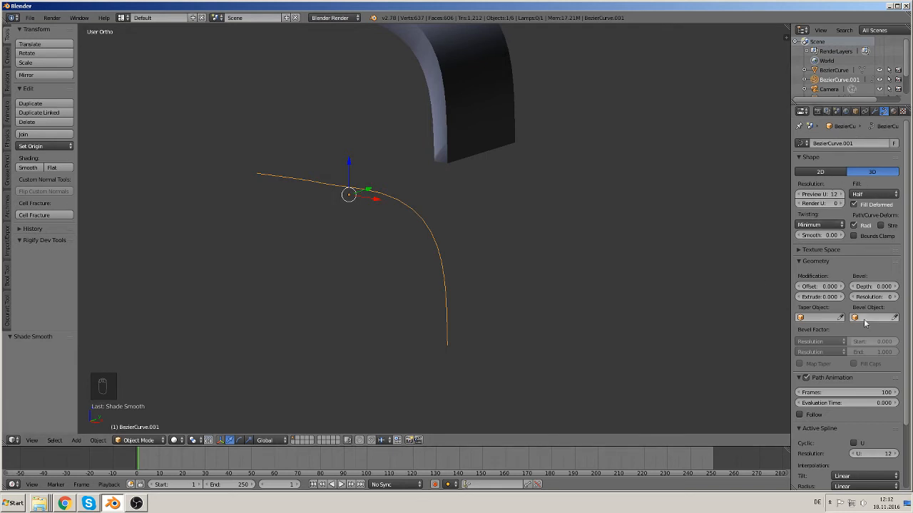
left_click_drag(876, 286, 907, 286)
Step: Set the curve's fill mode to Full
middle_click_drag(489, 248, 376, 240)
scroll(376, 240, "up", 3)
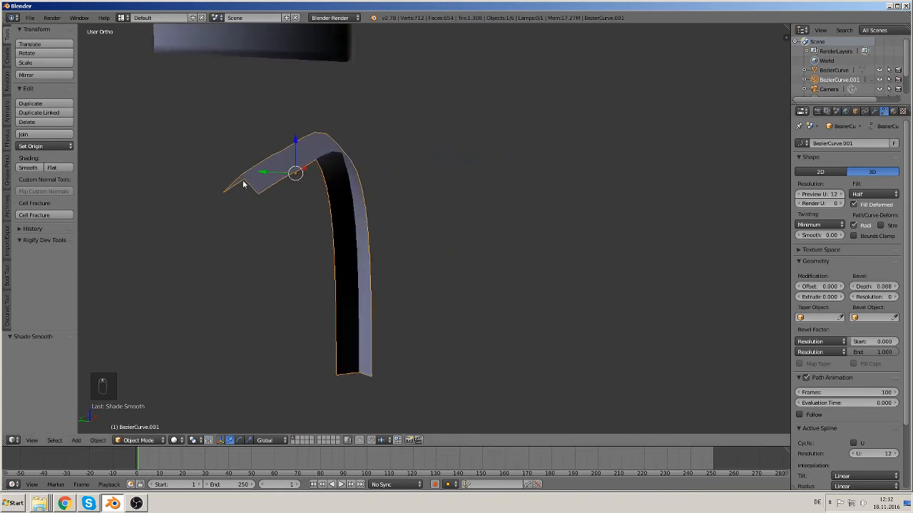
left_click(874, 196)
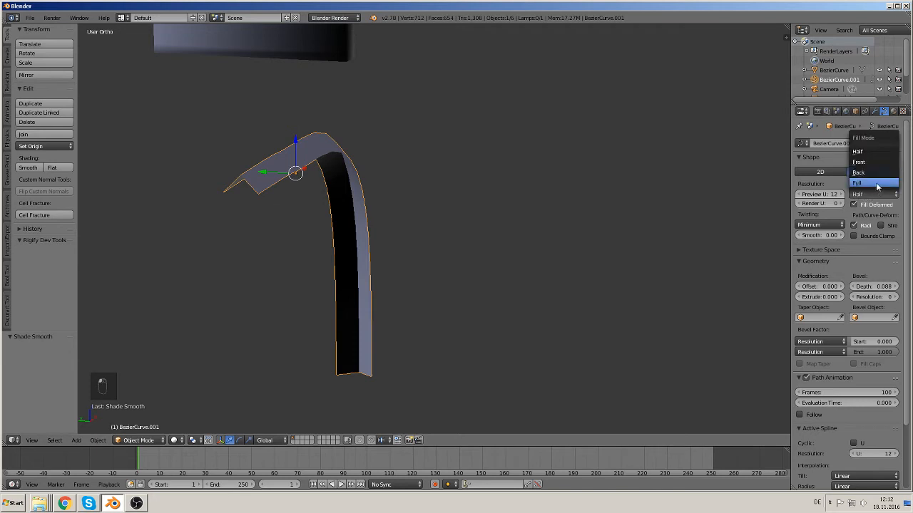
left_click(877, 184)
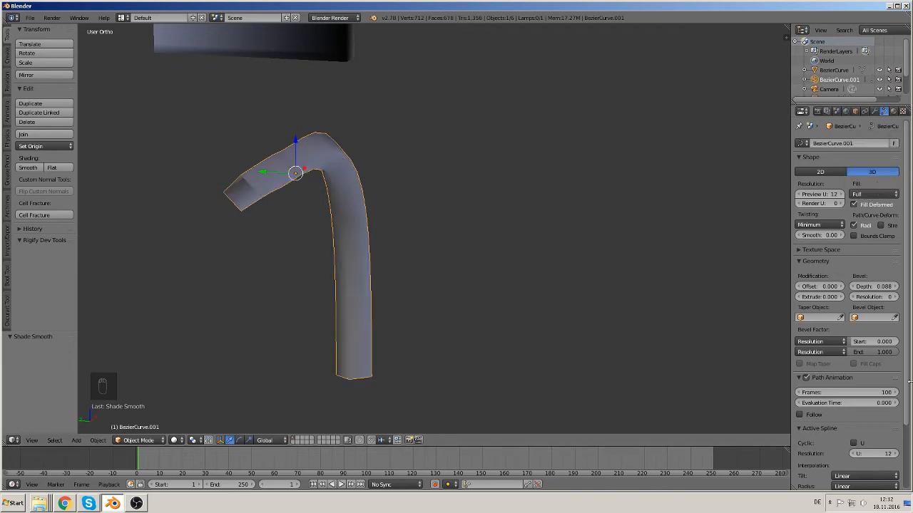
Step: Set the curve's bevel extrude to about 0.234
left_click_drag(820, 297, 845, 298)
middle_click_drag(502, 261, 386, 280)
Step: Inspect the curve's control points in Edit Mode and view the models from the front
key("Tab")
key("a")
key("a")
scroll(410, 299, "down", 3)
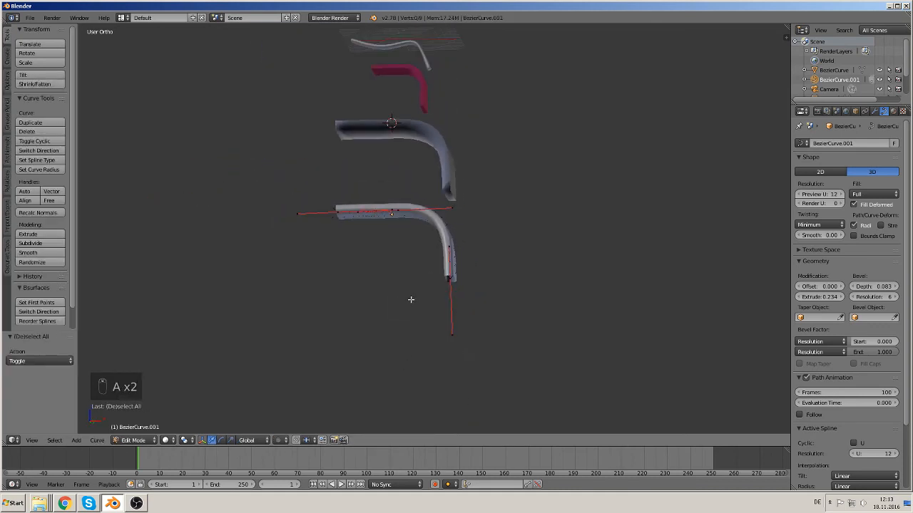
key("Tab")
key("KP_Decimal")
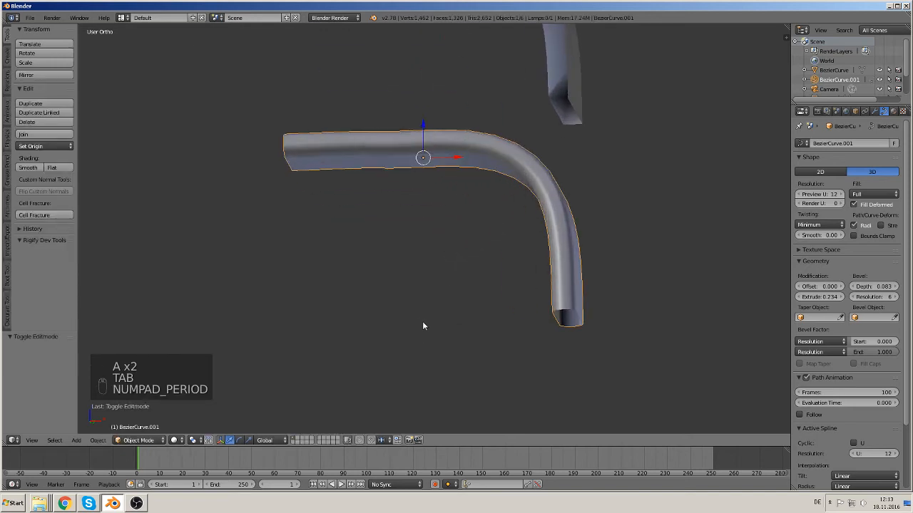
key("KP_1")
scroll(443, 333, "down", 5)
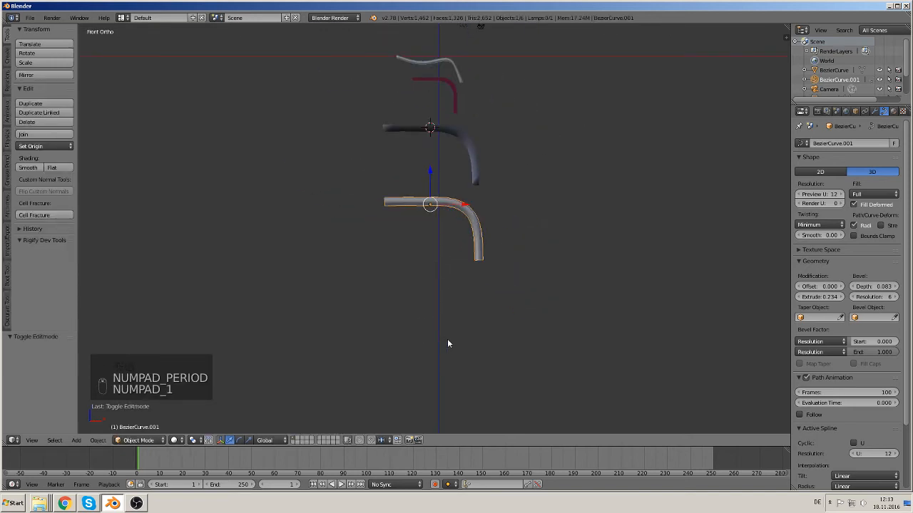
Step: Select the top bent rod and move it up about 5.39 along Z
right_click(403, 205)
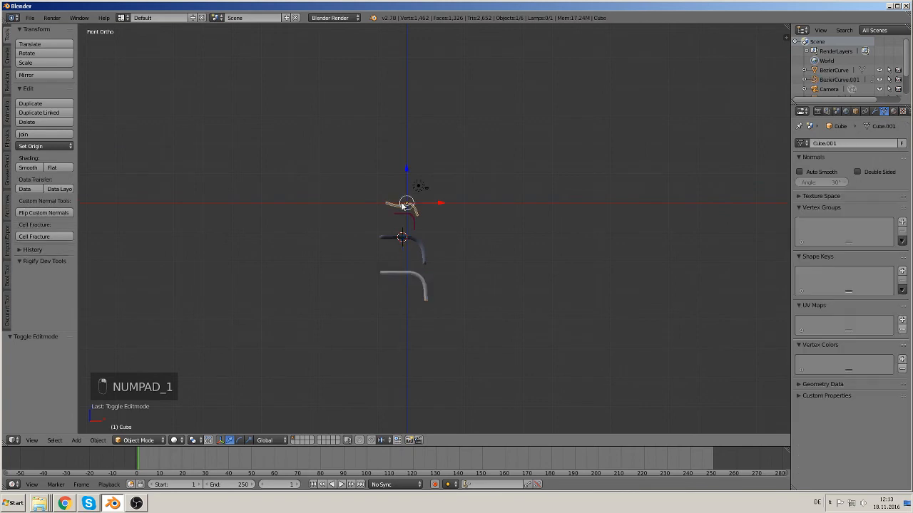
left_click_drag(406, 171, 405, 156)
Step: Select the circle object and move it about -3.27 along X
right_click(408, 217)
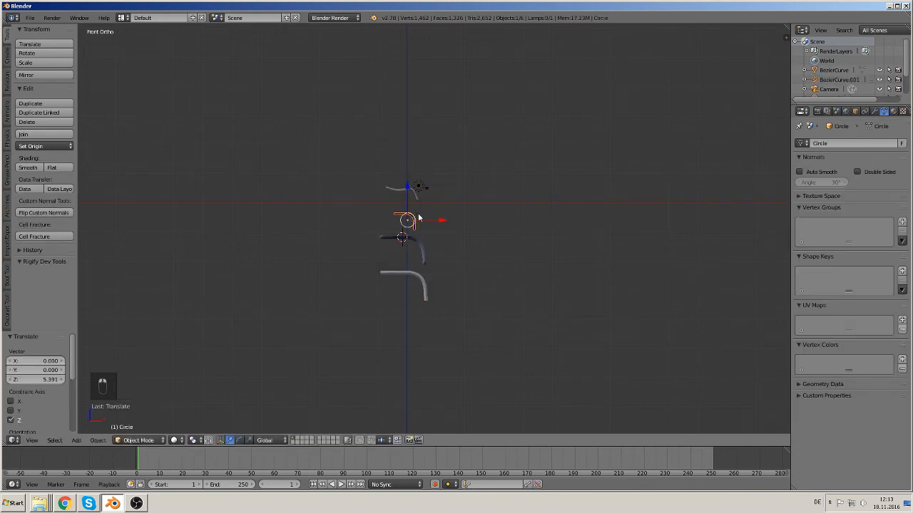
left_click(409, 202)
left_click_drag(438, 219, 430, 218)
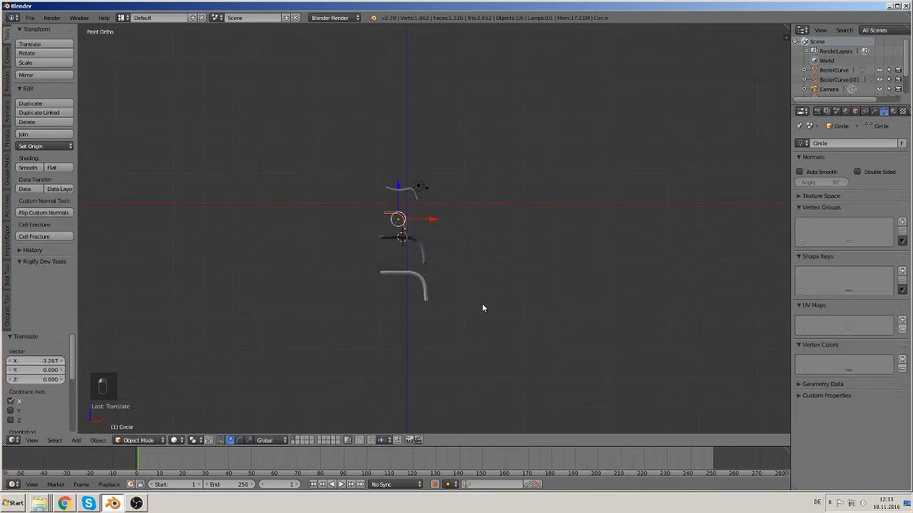
Step: Deselect everything and add a plane mesh below the bent tube
scroll(482, 304, "up", 4)
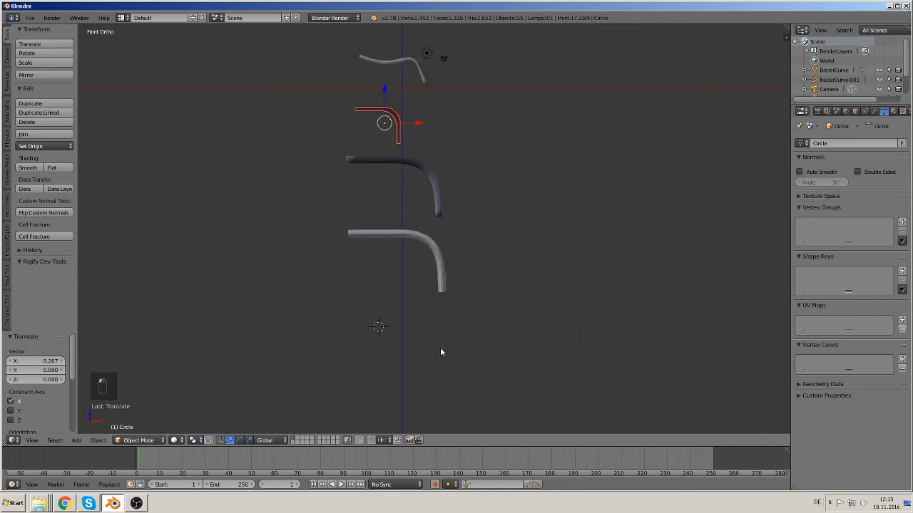
middle_click_drag(441, 351, 518, 310, "shift")
key("a")
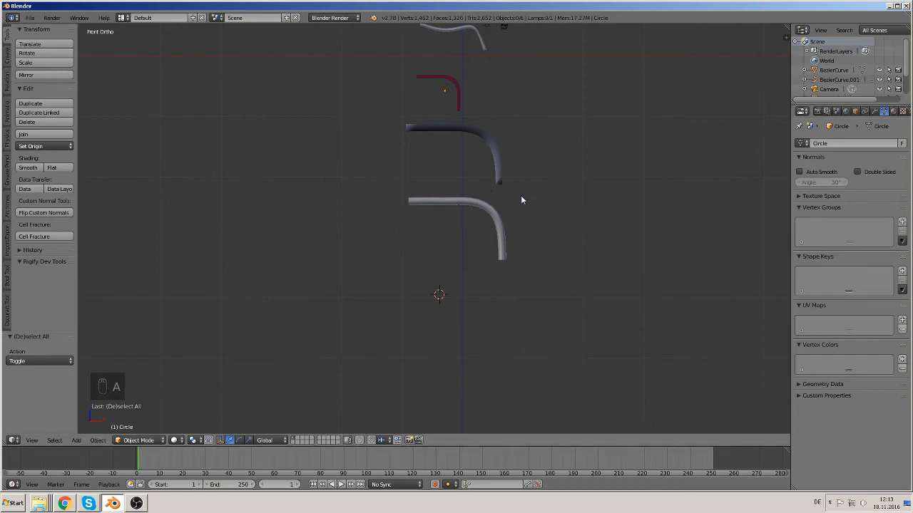
scroll(502, 308, "up", 4)
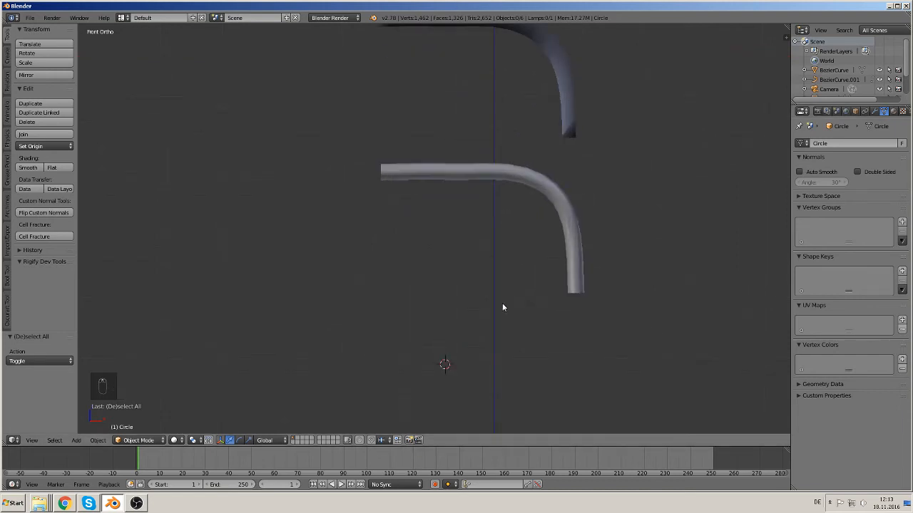
left_click(77, 440)
mouse_move(86, 430)
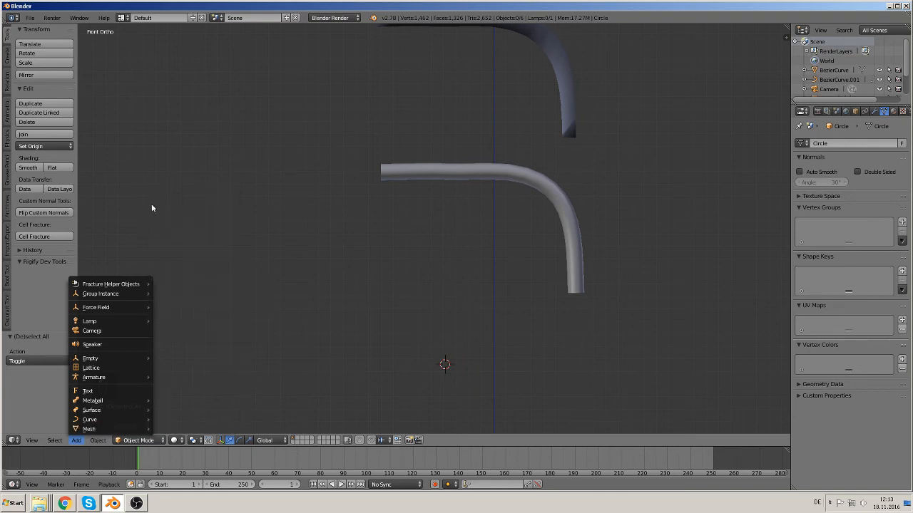
left_click(97, 385)
left_click(77, 441)
mouse_move(100, 377)
mouse_move(123, 431)
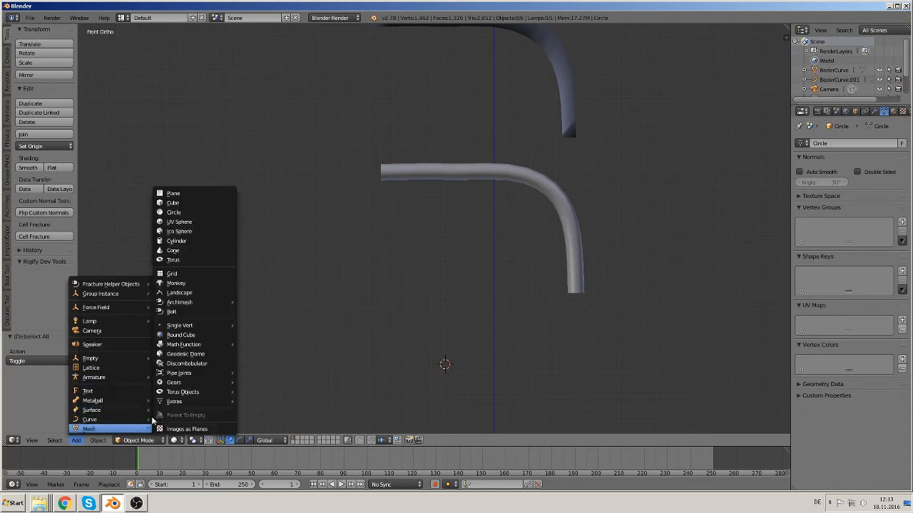
left_click(199, 193)
Step: Scale the plane uniformly by about 8.03
scroll(600, 369, "up", 2)
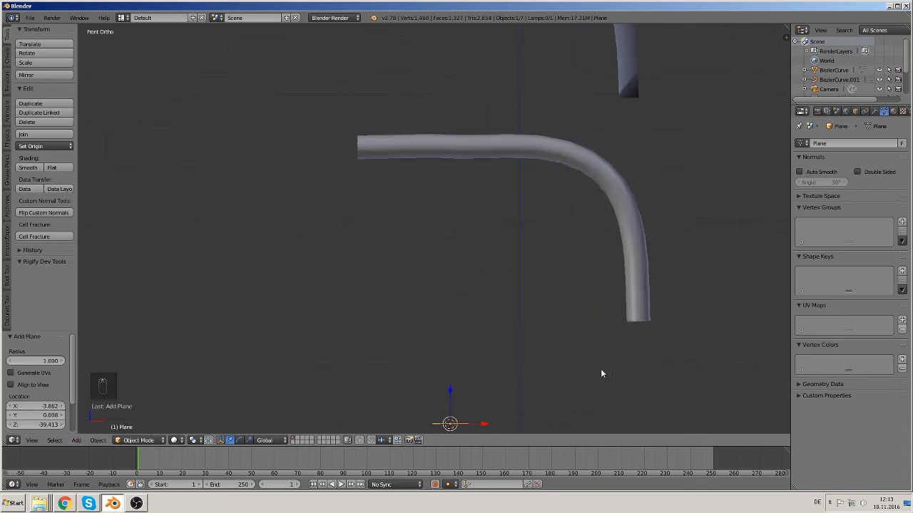
scroll(570, 382, "down", 2)
key("s")
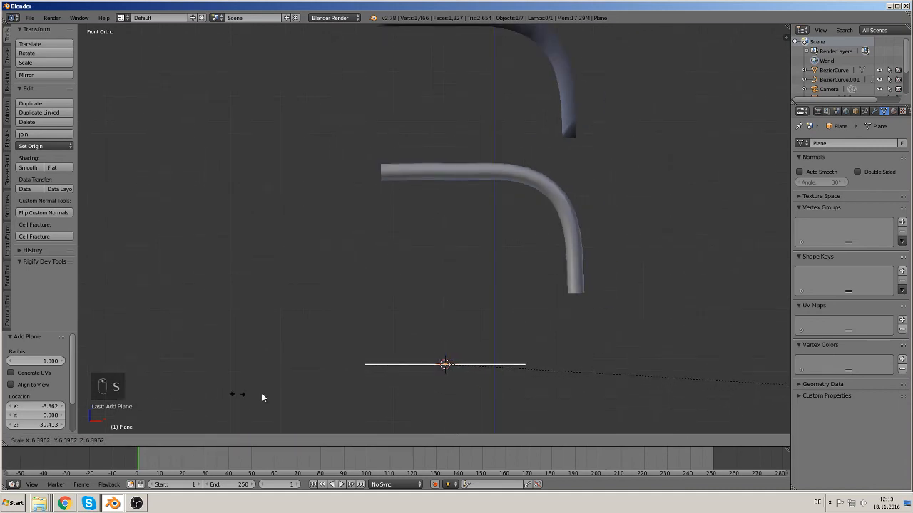
left_click(359, 380)
middle_click_drag(576, 344, 467, 184, "shift")
scroll(452, 203, "up", 1)
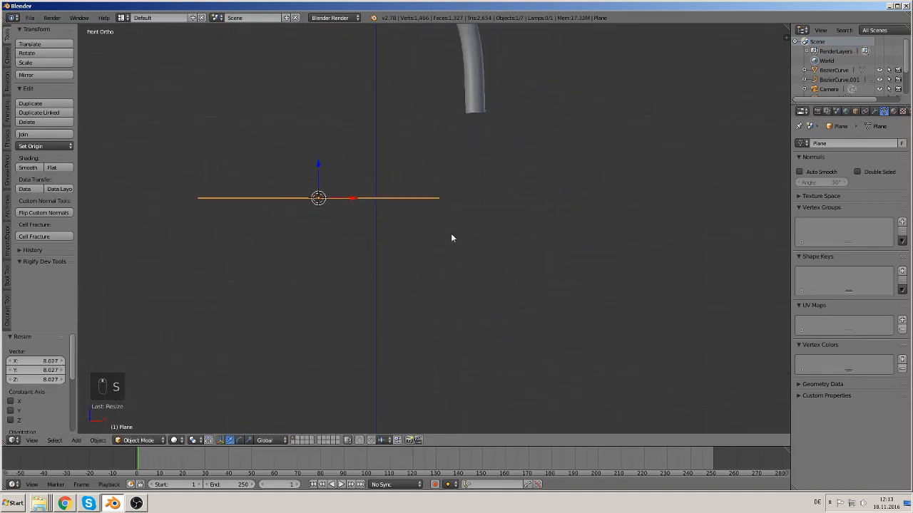
middle_click_drag(451, 235, 438, 249)
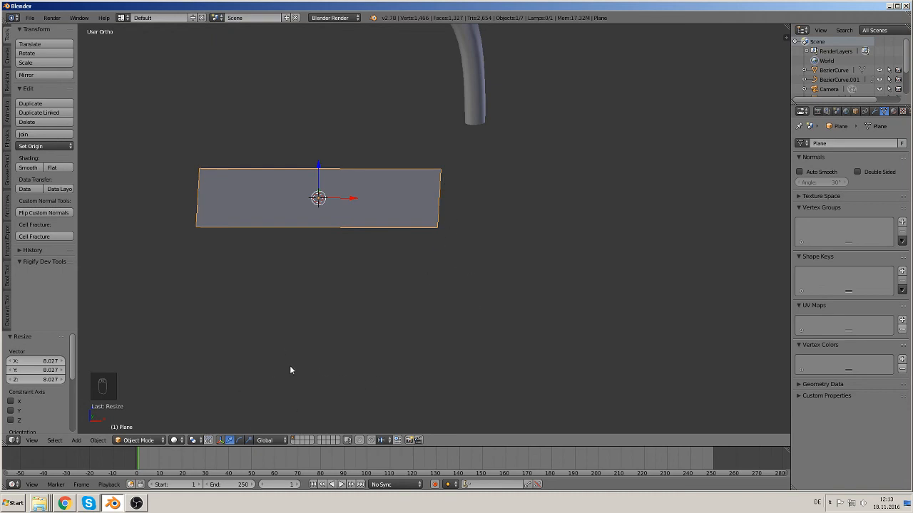
Step: In Edit Mode, select the plane's right edge and extrude it down about 10.2 along Z
key("Tab")
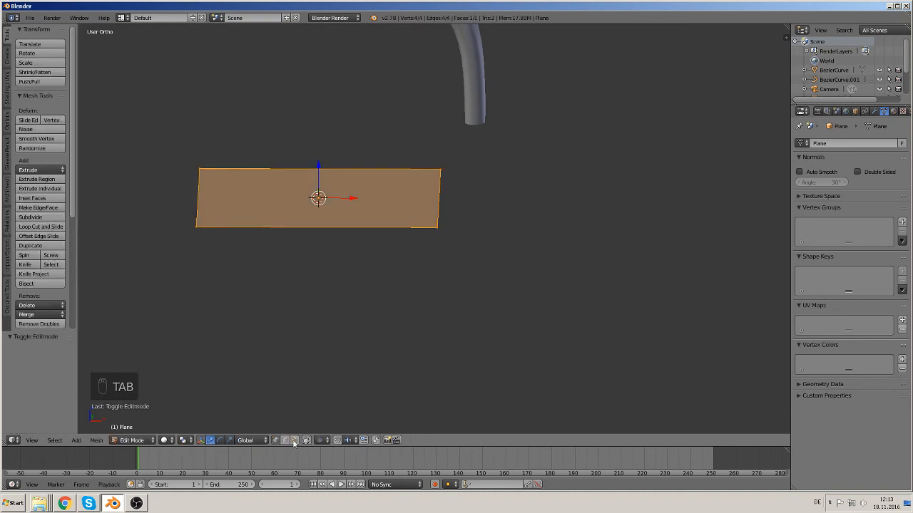
right_click(444, 191)
middle_click_drag(476, 283, 464, 264)
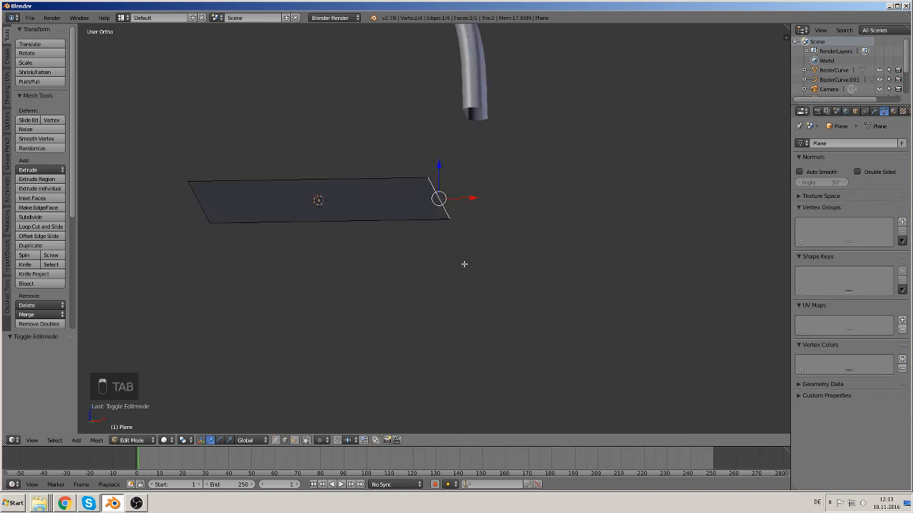
middle_click_drag(468, 298, 470, 323)
key("e")
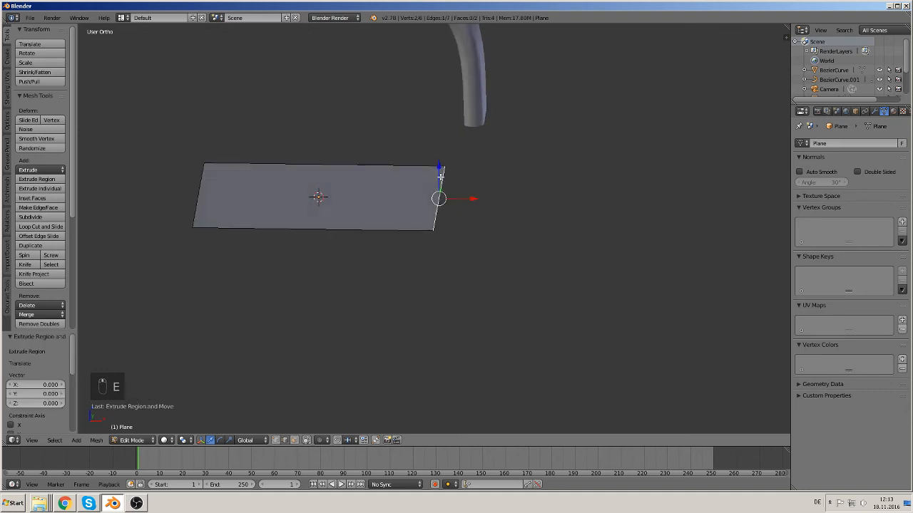
left_click(459, 313)
middle_click_drag(443, 281, 443, 270)
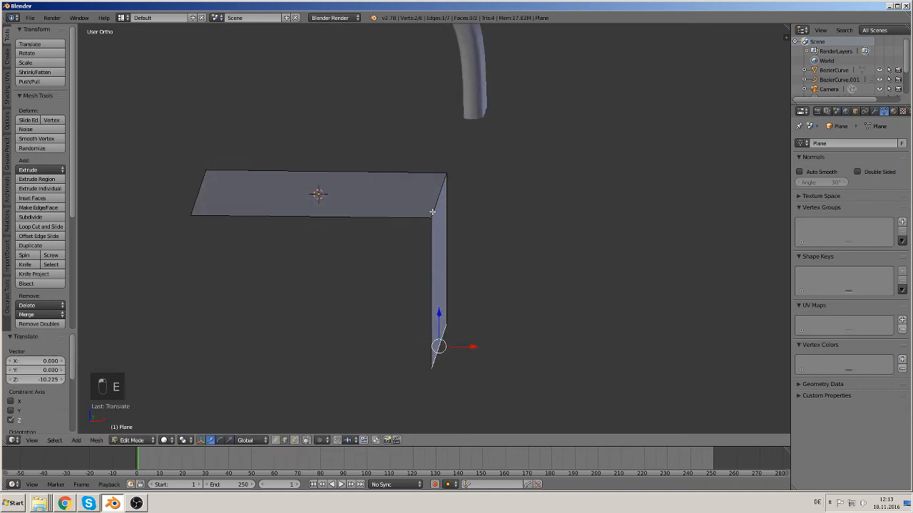
Step: Bevel the corner edge with 4 segments and an amount of about 0.666
right_click(431, 207)
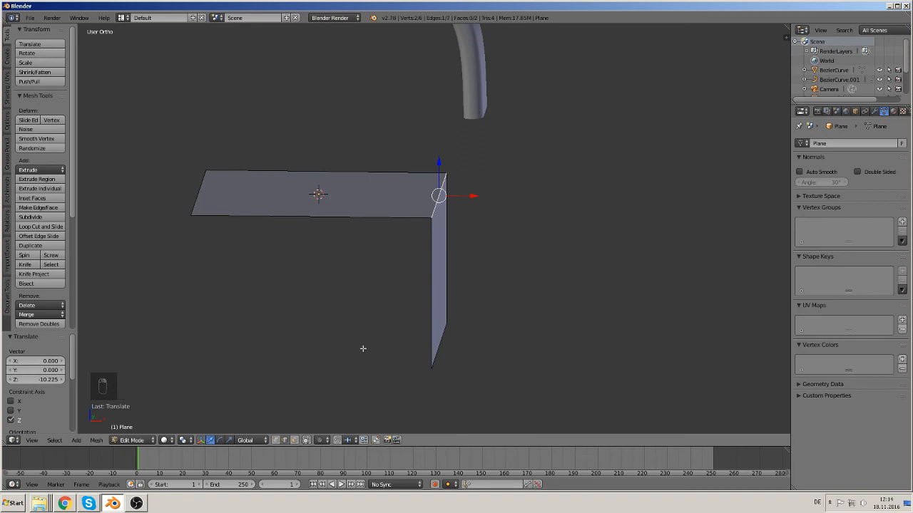
key("ctrl+b")
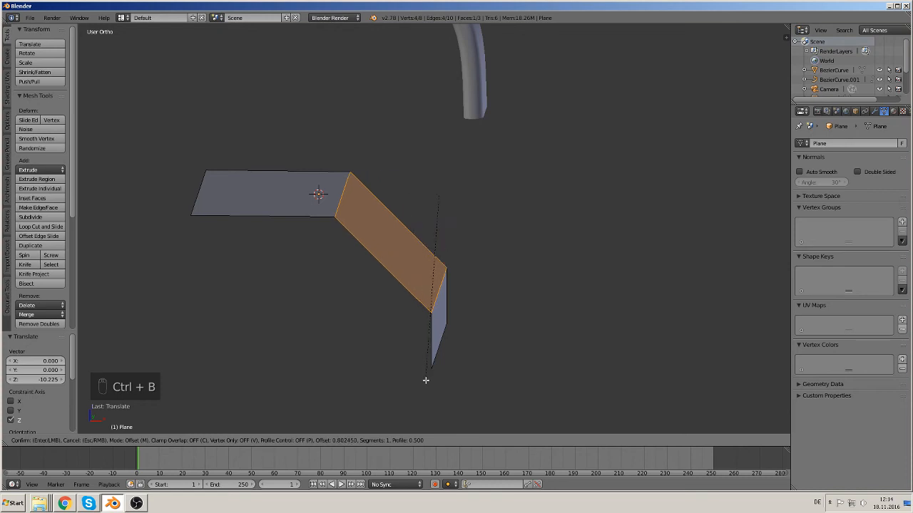
scroll(425, 380, "up", 3)
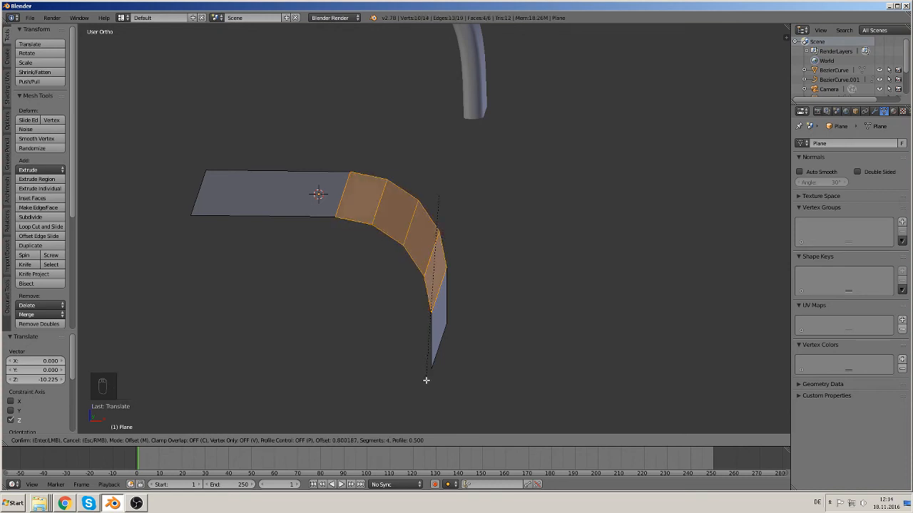
left_click(427, 378)
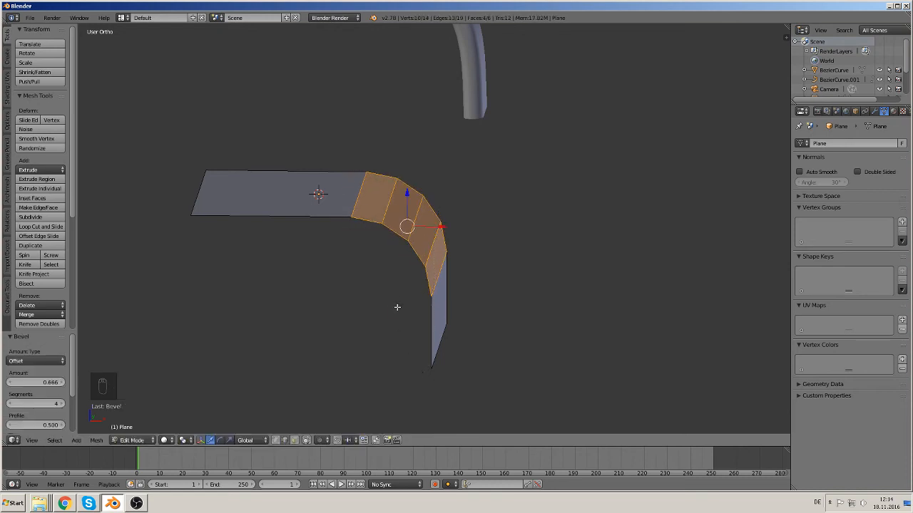
Step: In front view, extrude all edges of the bent profile and move the copy diagonally to give the strip its width
left_click_drag(397, 307, 410, 275)
key("KP_1")
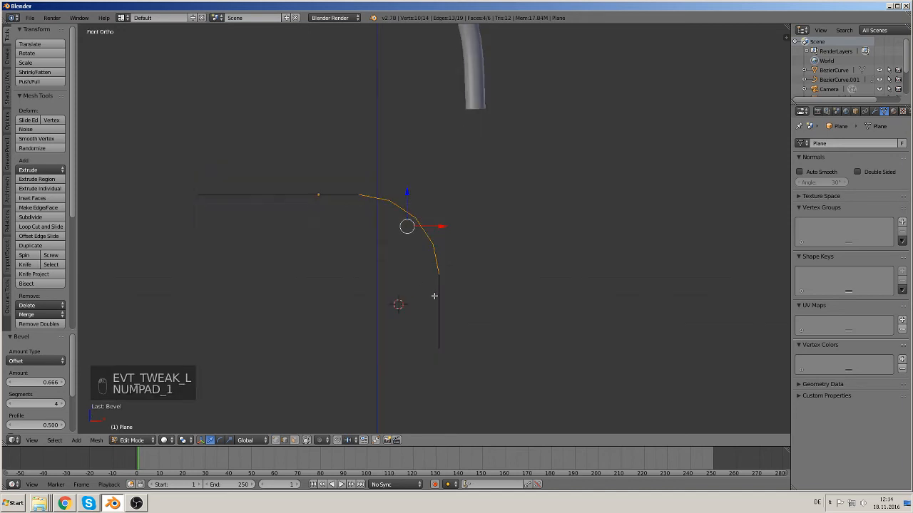
key("a")
key("a")
key("Tab")
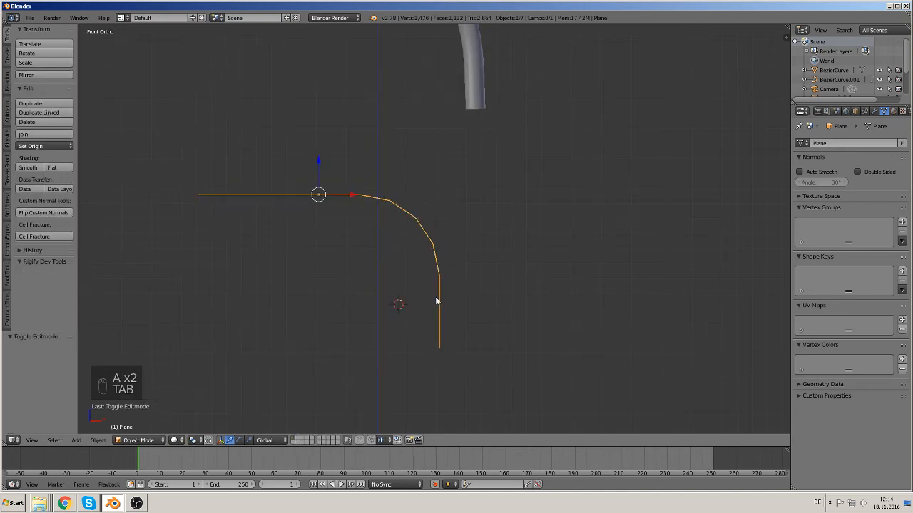
key("Tab")
key("a")
key("a")
key("a")
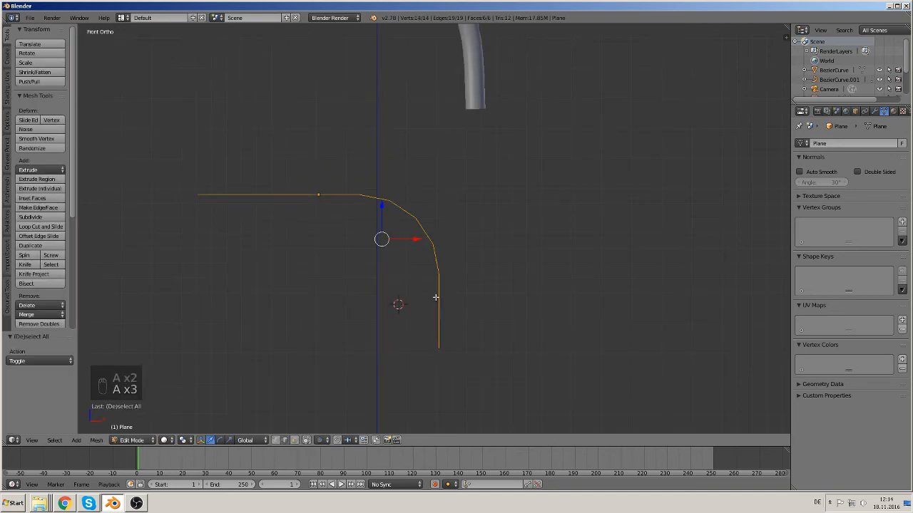
key("a")
key("a")
key("a")
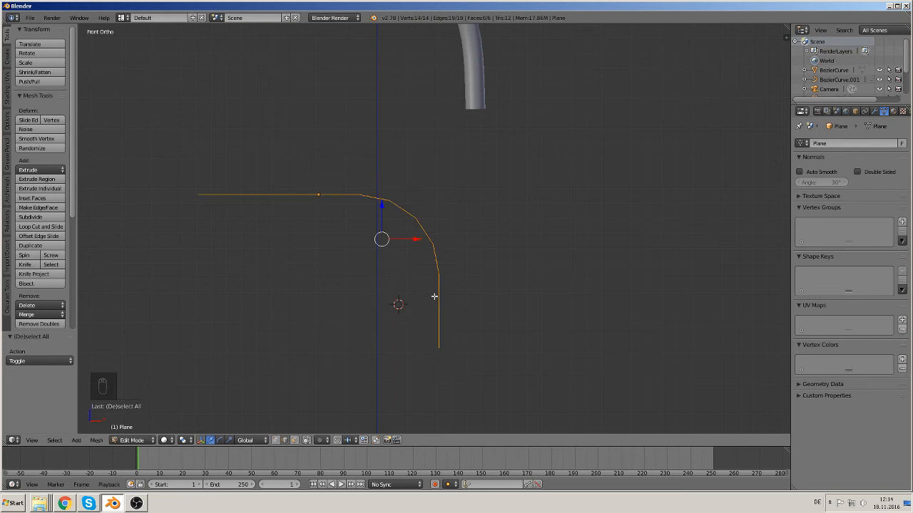
key("e")
right_click(435, 293)
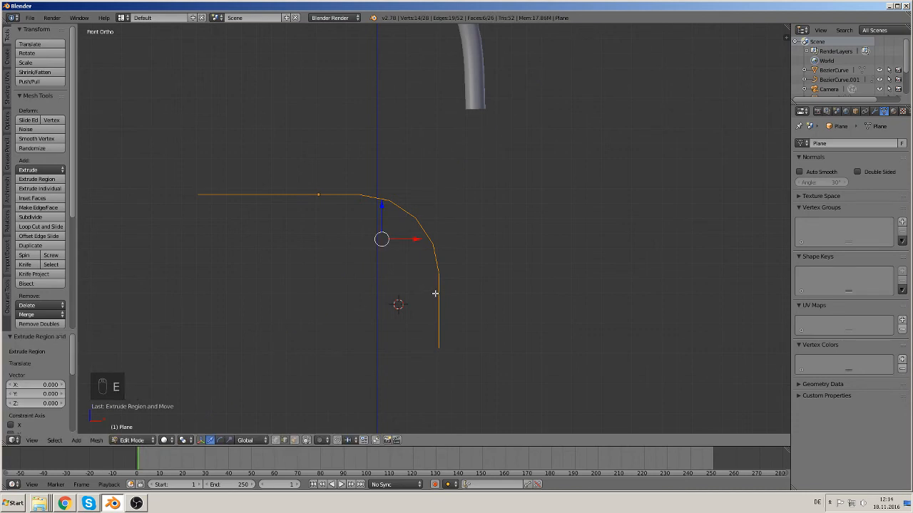
key("g")
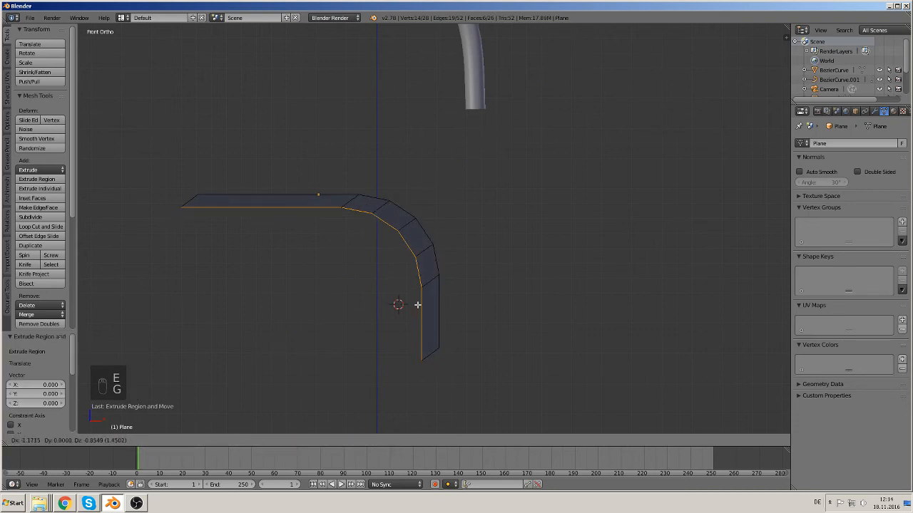
left_click(399, 302)
Step: Select the vertices at the strip's left end and scale them to 0 along X to flatten that end
key("a")
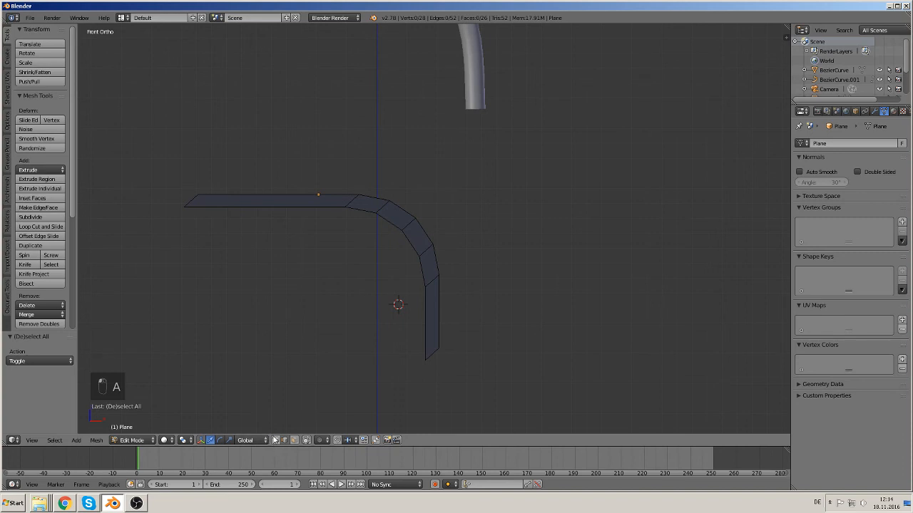
key("a")
key("c")
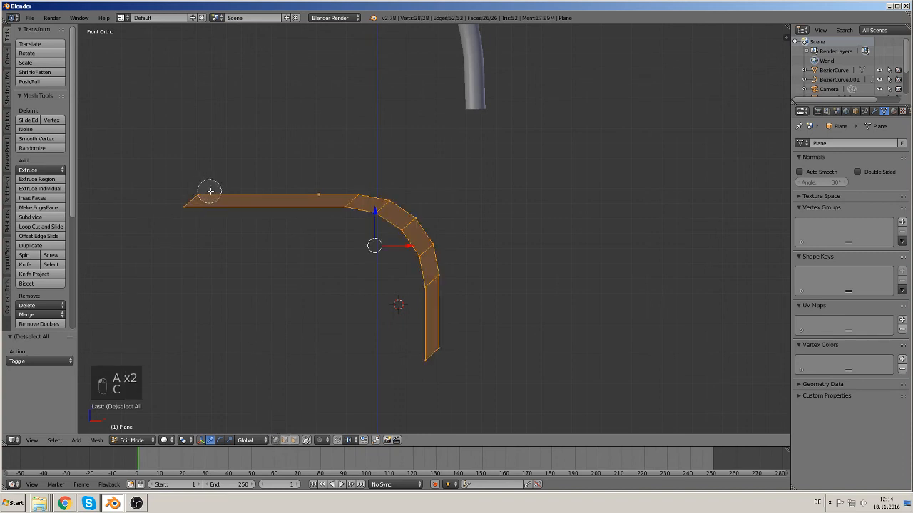
key("a")
key("c")
left_click(191, 199)
right_click(208, 236)
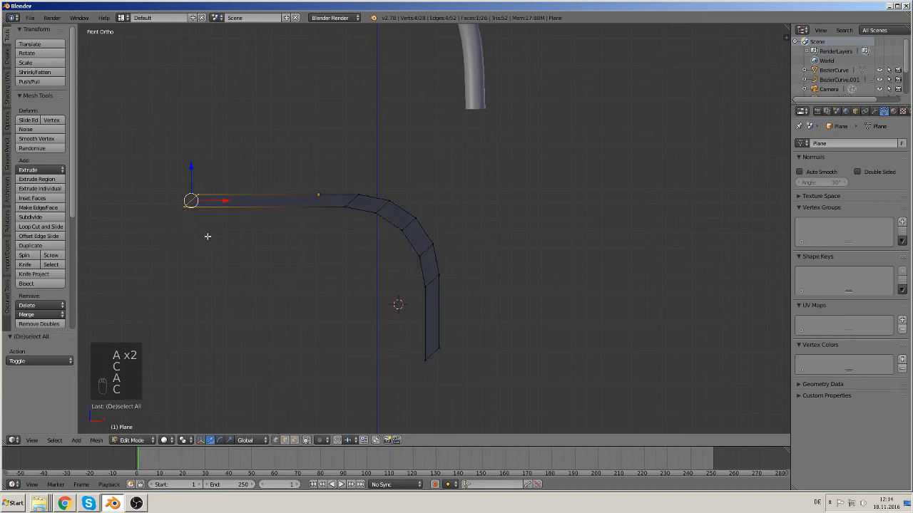
key("s")
key("x")
key("0")
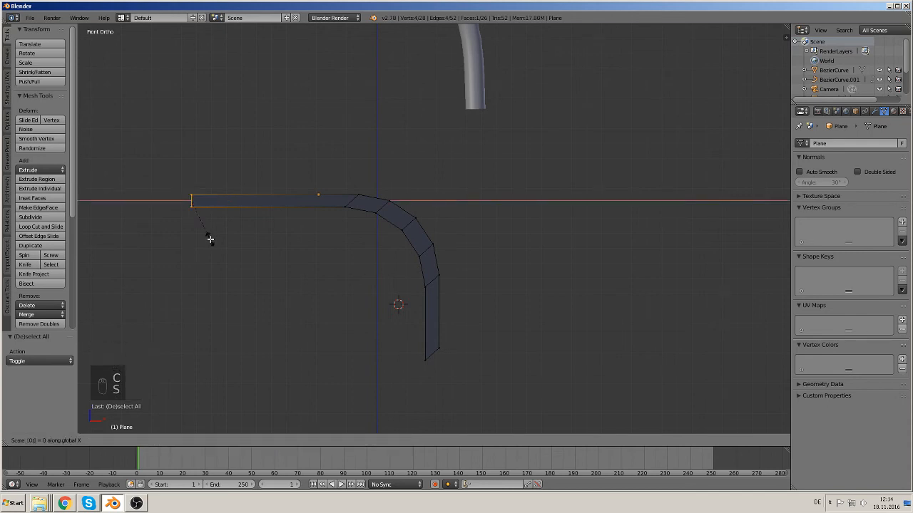
left_click(169, 255)
Step: Select the vertices at the strip's bottom end and scale them to 0 along Z
key("a")
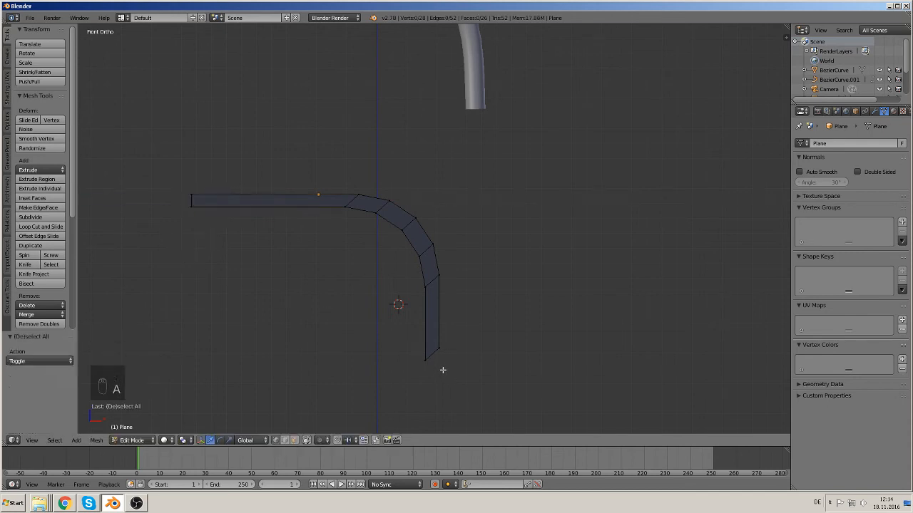
key("c")
left_click(443, 349)
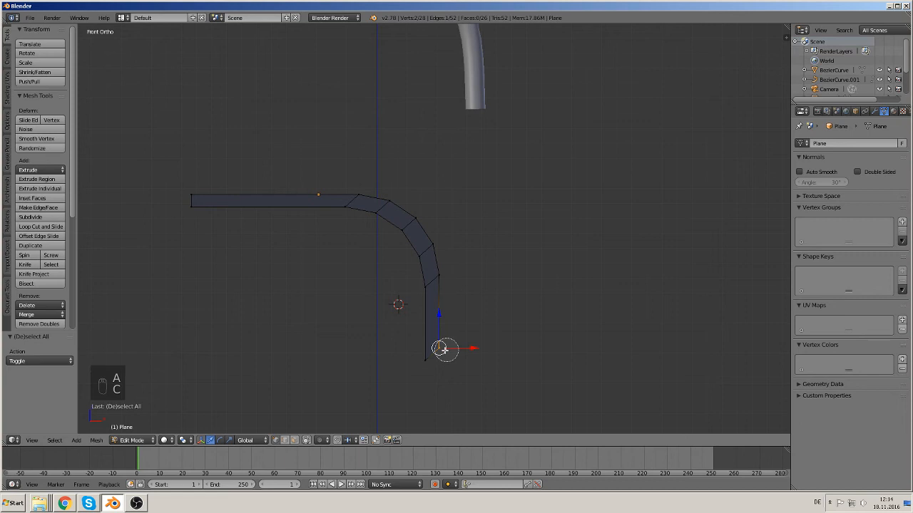
right_click(507, 358)
key("s")
key("z")
key("0")
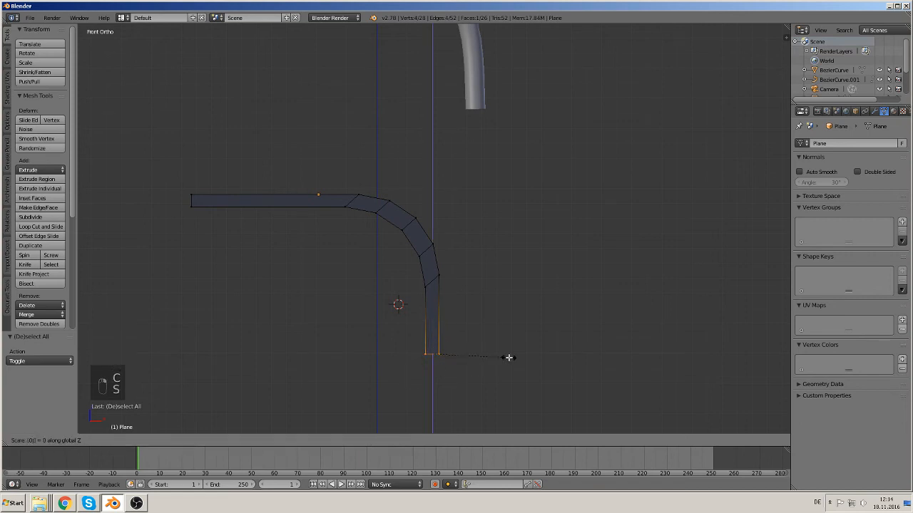
left_click(508, 357)
Step: In Object Mode, scale the bent plane strip along Y by about 0.382
key("Tab")
scroll(503, 351, "down", 3)
middle_click_drag(501, 348, 386, 370)
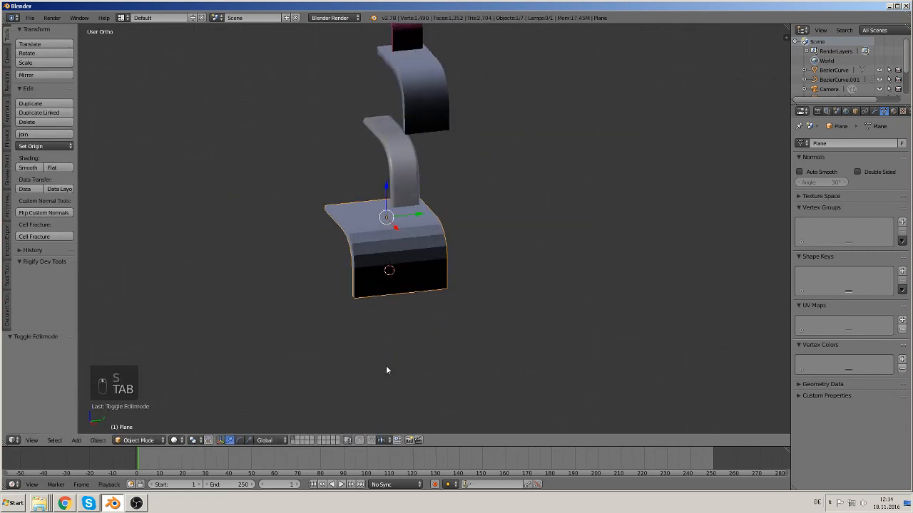
scroll(391, 356, "down", 3)
key("s")
key("y")
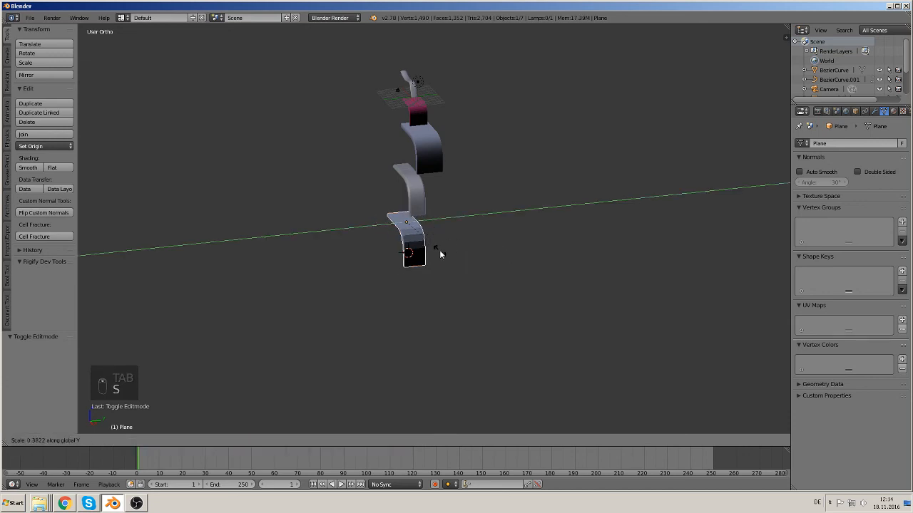
left_click(439, 249)
Step: Select the Bezier curve strip above it and scale it along Y by about 0.673
right_click(442, 148)
key("s")
key("y")
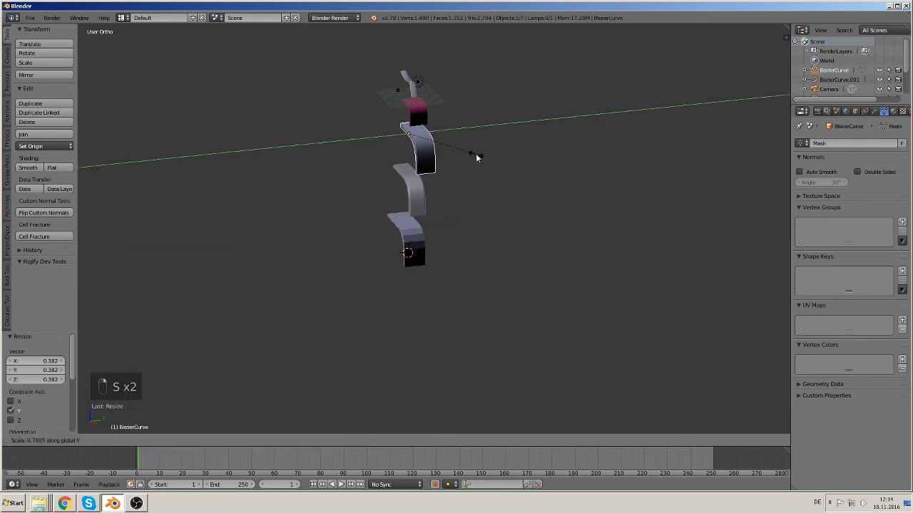
left_click(474, 154)
middle_click_drag(475, 153, 424, 340)
Step: Try moving the bent plane strip about -75 along Y, then undo the move
right_click(424, 340)
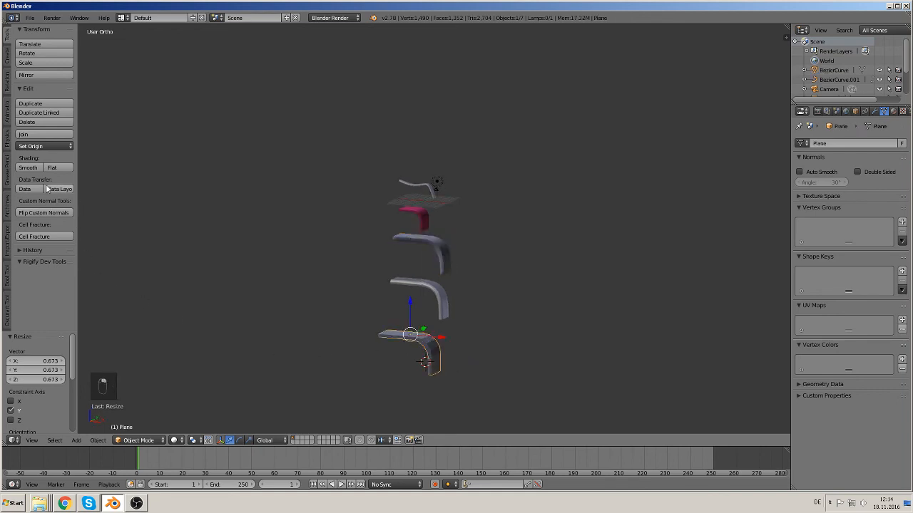
middle_click_drag(534, 299, 509, 306)
key("a")
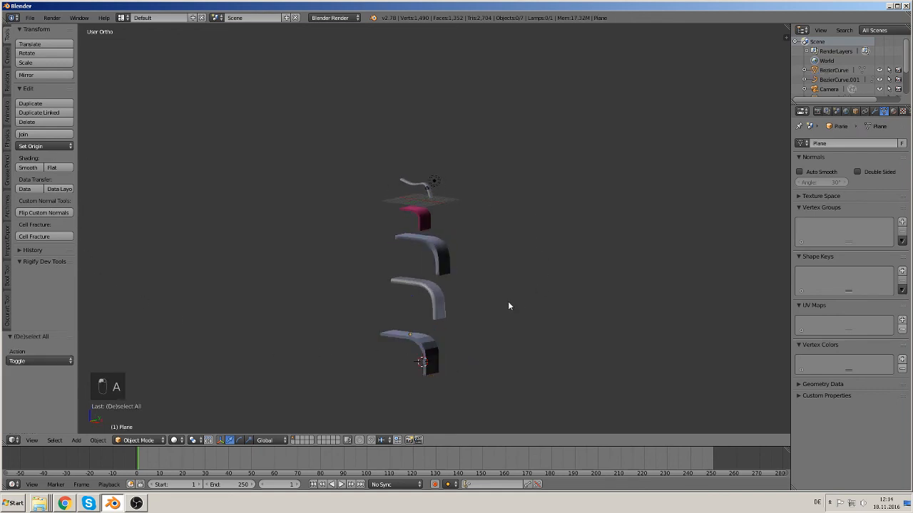
right_click_drag(390, 330, 309, 285)
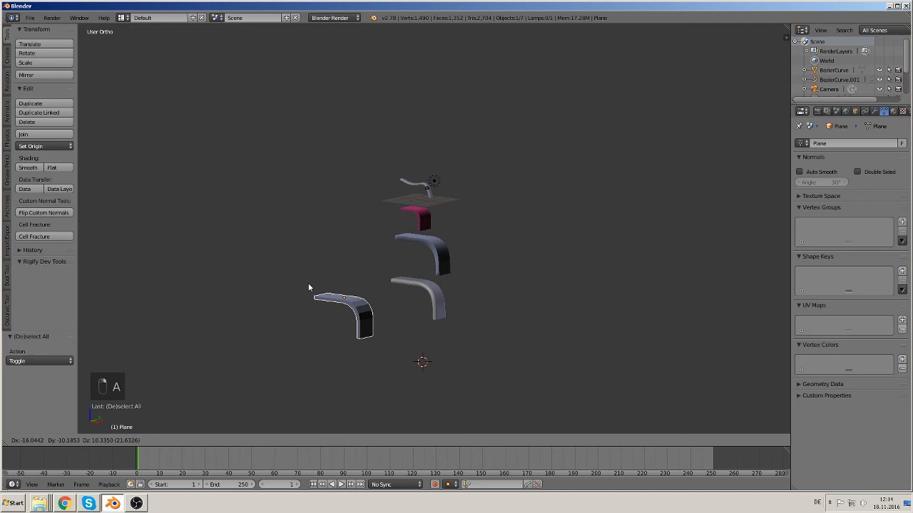
right_click(735, 155)
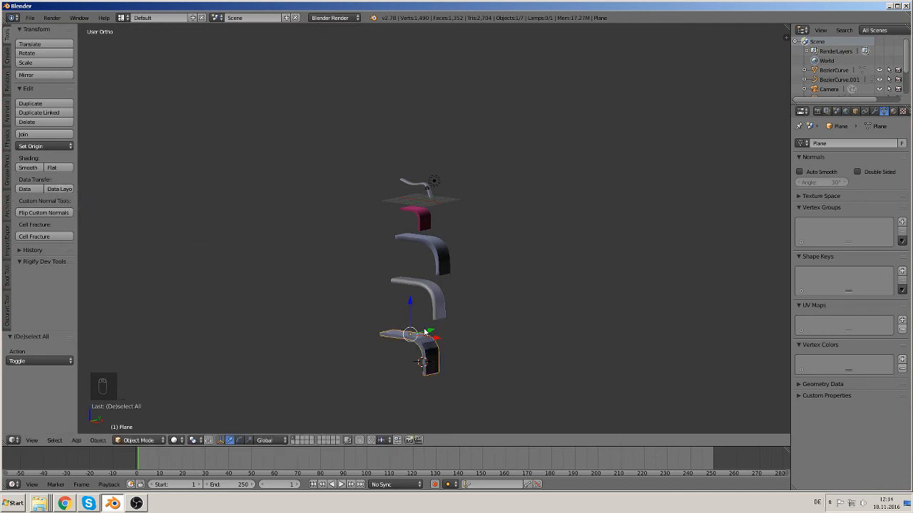
key("g")
key("y")
left_click(271, 359)
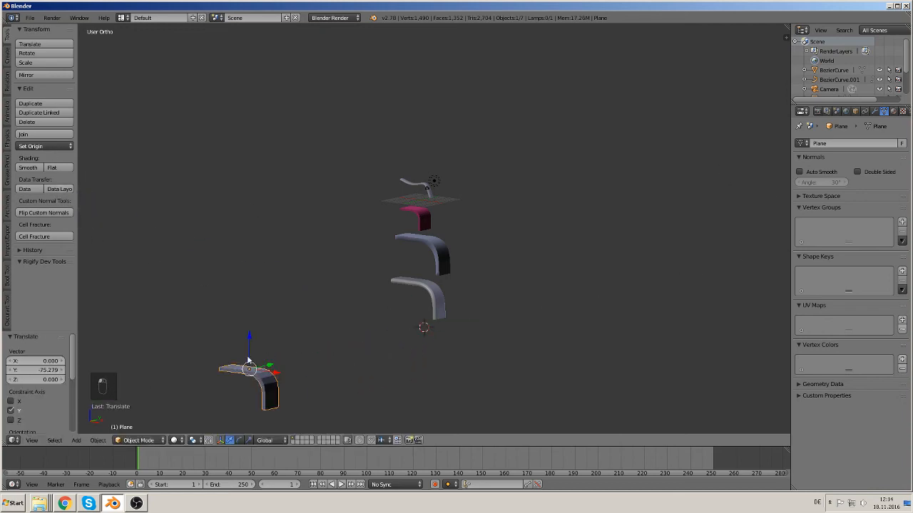
key("ctrl+z")
Step: Shade the bent plane strip smooth and deselect everything
left_click(29, 168)
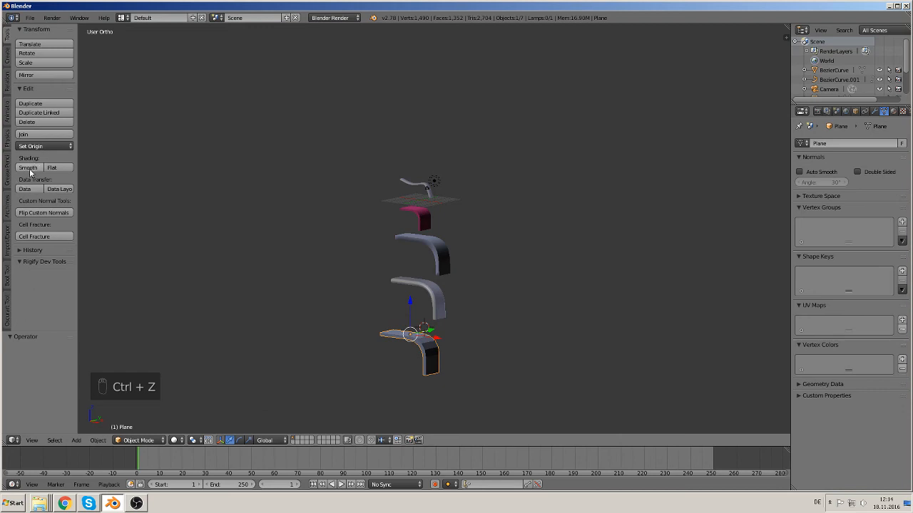
key("a")
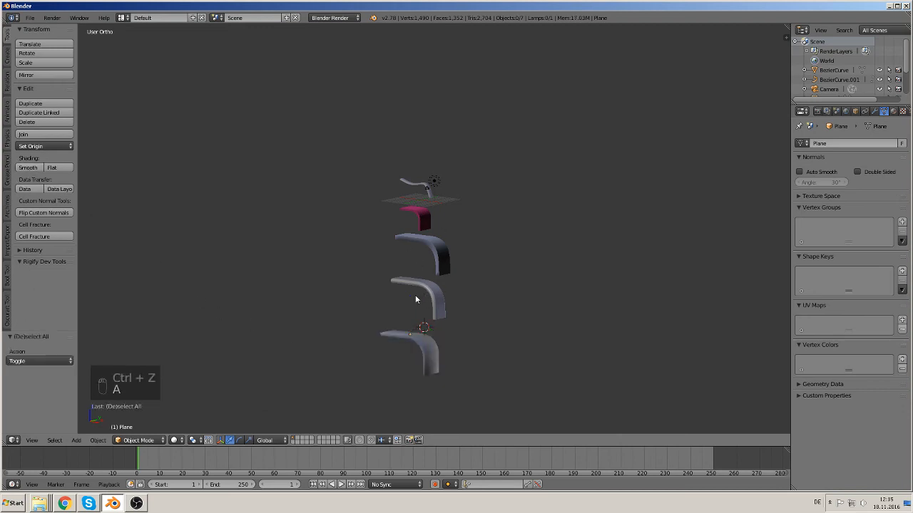
Step: Duplicate the top curved rod, move the copy about 30.6 along X, and turn on its Wire display
middle_click_drag(415, 296, 331, 337)
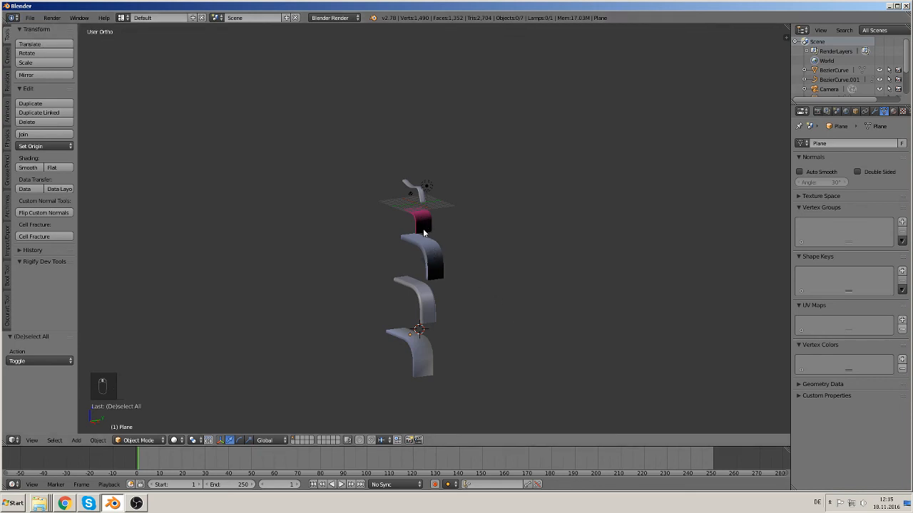
middle_click_drag(423, 232, 474, 224)
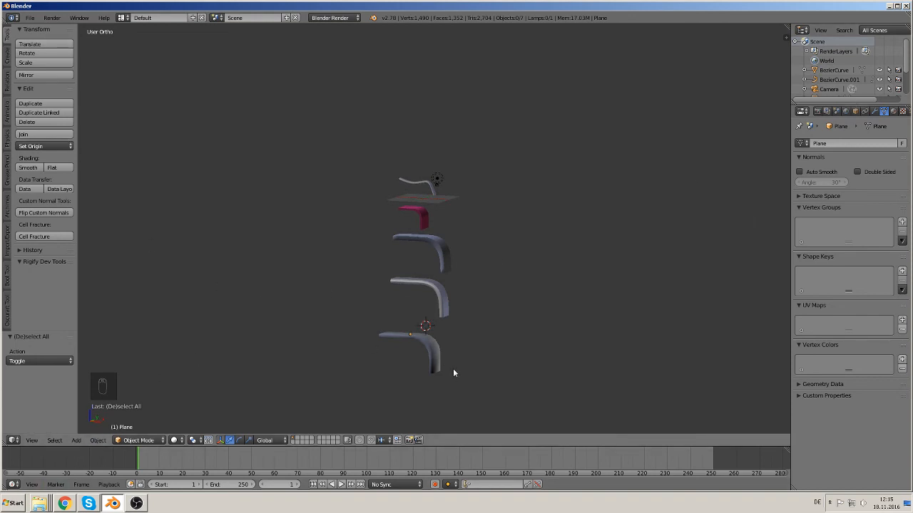
middle_click_drag(497, 385, 462, 428)
middle_click_drag(568, 427, 728, 427)
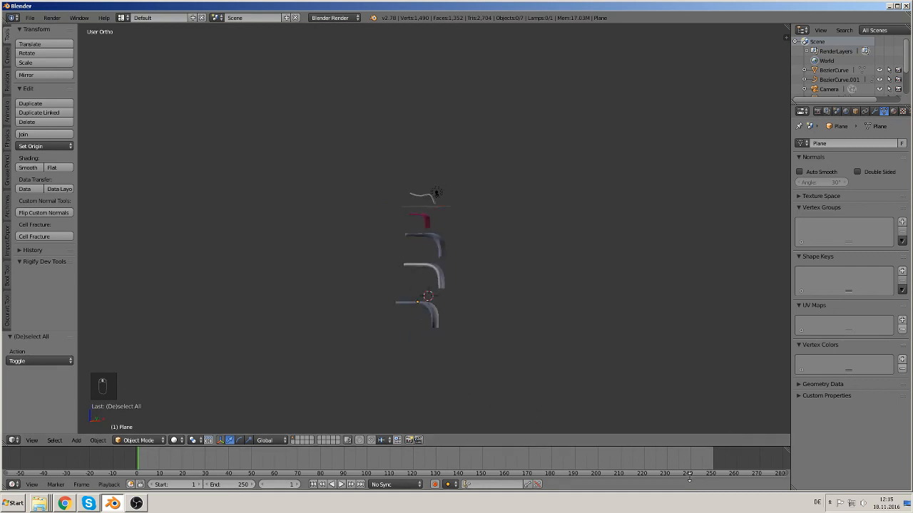
scroll(410, 383, "up", 4)
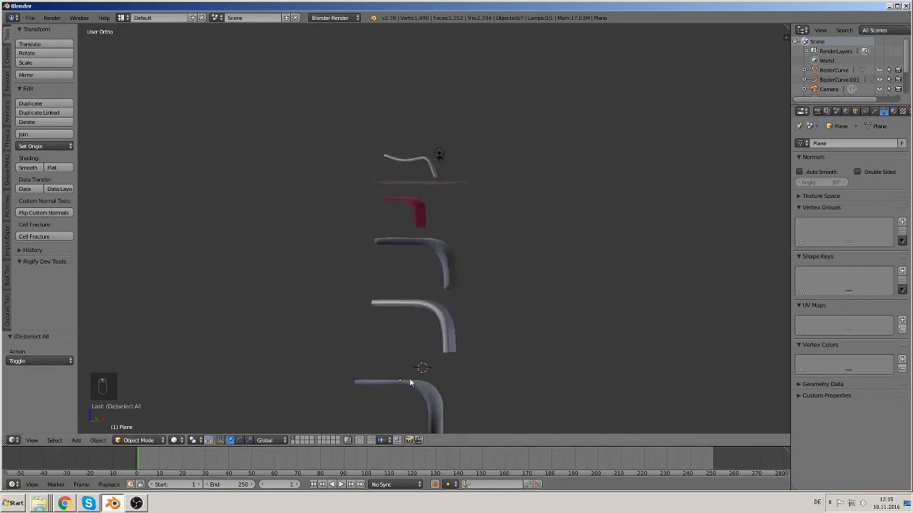
right_click(418, 160)
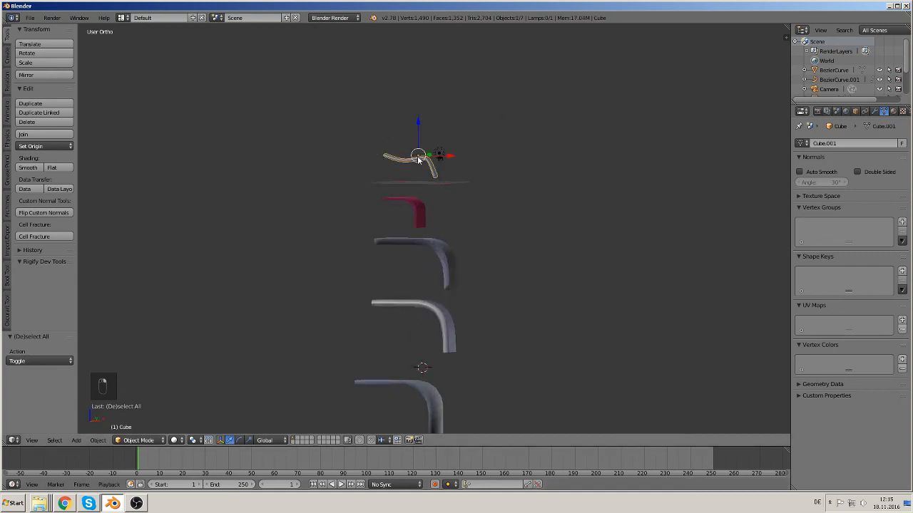
key("shift+d")
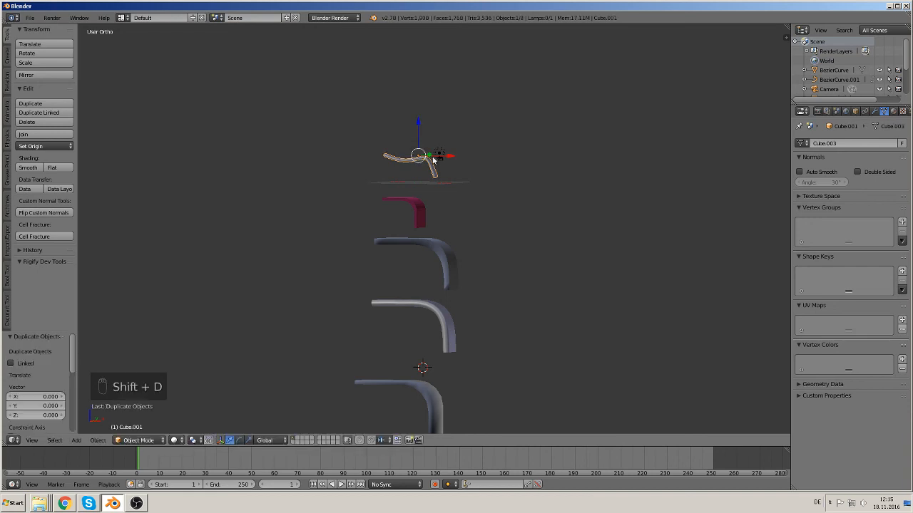
key("x")
left_click(580, 173)
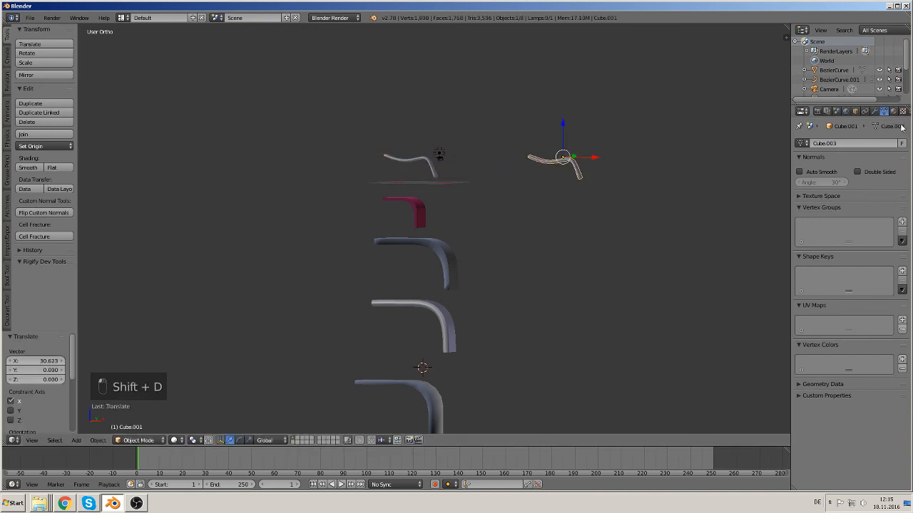
left_click(855, 112)
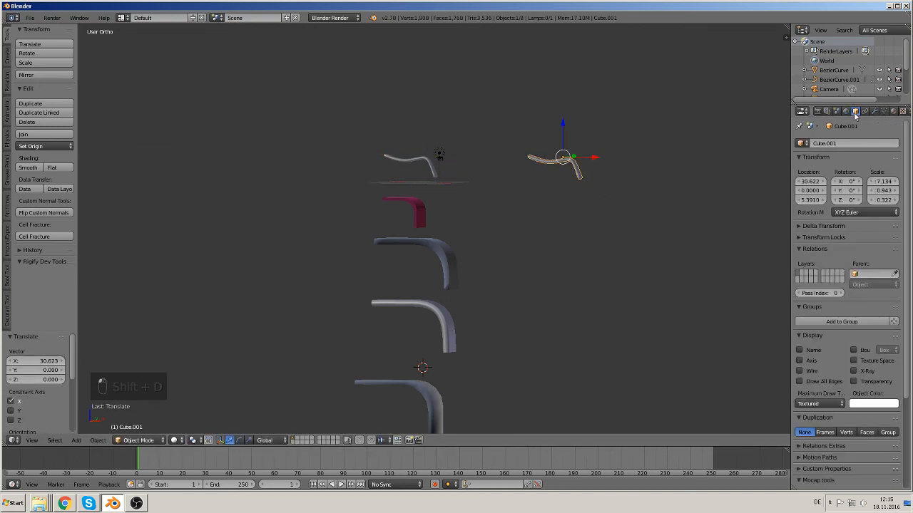
left_click(799, 371)
Step: Duplicate the red bent strip and move the copy about 36.3 along X
right_click(410, 213)
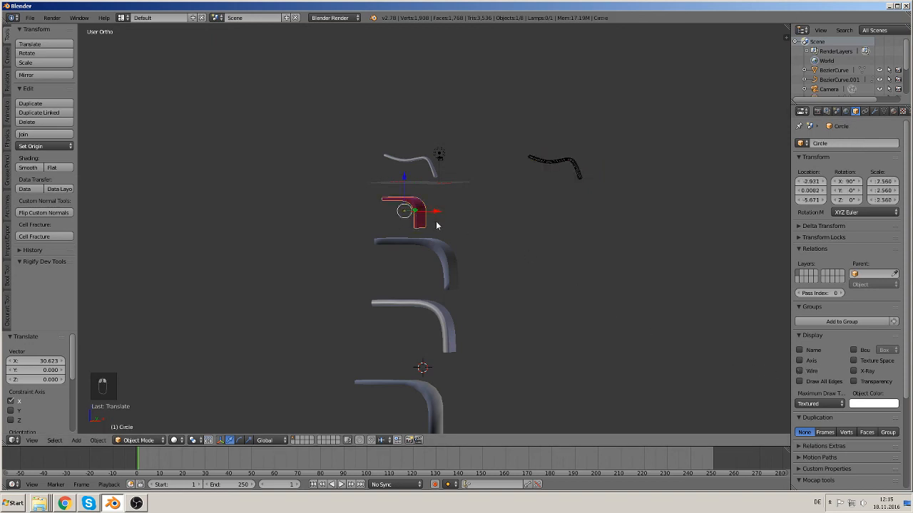
key("shift+d")
key("x")
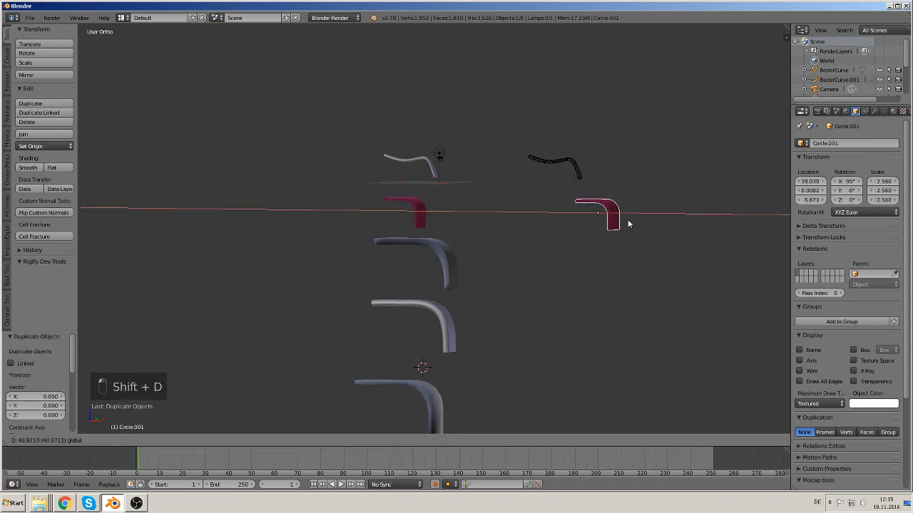
left_click(600, 226)
Step: Box-select the three lower bent strips
scroll(486, 392, "down", 2)
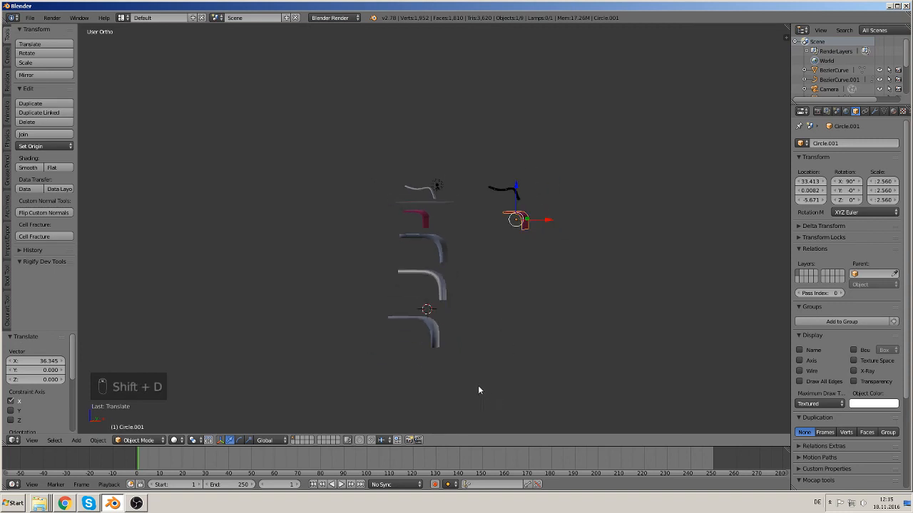
key("a")
key("b")
left_click_drag(485, 385, 374, 238)
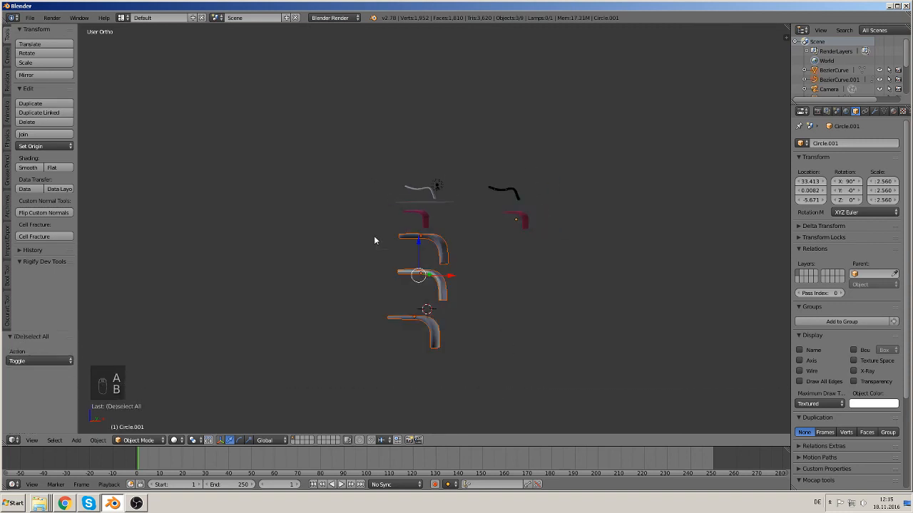
Step: Duplicate the three lower bent strips and move the copies about 36.4 along X
key("shift+d")
key("x")
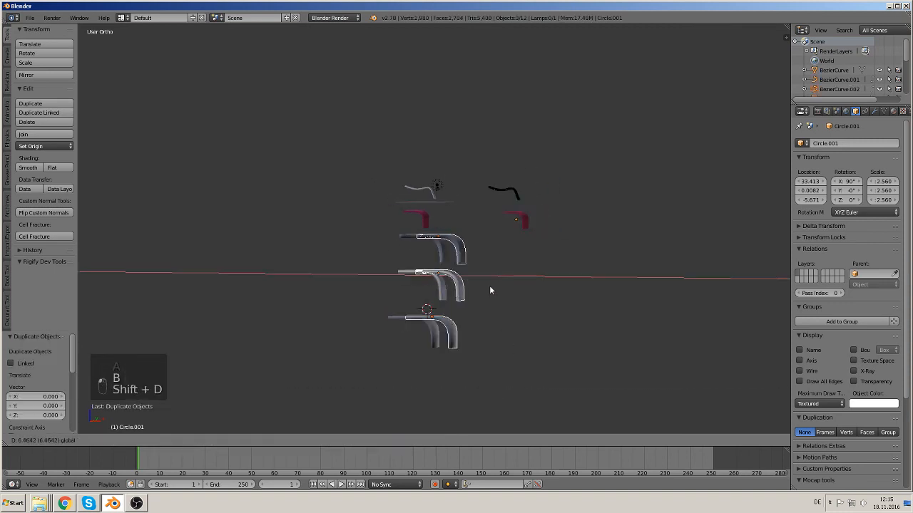
left_click(548, 290)
right_click(518, 218)
key("g")
key("Escape")
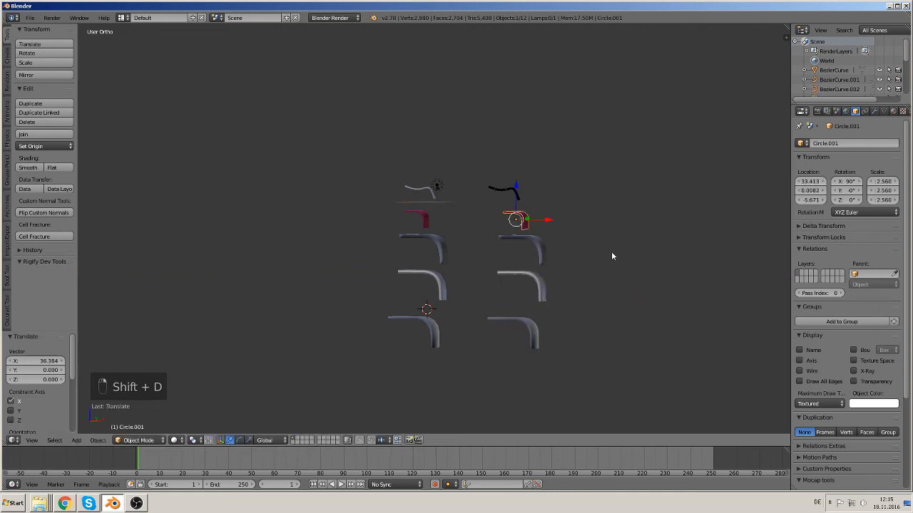
right_click_drag(546, 257, 596, 278)
key("Escape")
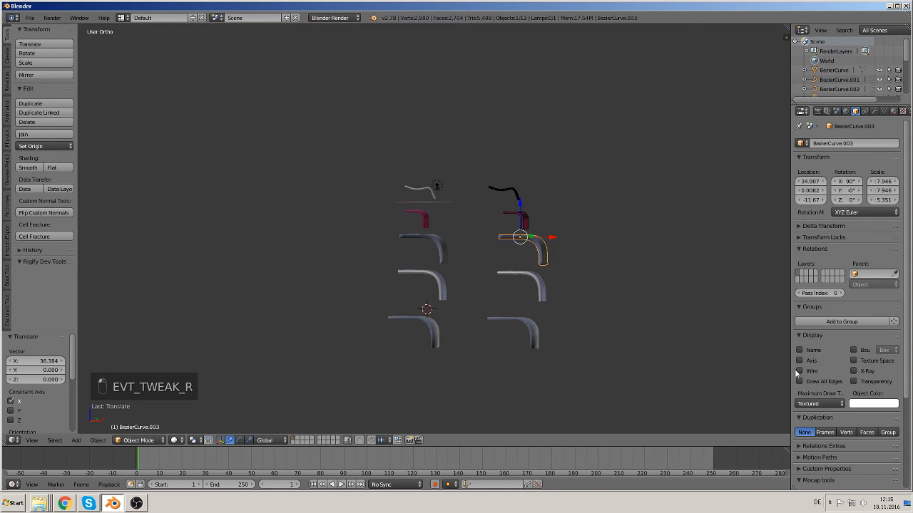
Step: Turn on Wire display for the duplicated rounded rod and the duplicated plane strip
right_click(525, 281)
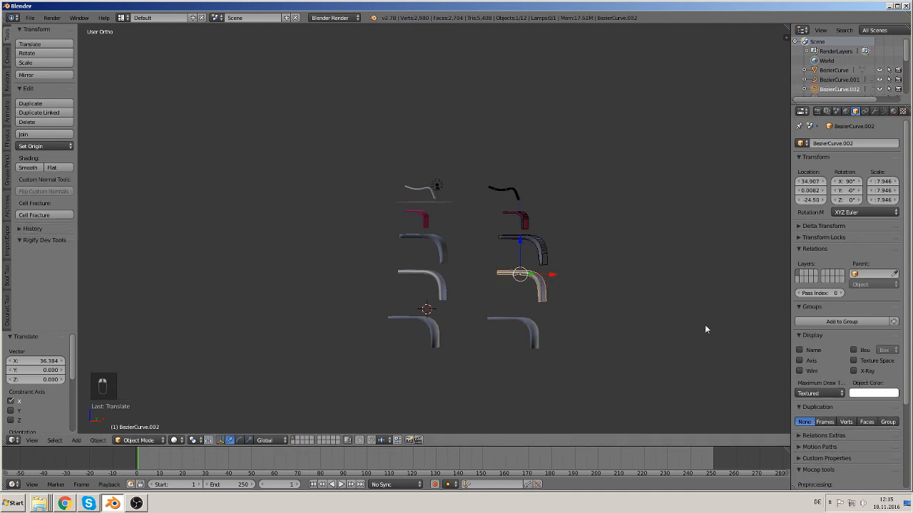
left_click(799, 371)
right_click(506, 328)
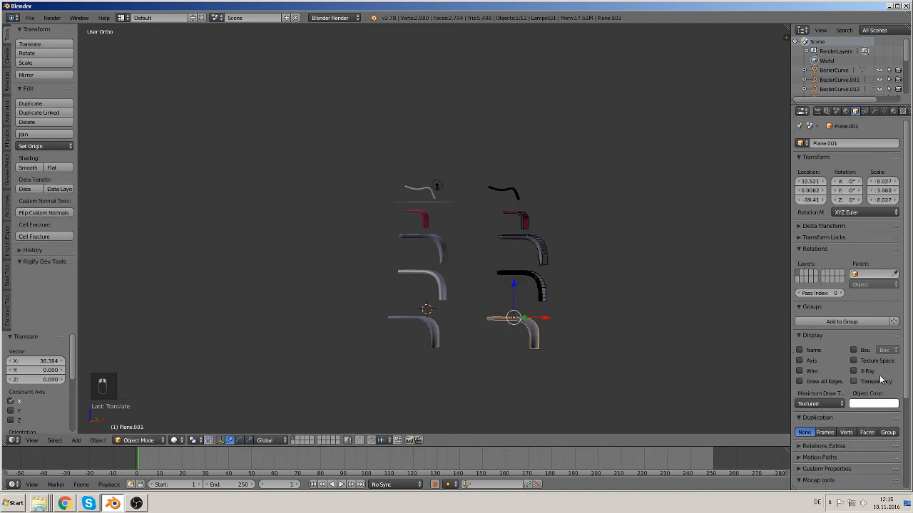
left_click(799, 371)
Step: Examine the duplicated wireframe and shaded strips up close from different angles
scroll(603, 371, "up", 2)
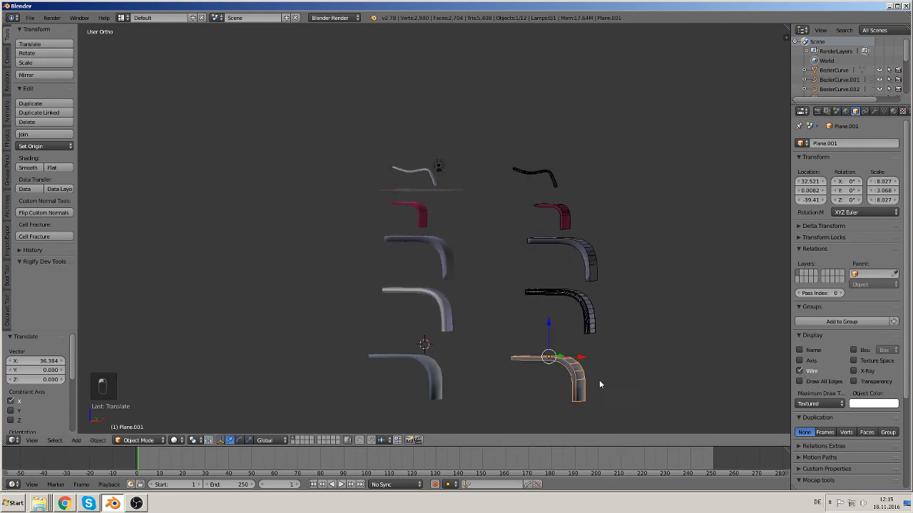
middle_click_drag(599, 380, 483, 354)
scroll(477, 320, "up", 1)
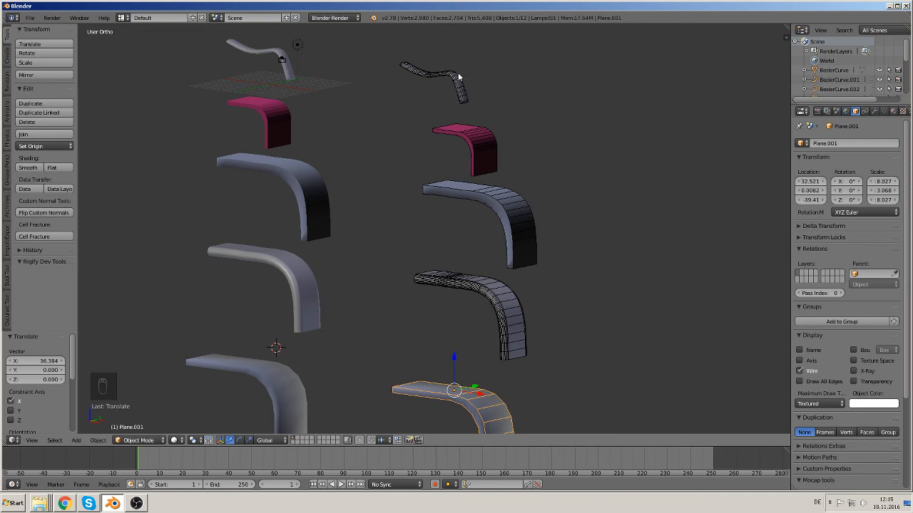
middle_click_drag(584, 323, 556, 207, "shift")
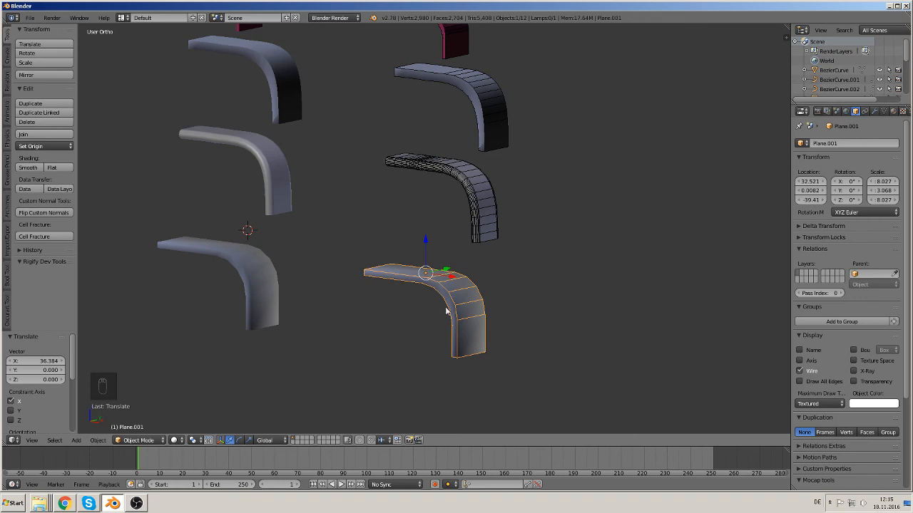
middle_click_drag(547, 347, 536, 384, "shift")
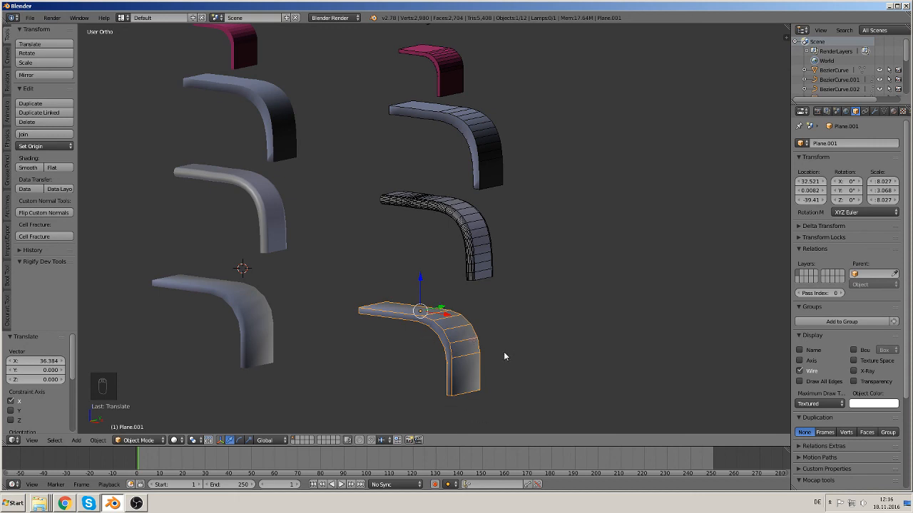
middle_click_drag(477, 206, 509, 317, "shift")
middle_click_drag(526, 374, 548, 289, "shift")
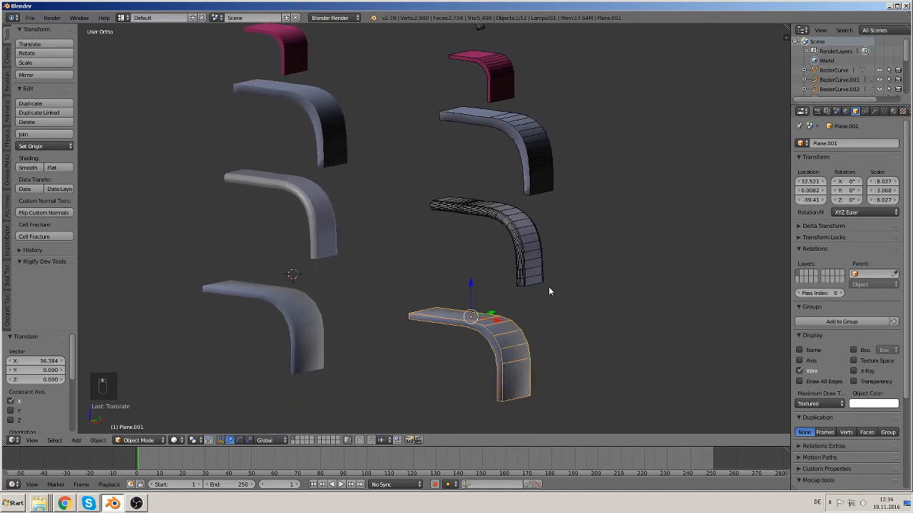
scroll(542, 321, "down", 2)
middle_click_drag(542, 321, 538, 364, "shift")
scroll(539, 365, "up", 1)
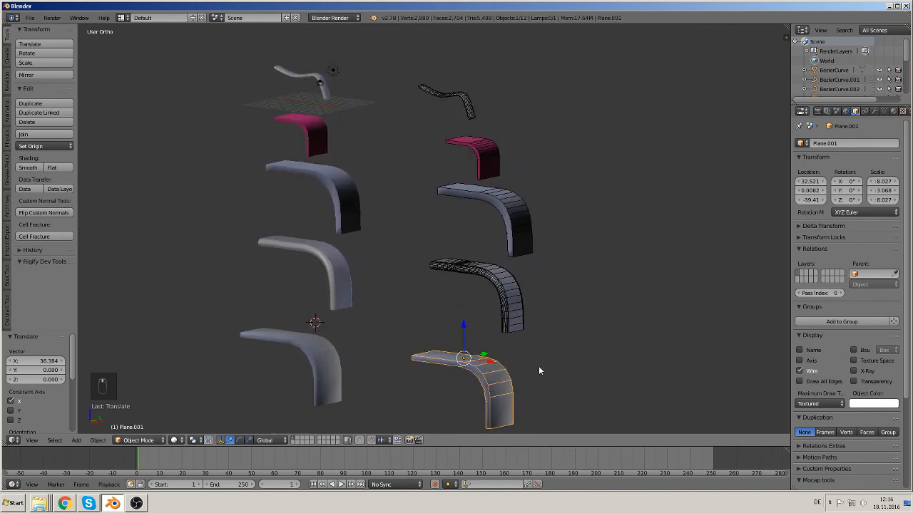
Step: Enter Edit Mode on the duplicated plane strip, reselect all its geometry, and try to split it
key("Tab")
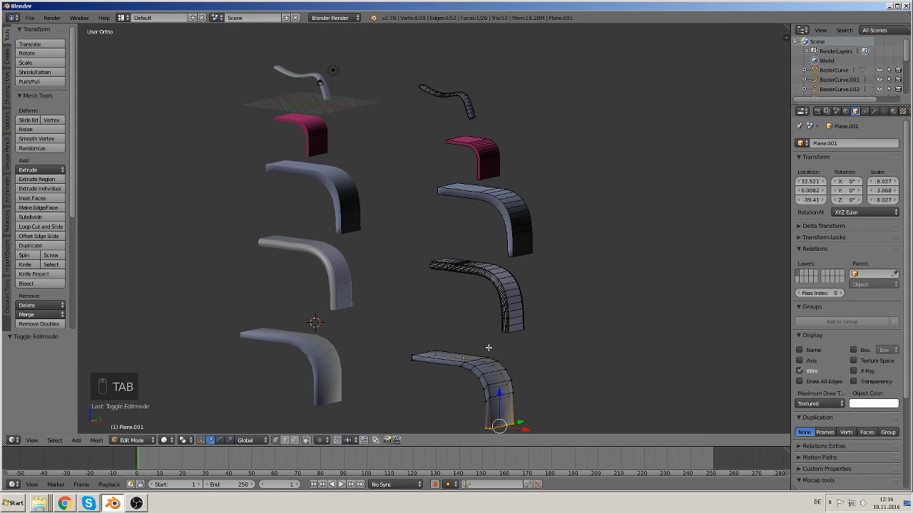
key("a")
key("a")
key("y")
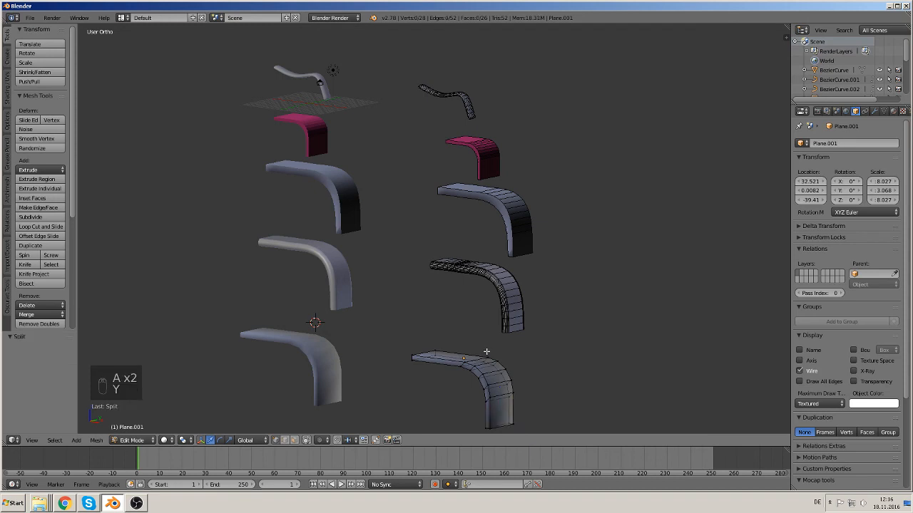